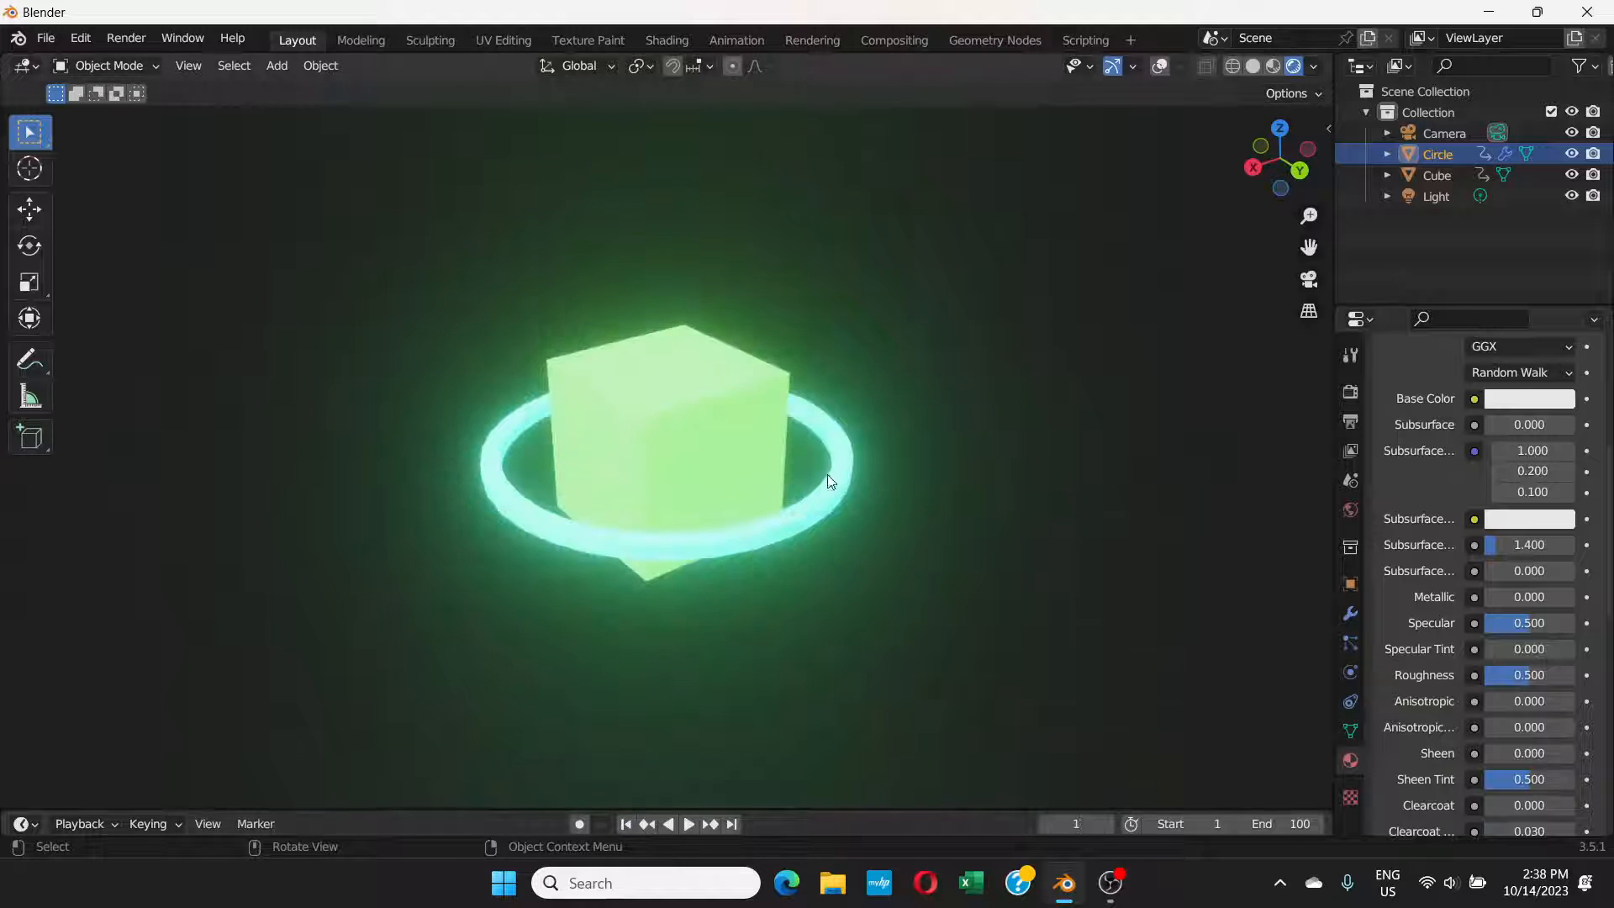
Step: Start a new General scene
left_click(45, 38)
mouse_move(53, 62)
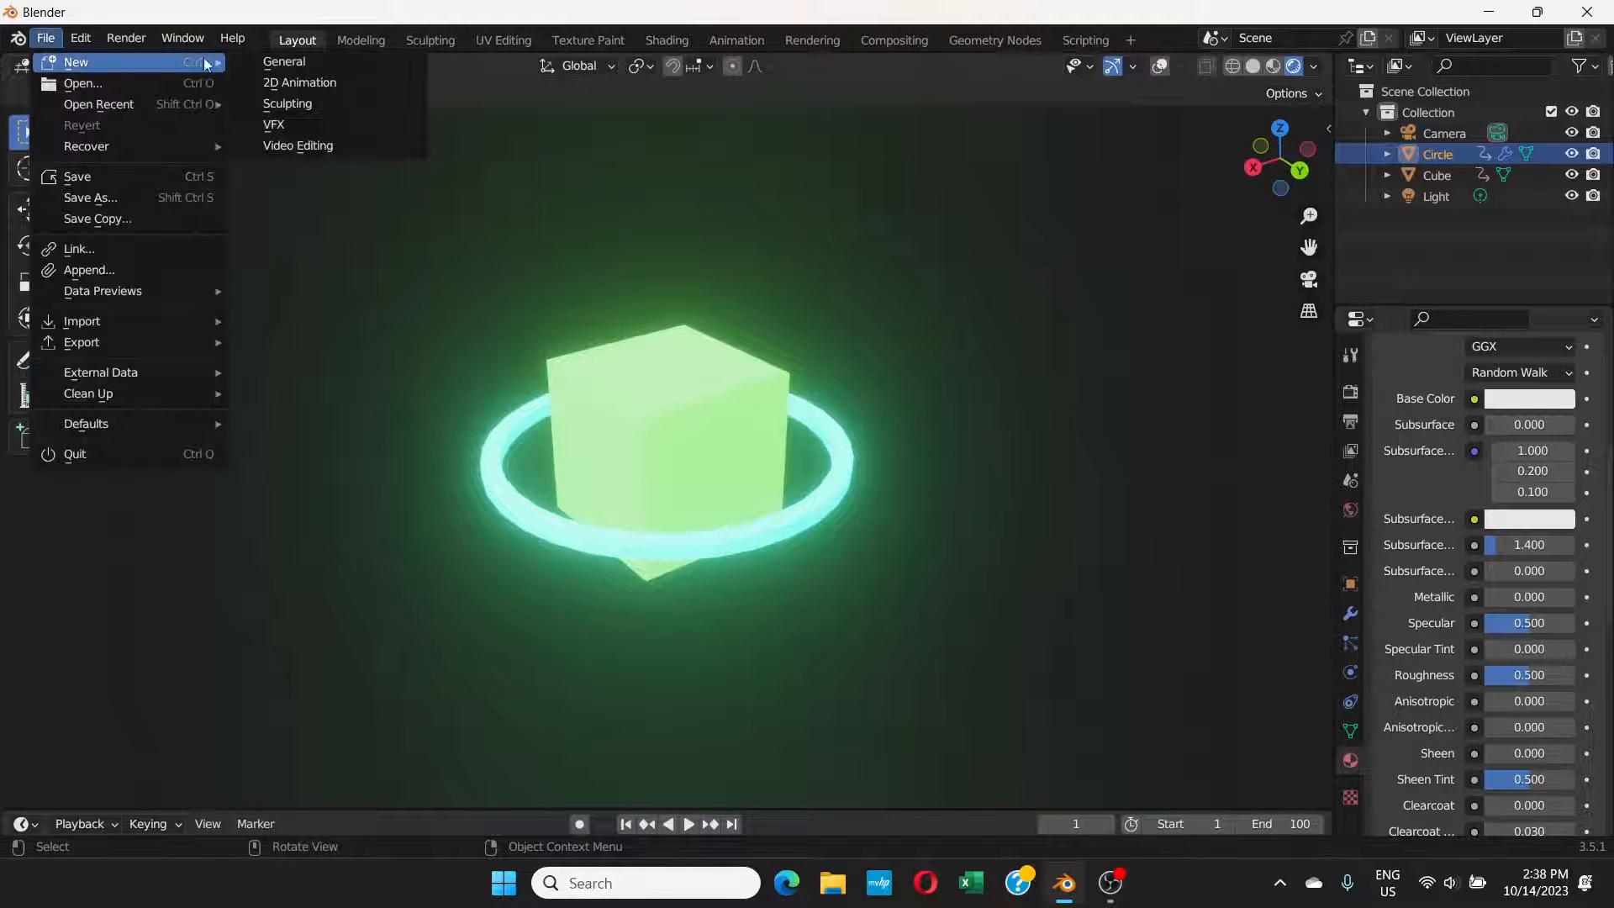
left_click(298, 63)
left_click(838, 478)
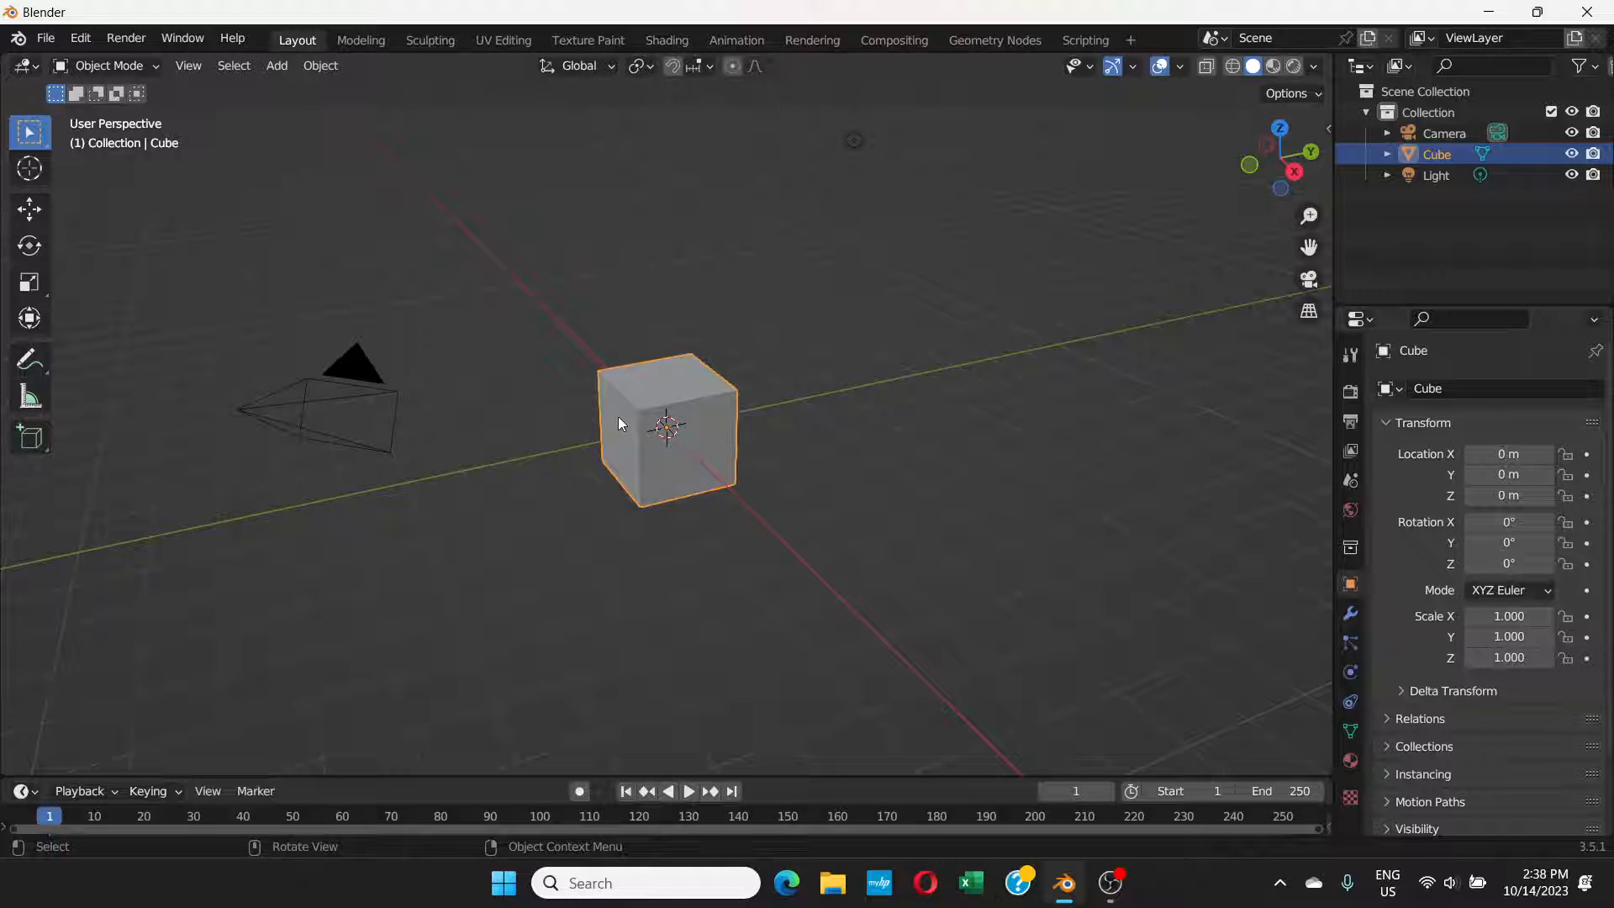
Step: Add a mesh circle at the cube's centre and scale it up to about 2.21 so it surrounds the cube
middle_click_drag(731, 405, 701, 420)
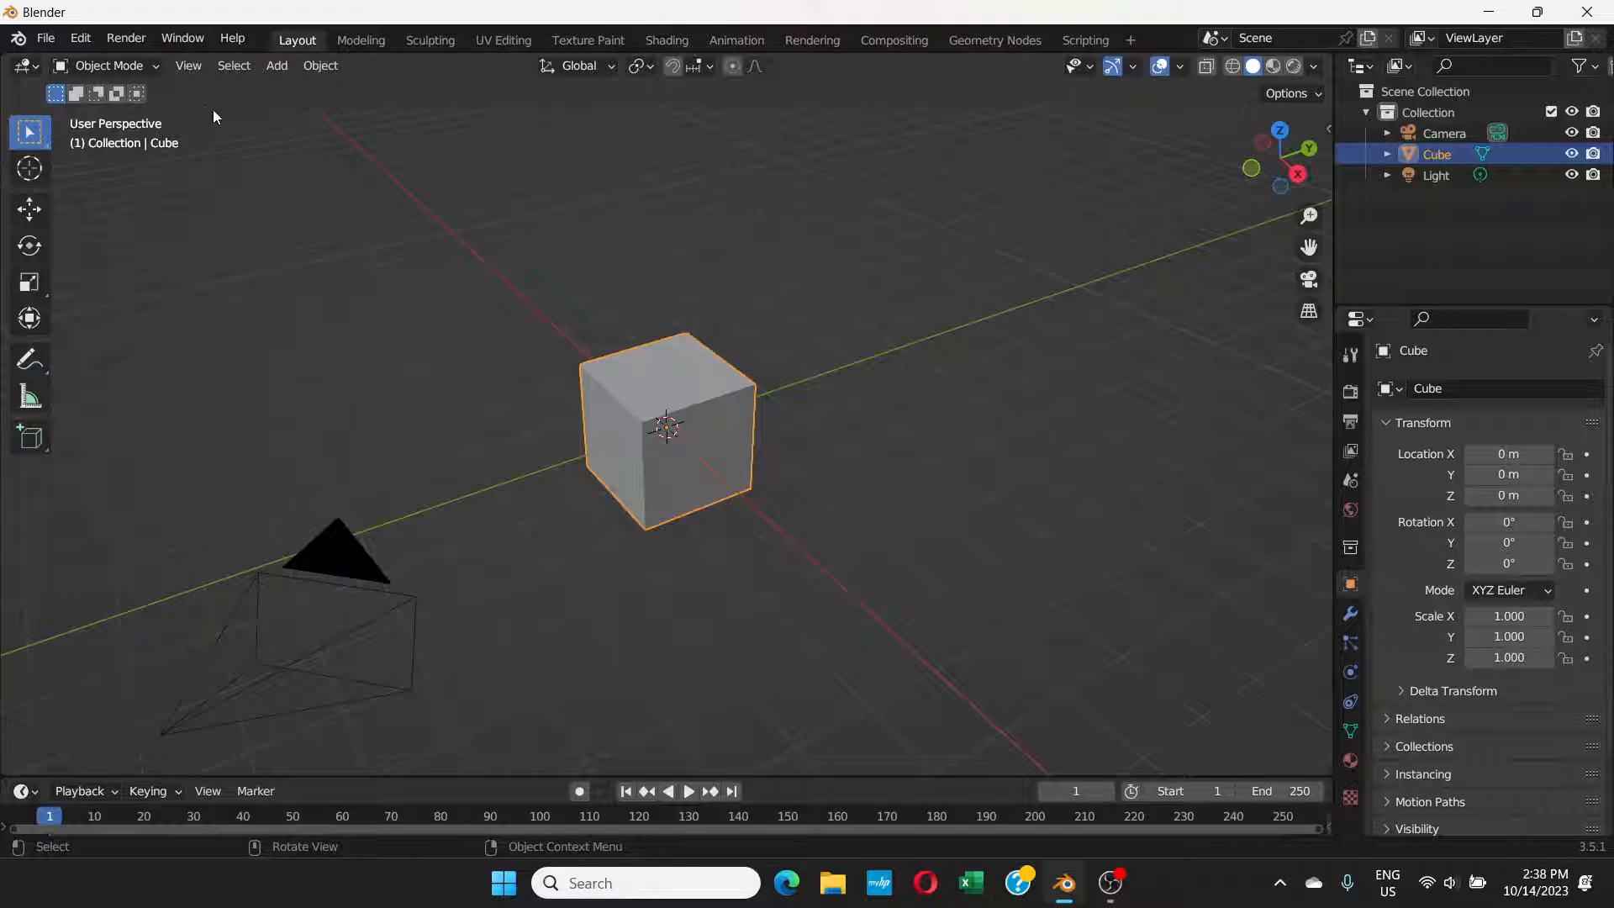
left_click(286, 67)
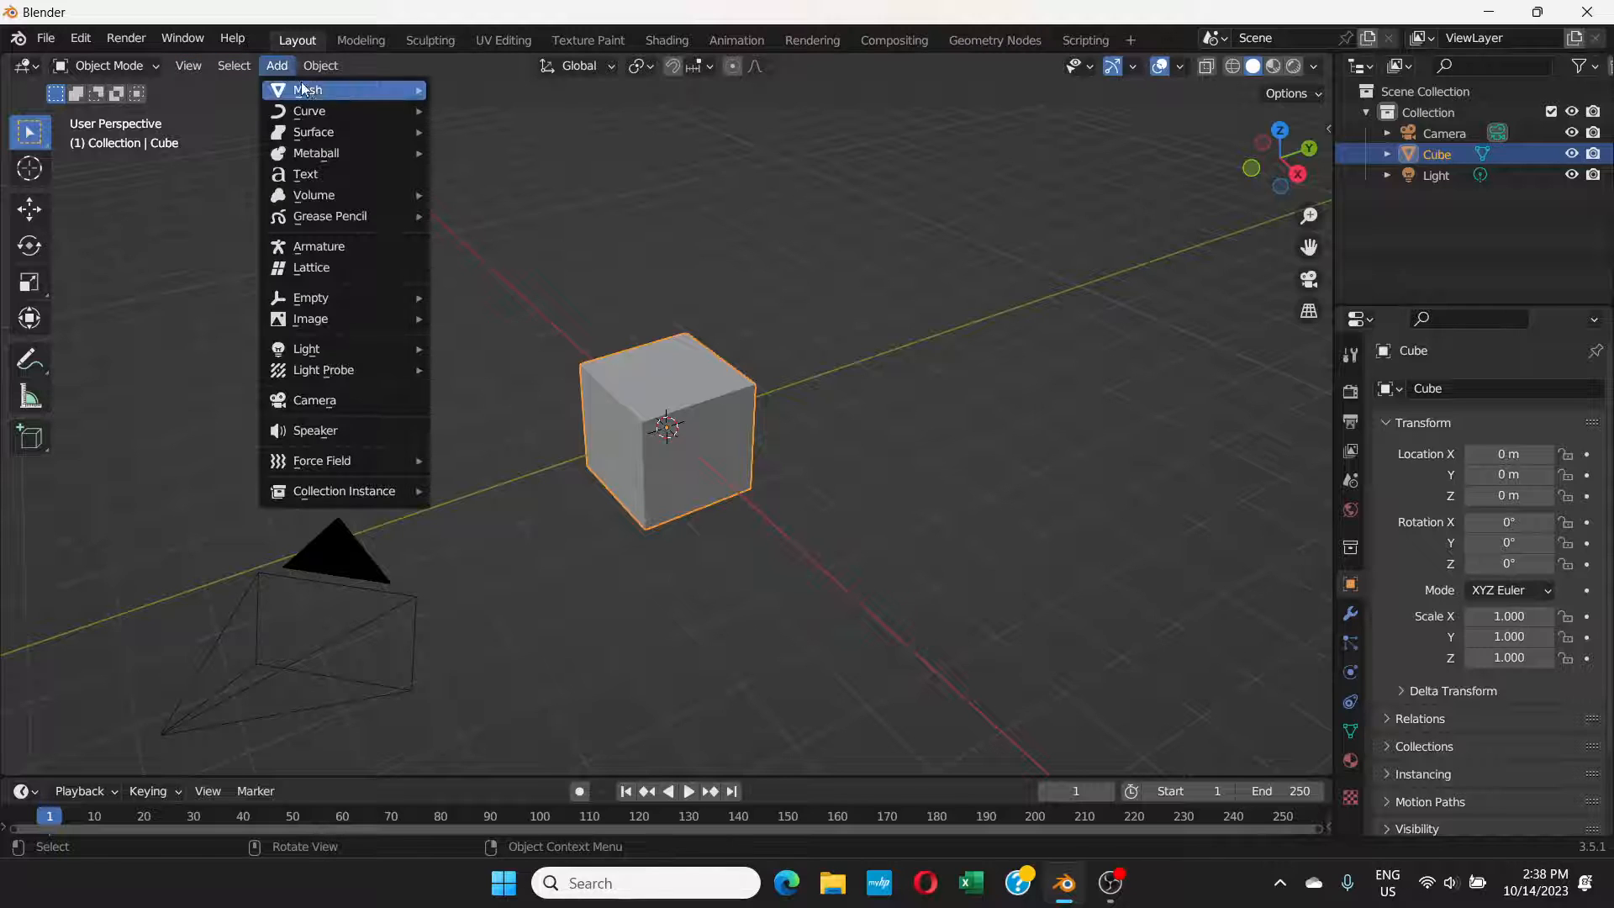
mouse_move(378, 89)
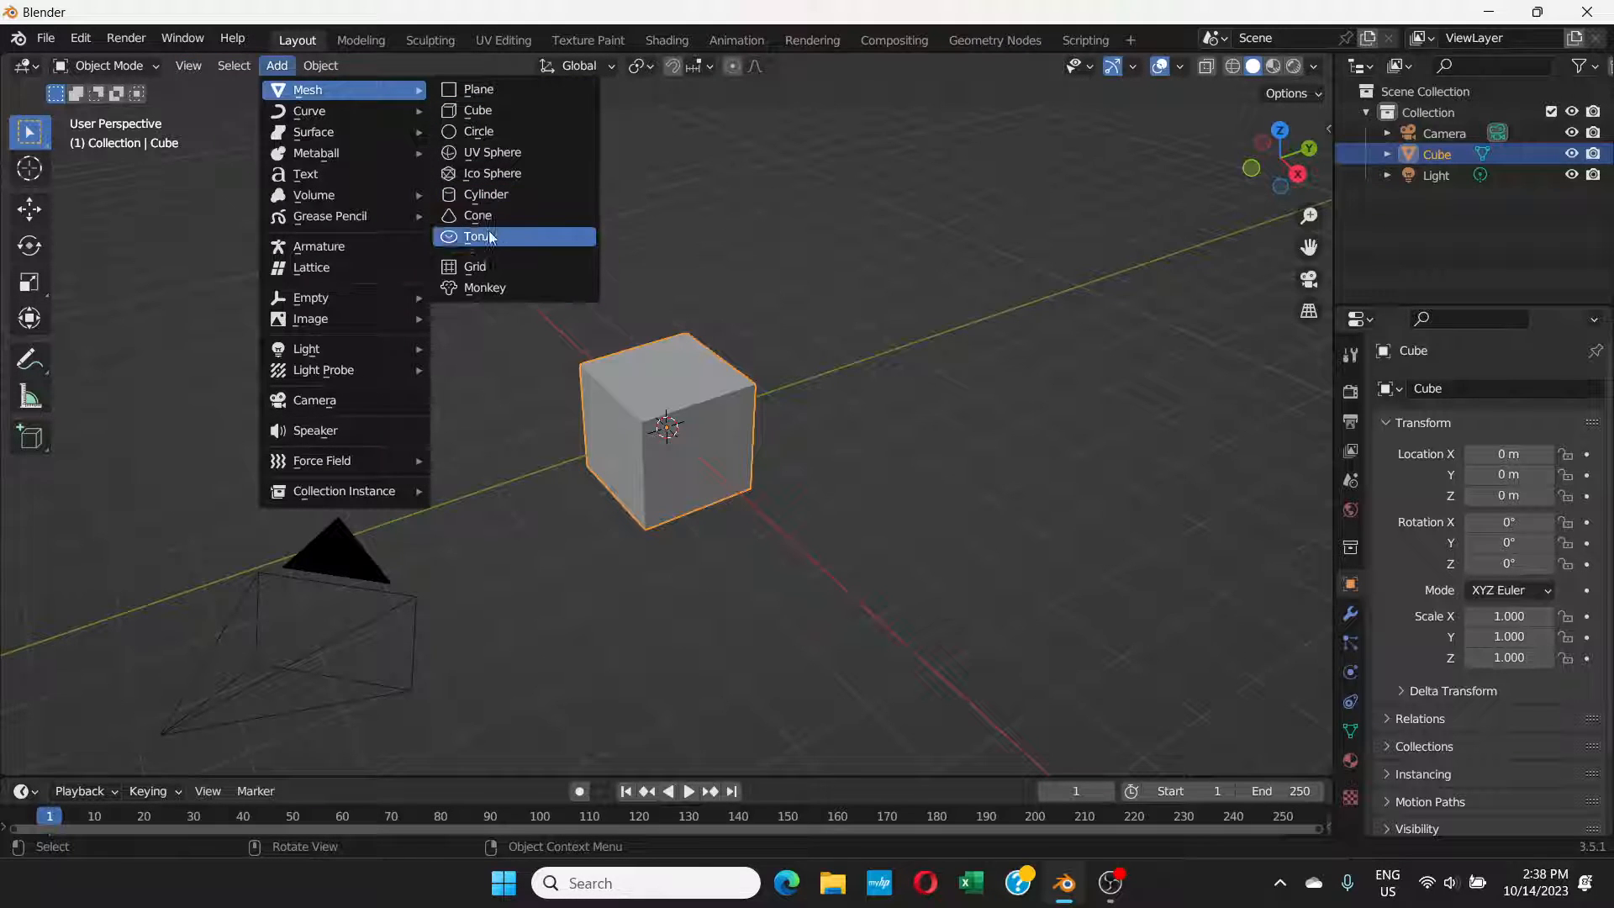
left_click(492, 133)
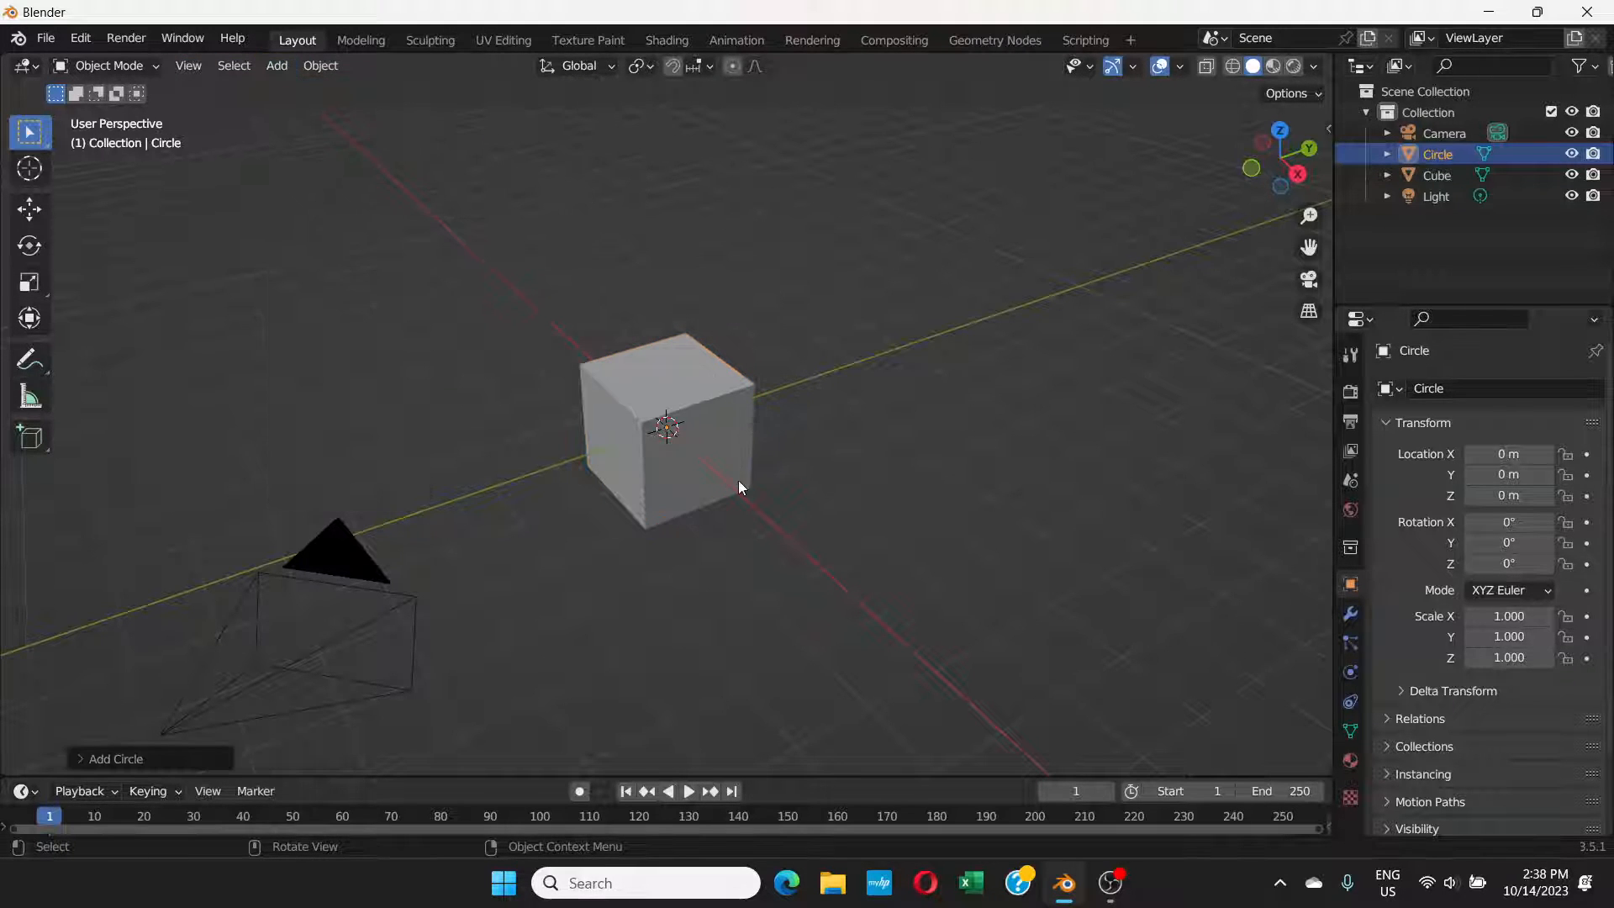
key("s")
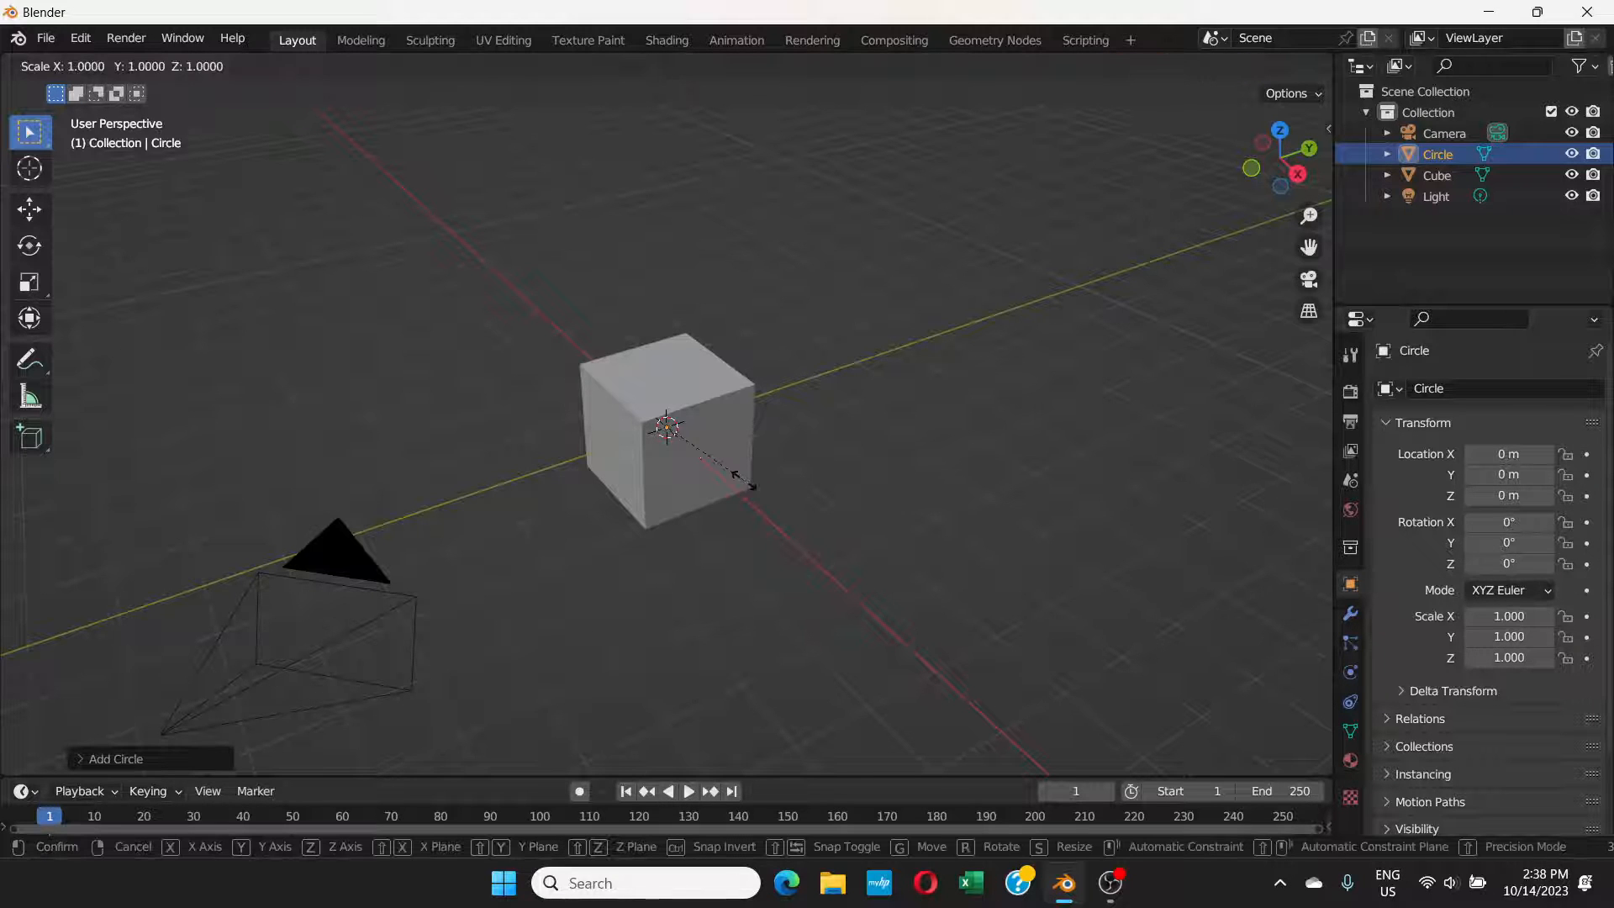
left_click(844, 531)
Step: Extrude the circle's edges in Edit Mode and scale them outward by about 1.13 to form a flat ring, ending in Object Mode
middle_click_drag(814, 464, 790, 513)
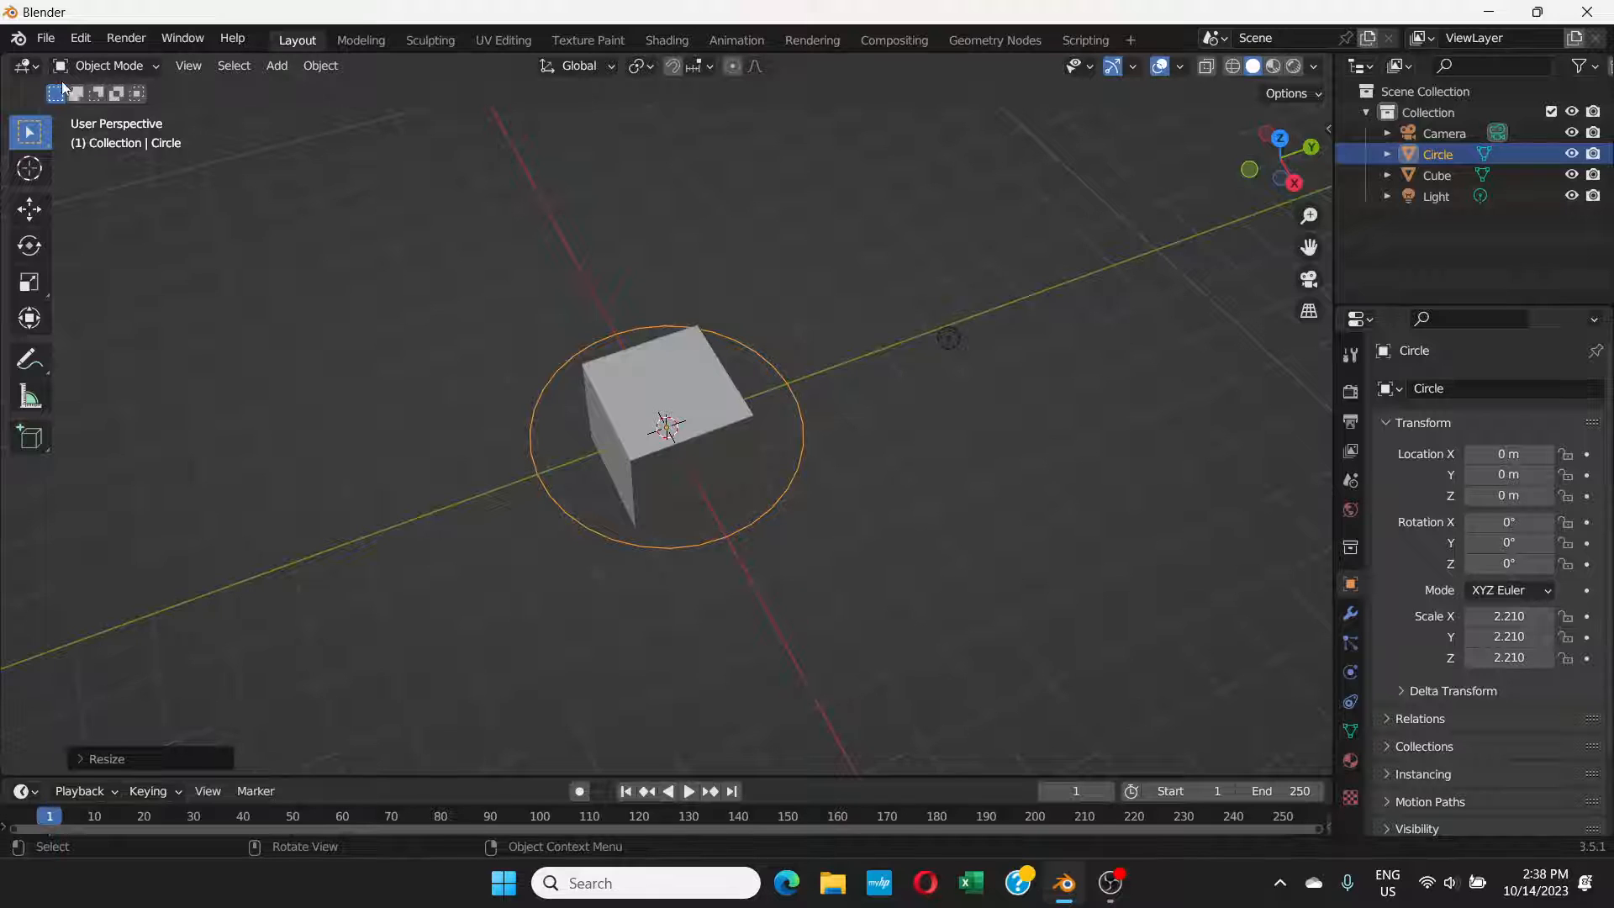
left_click(149, 74)
left_click(133, 112)
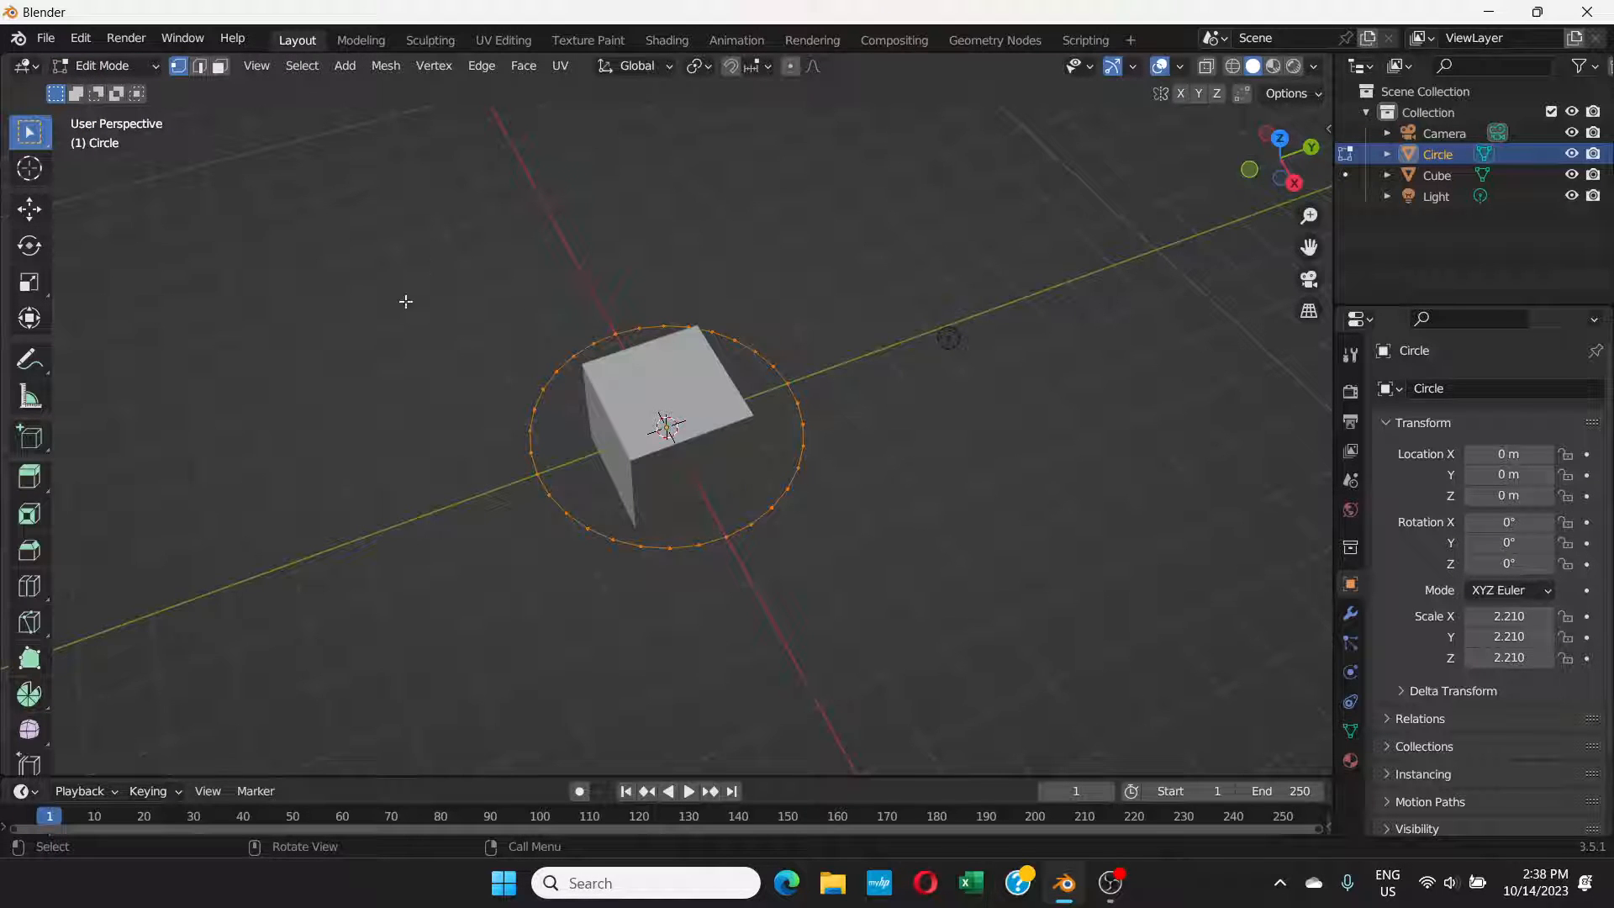
middle_click_drag(615, 340, 694, 412)
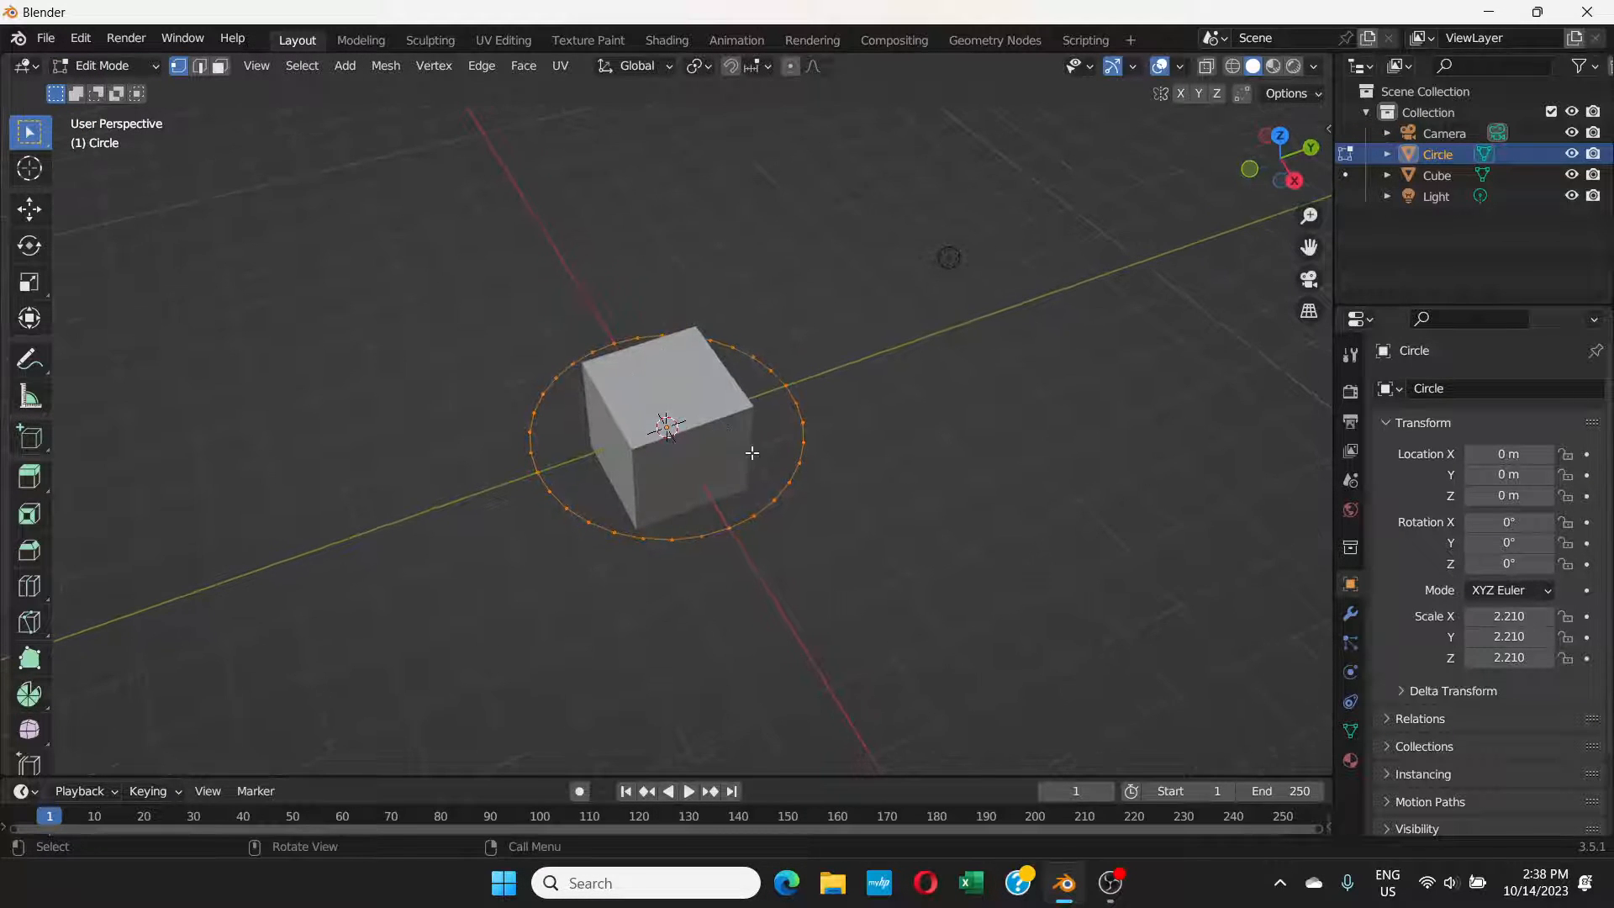
key("g")
key("s")
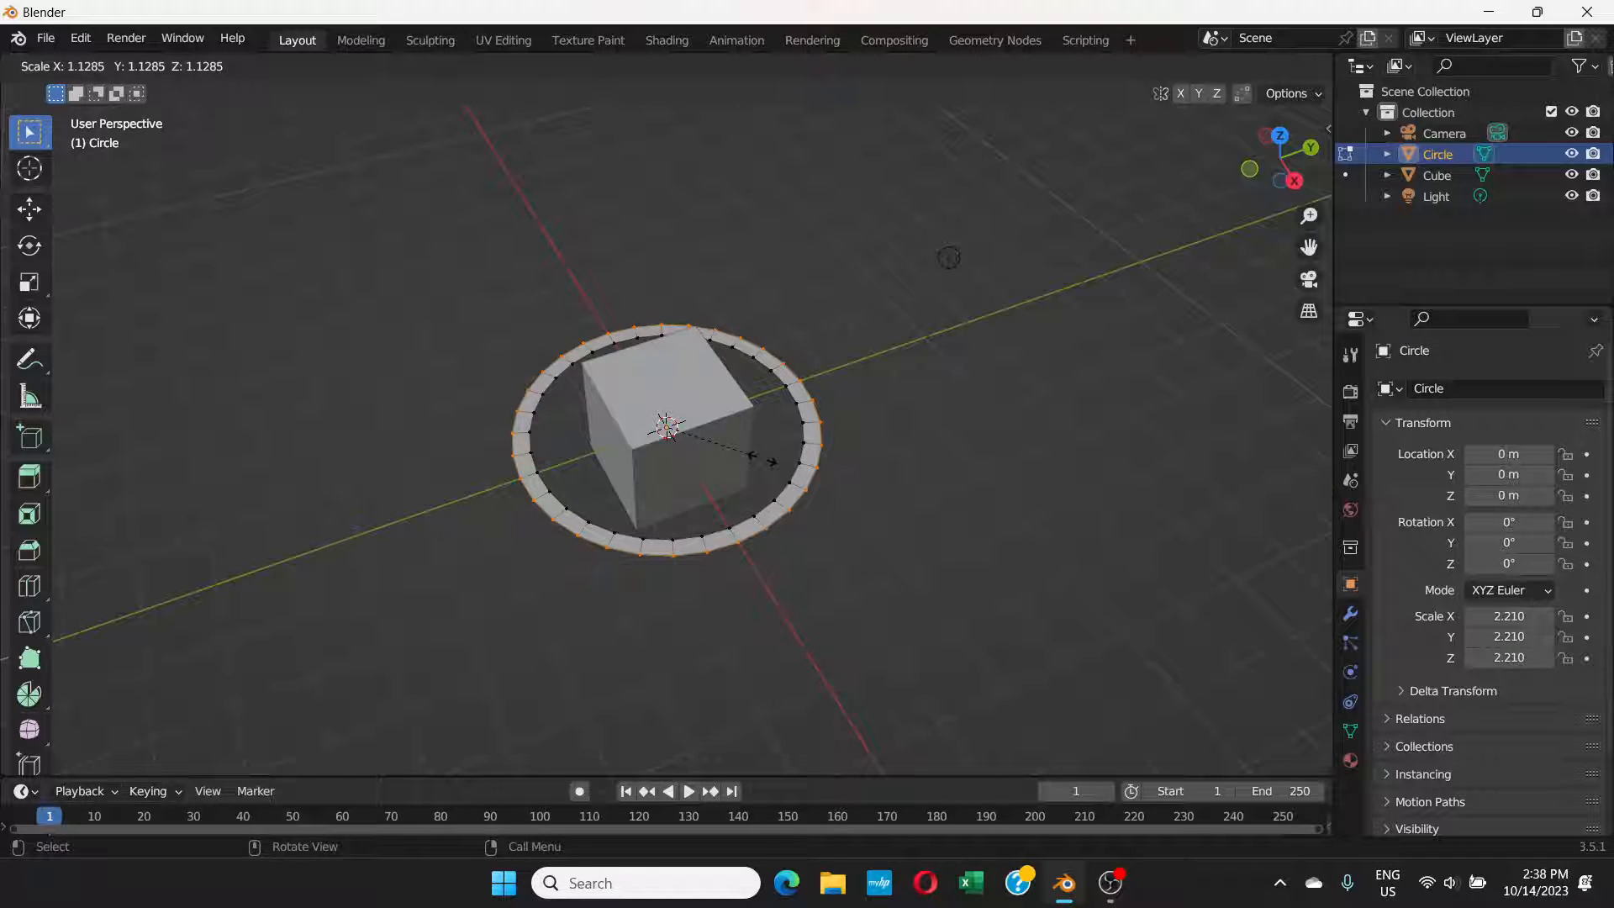
left_click(762, 461)
middle_click_drag(763, 469, 783, 456)
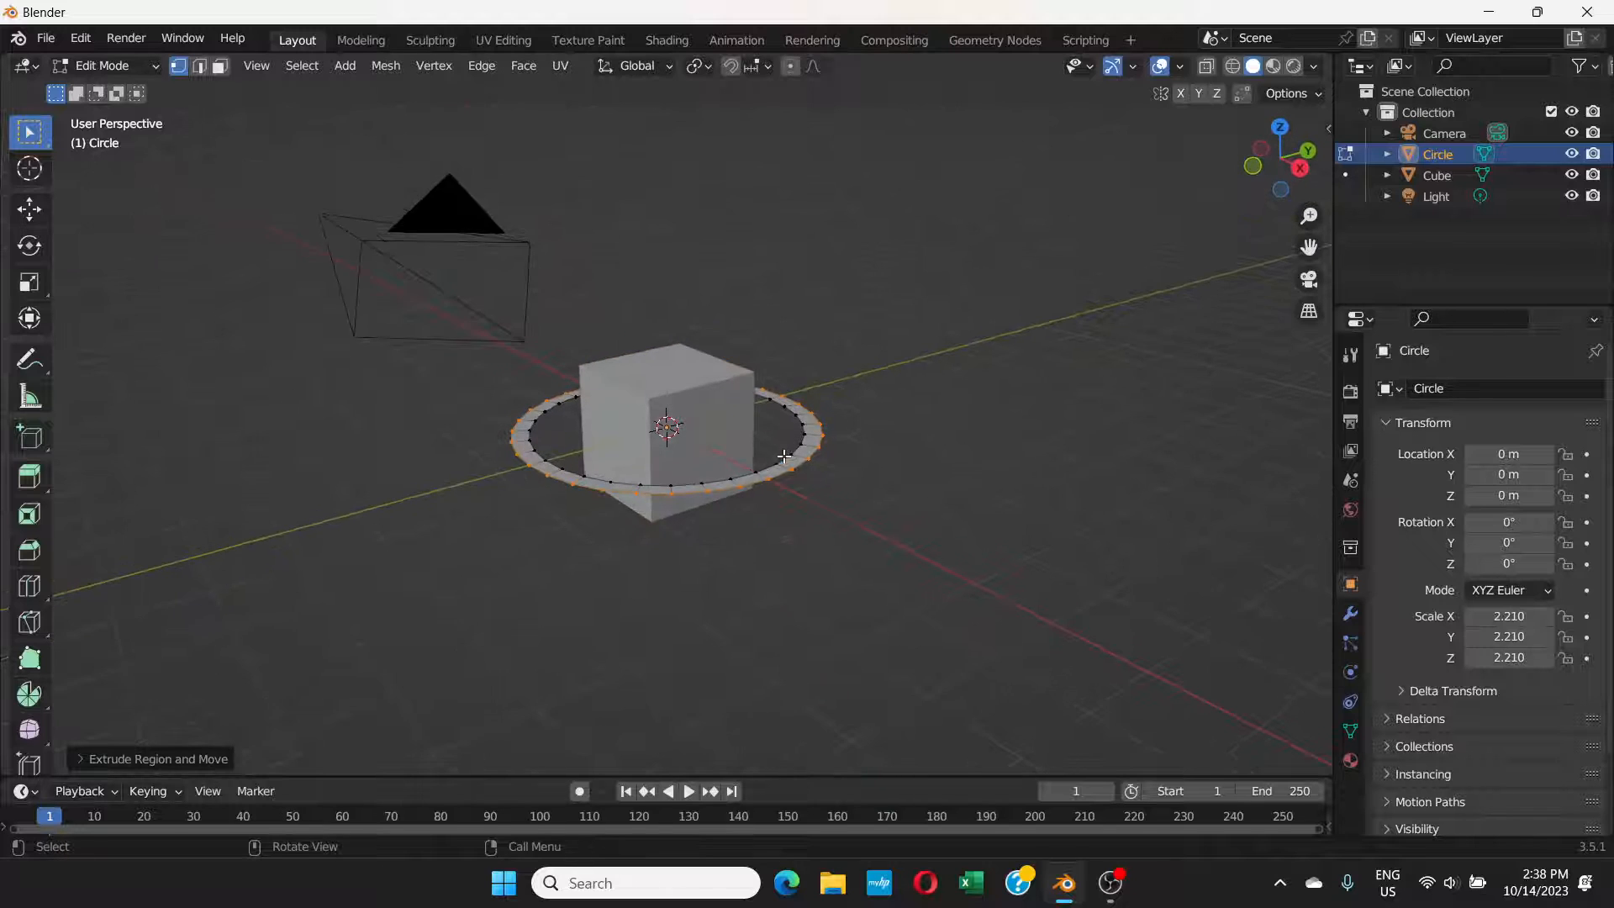
scroll(783, 456, "up", 2)
left_click(155, 64)
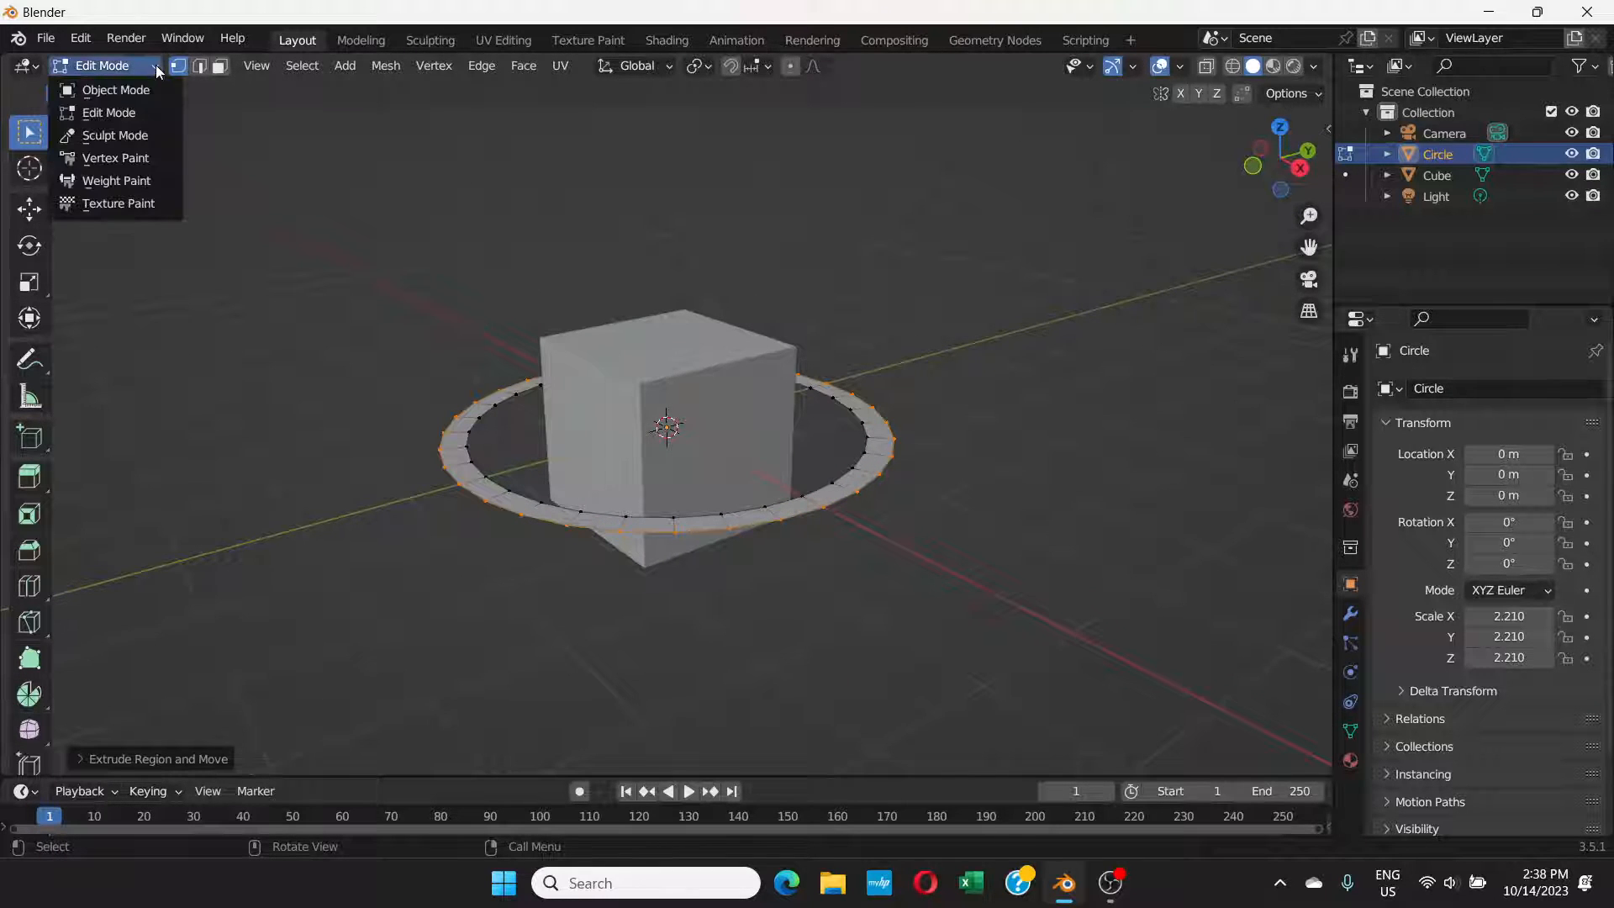
left_click(134, 89)
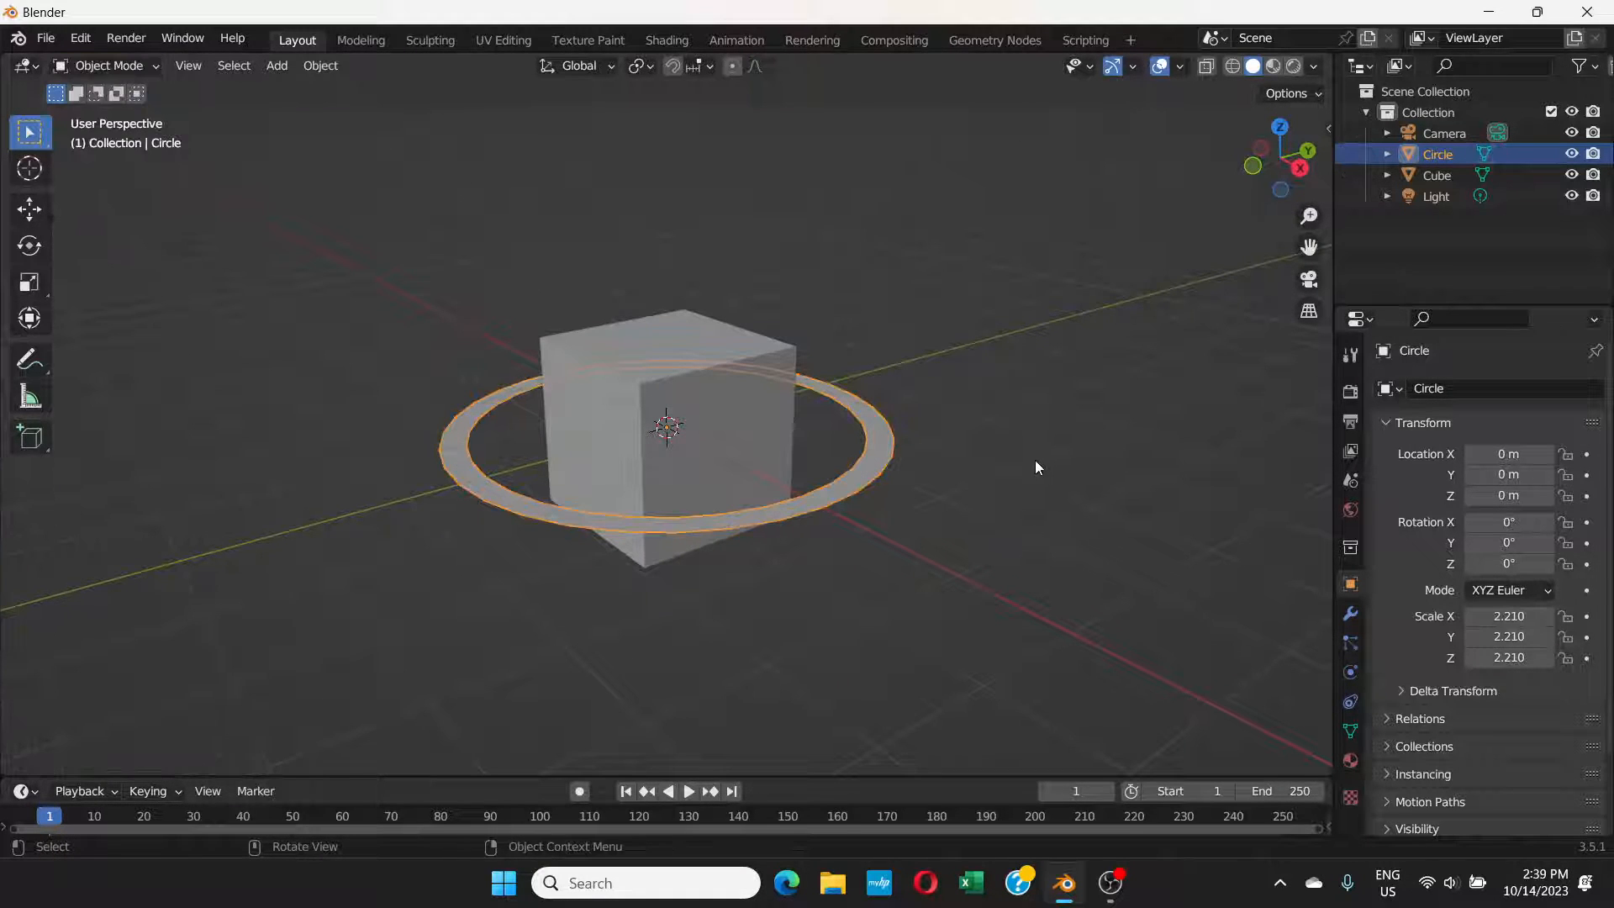
Step: Subdivide the ring's selected outer edges in Edit Mode and return to Object Mode
left_click(156, 65)
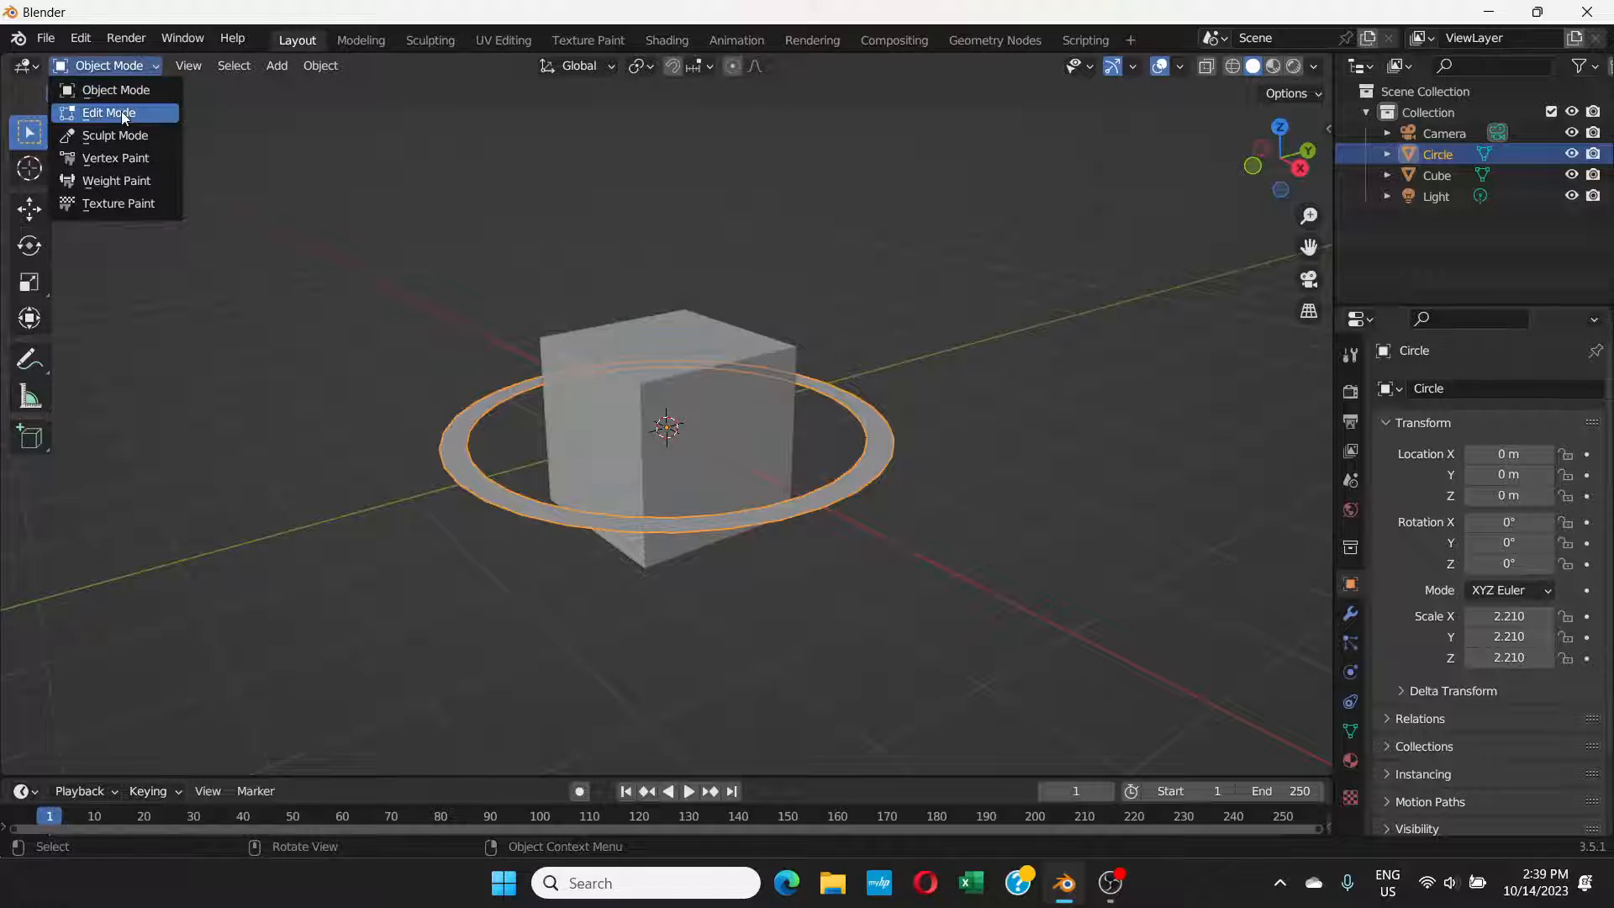
left_click(121, 112)
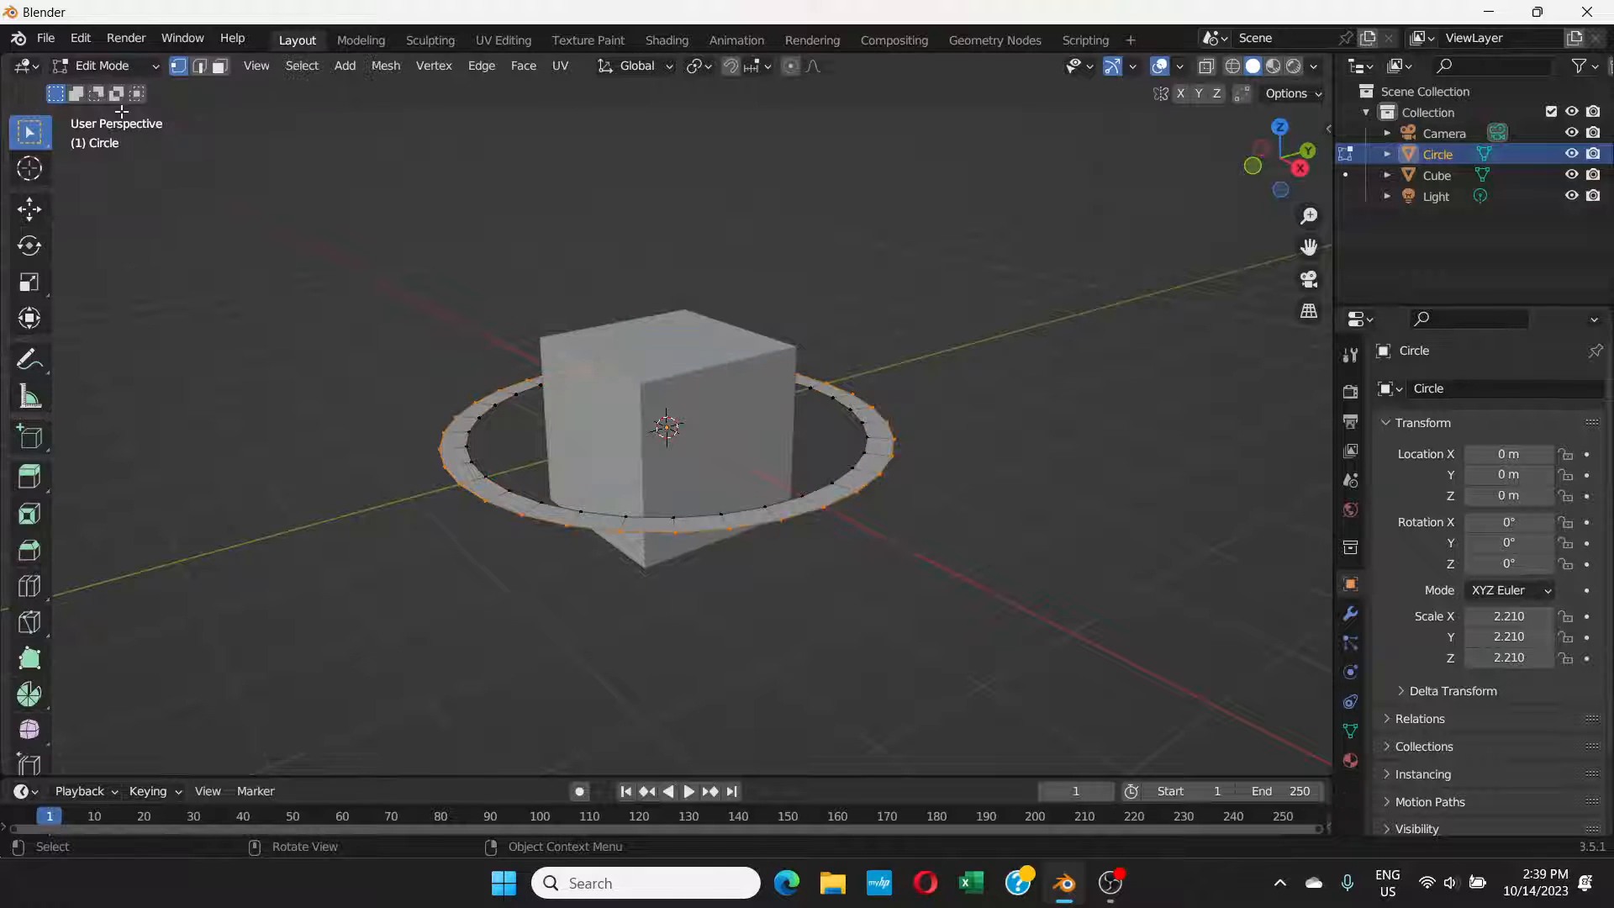
right_click(497, 398)
left_click(401, 393)
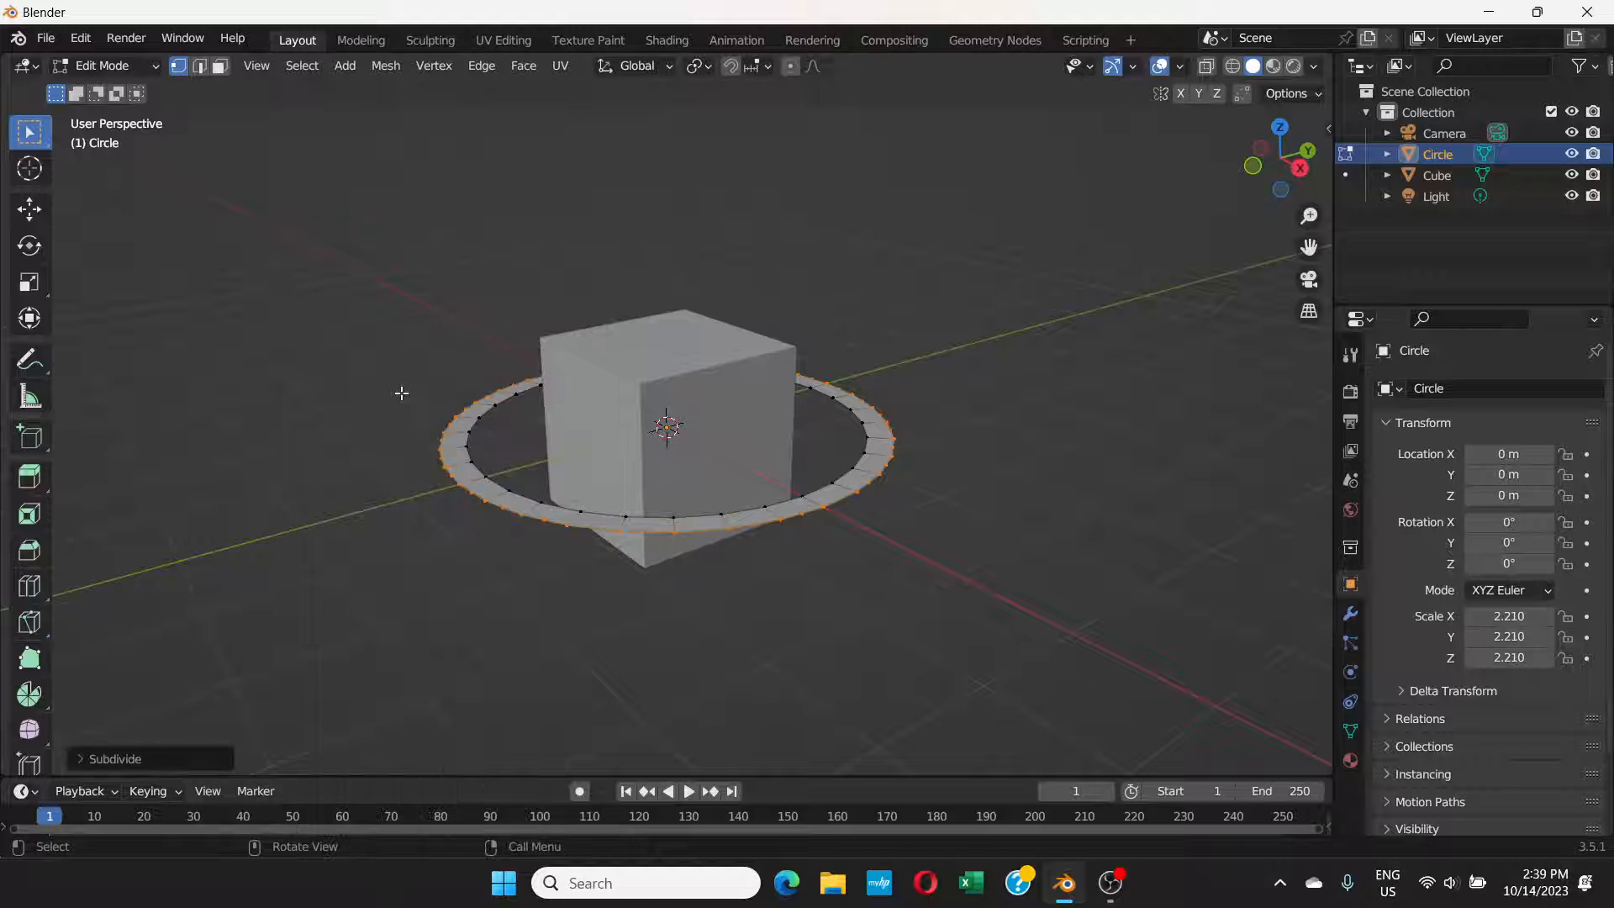
middle_click_drag(832, 396, 809, 449)
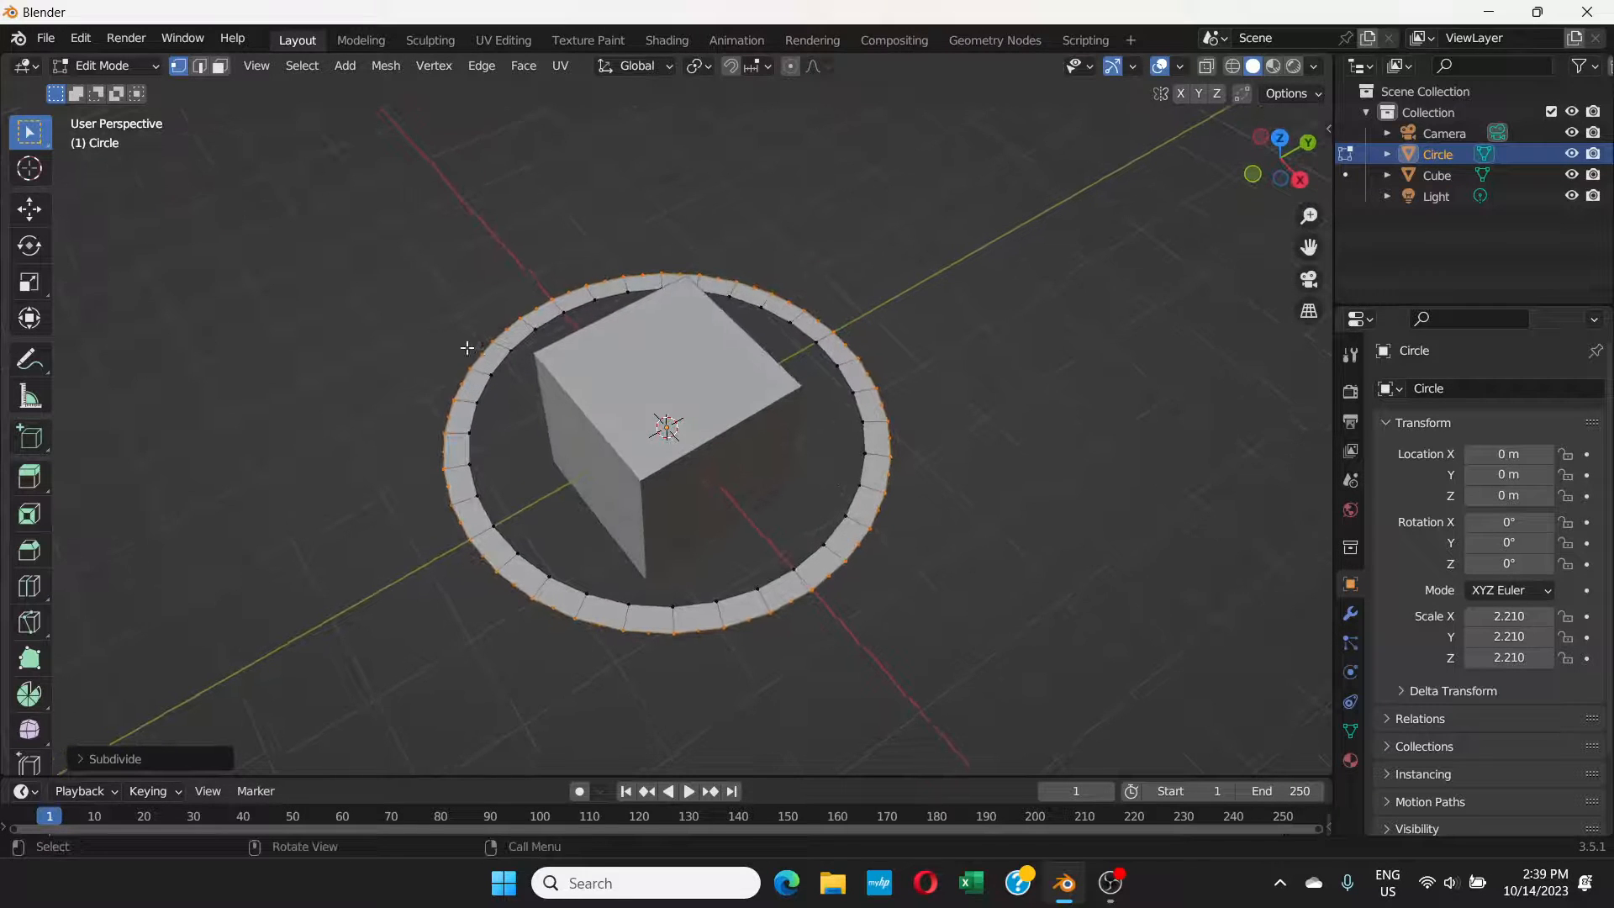
right_click(509, 338)
left_click(508, 337)
left_click(149, 67)
left_click(136, 91)
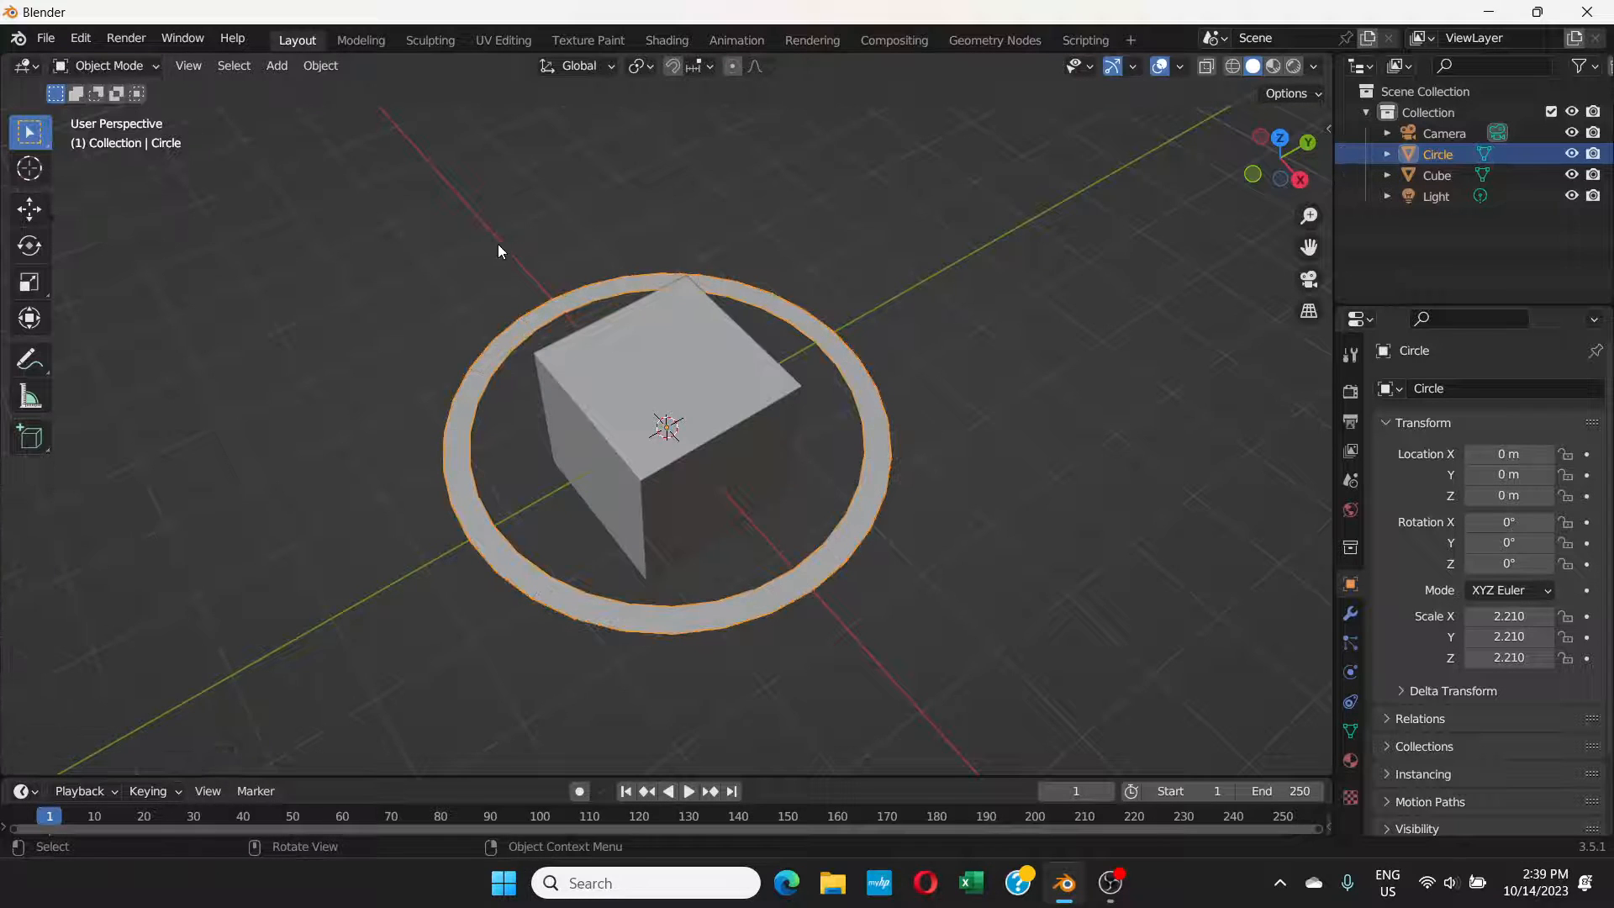
Step: Scale the cube and the ring down together until the ring's scale is about 0.968, and deselect both
middle_click_drag(497, 244, 524, 167)
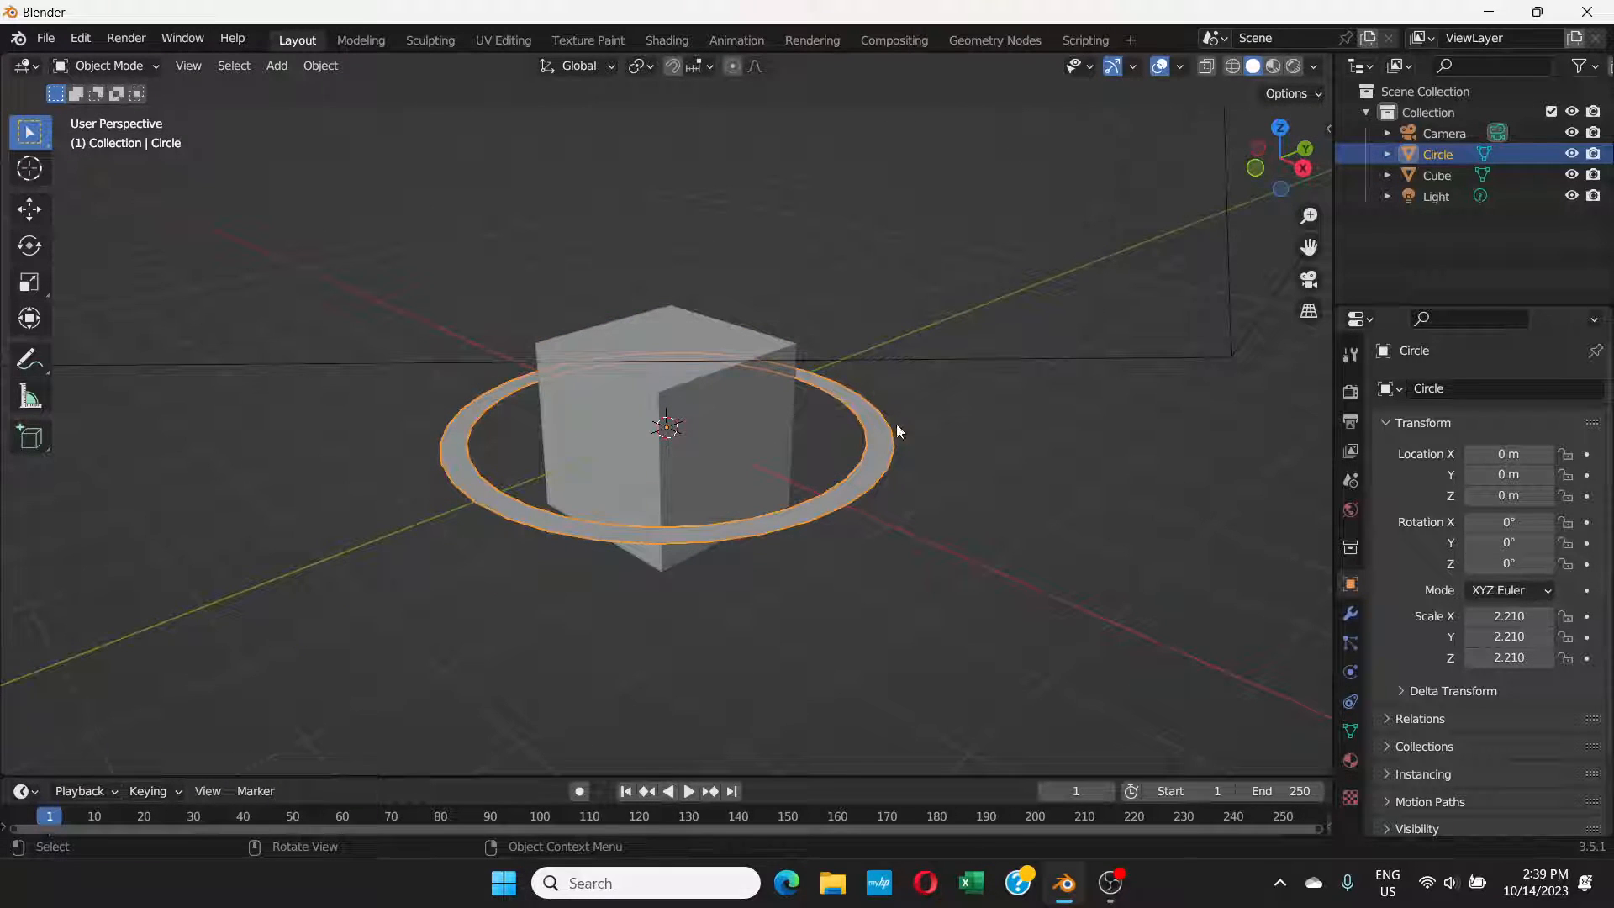
left_click(752, 454)
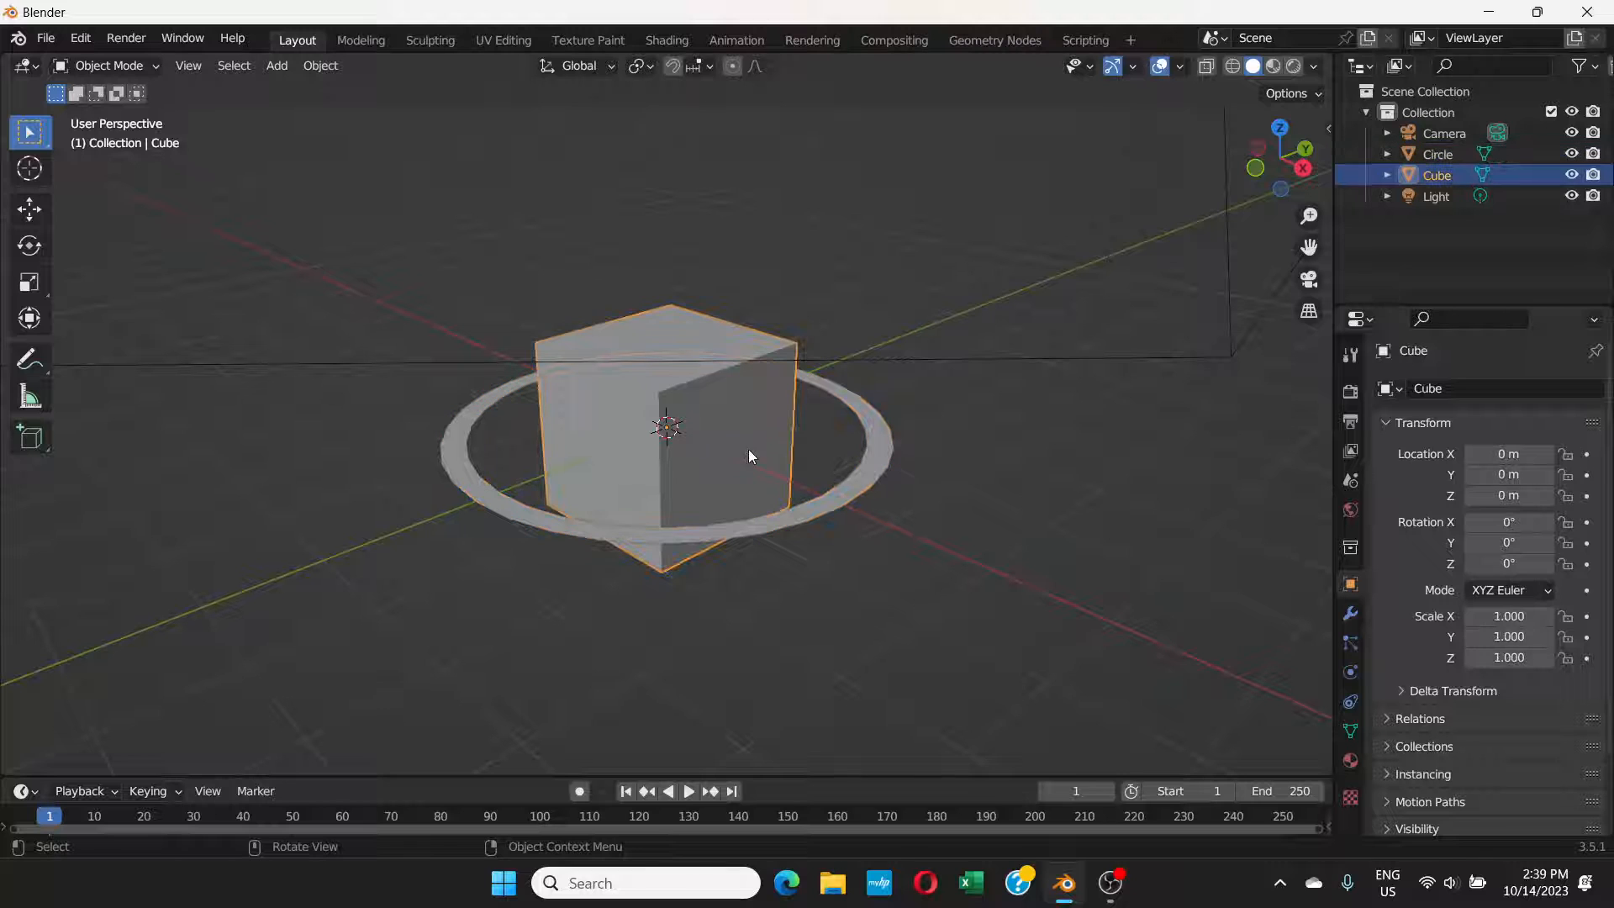
left_click(874, 465, "shift")
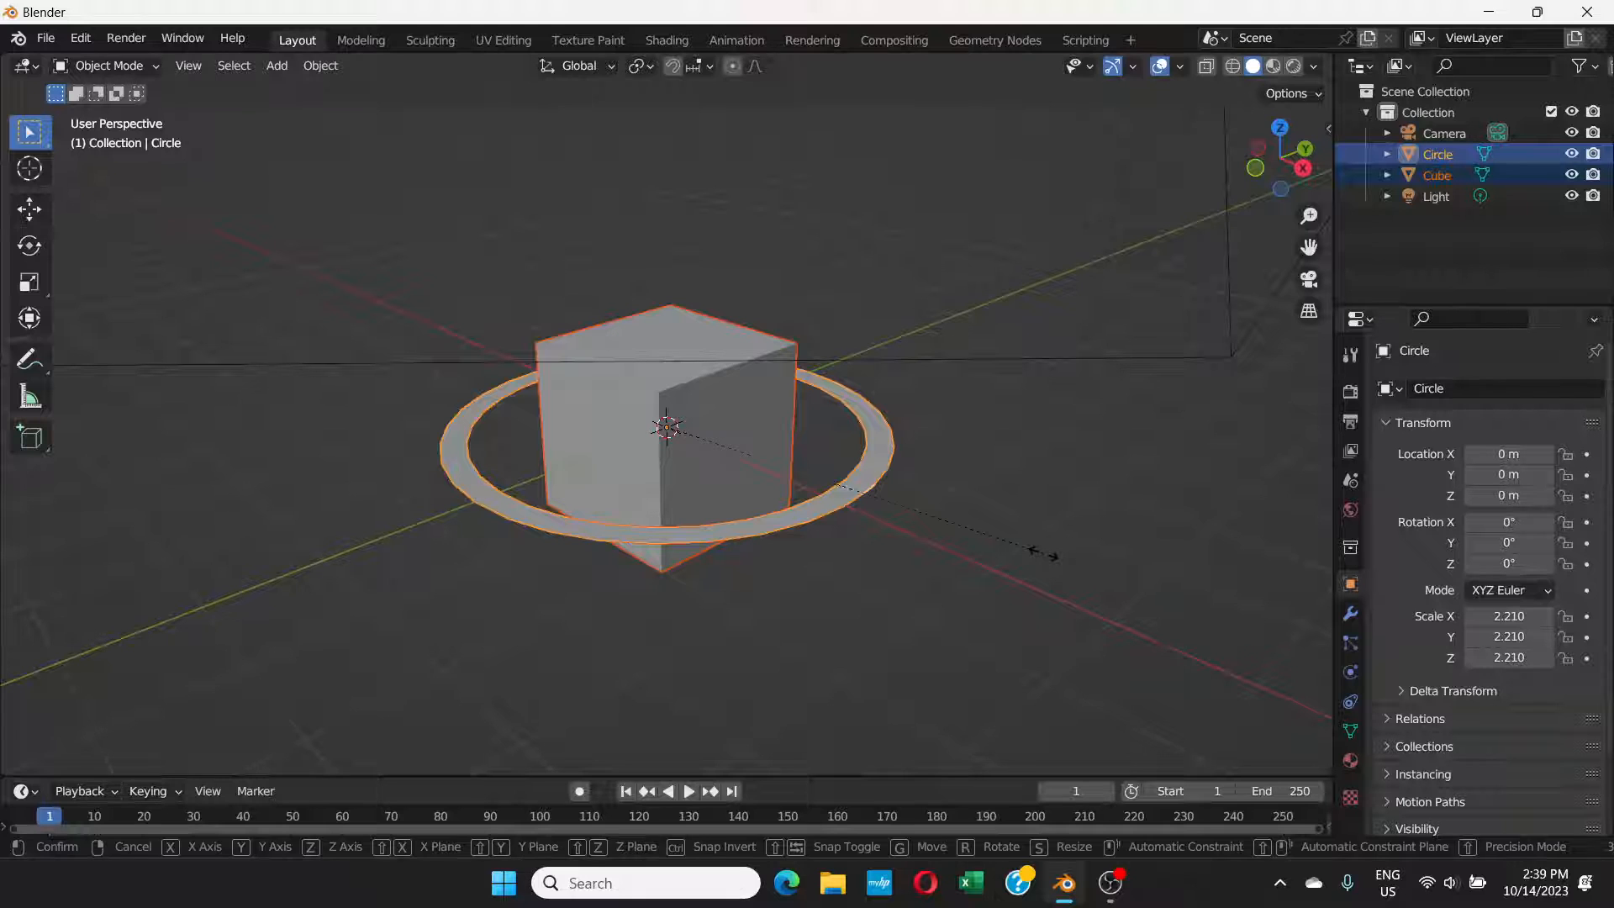
key("s")
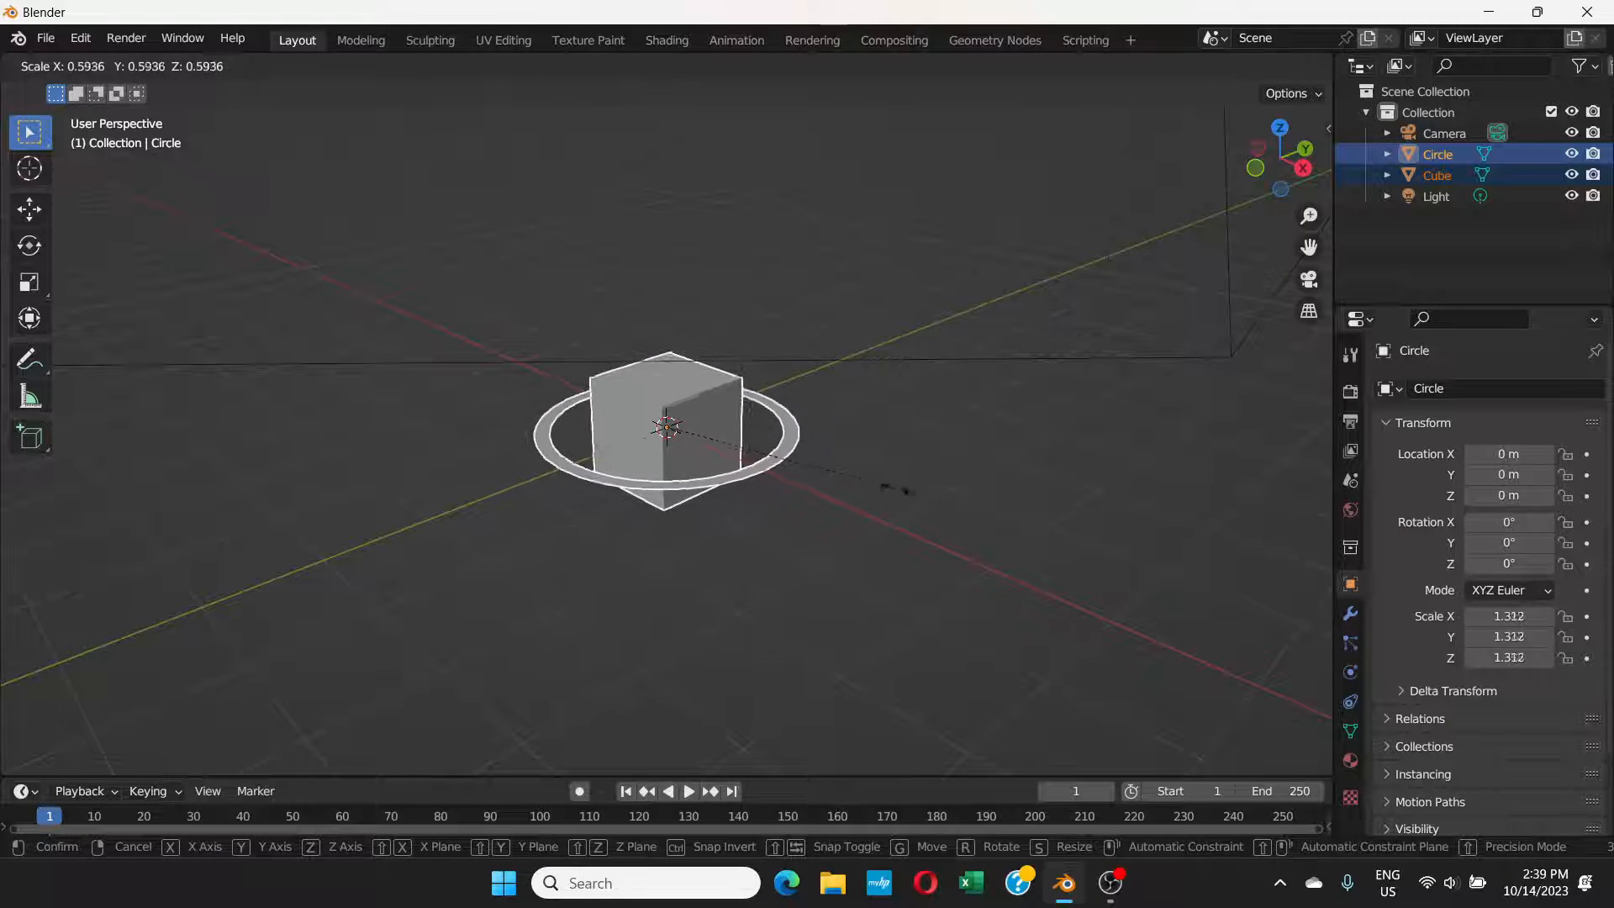
left_click(835, 468)
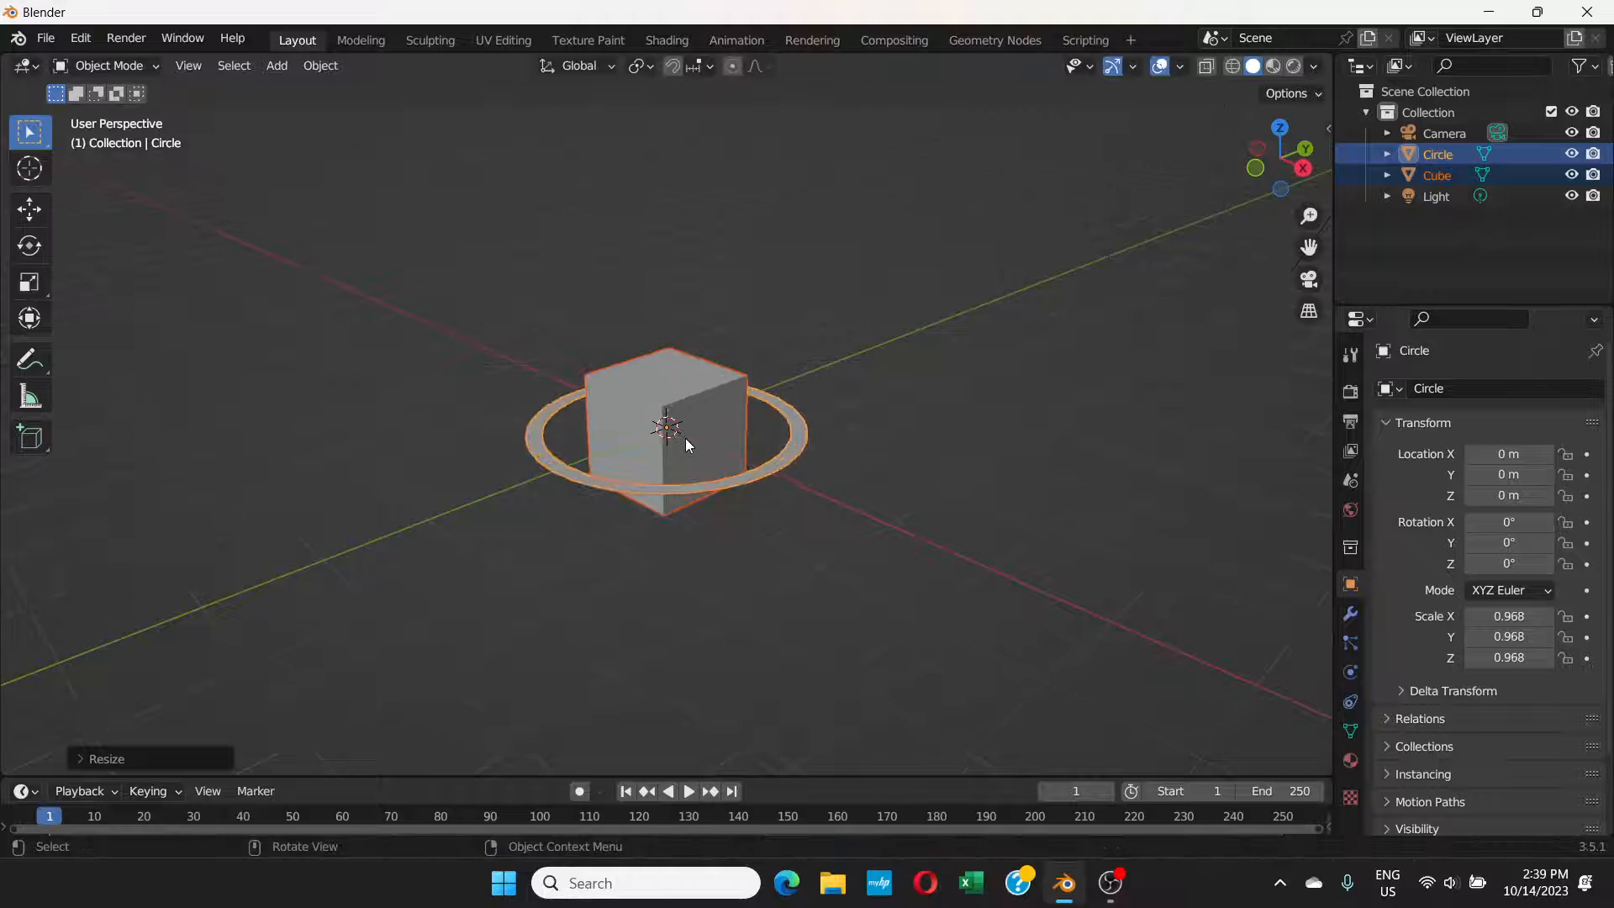
scroll(756, 424, "up", 5)
left_click(1007, 378)
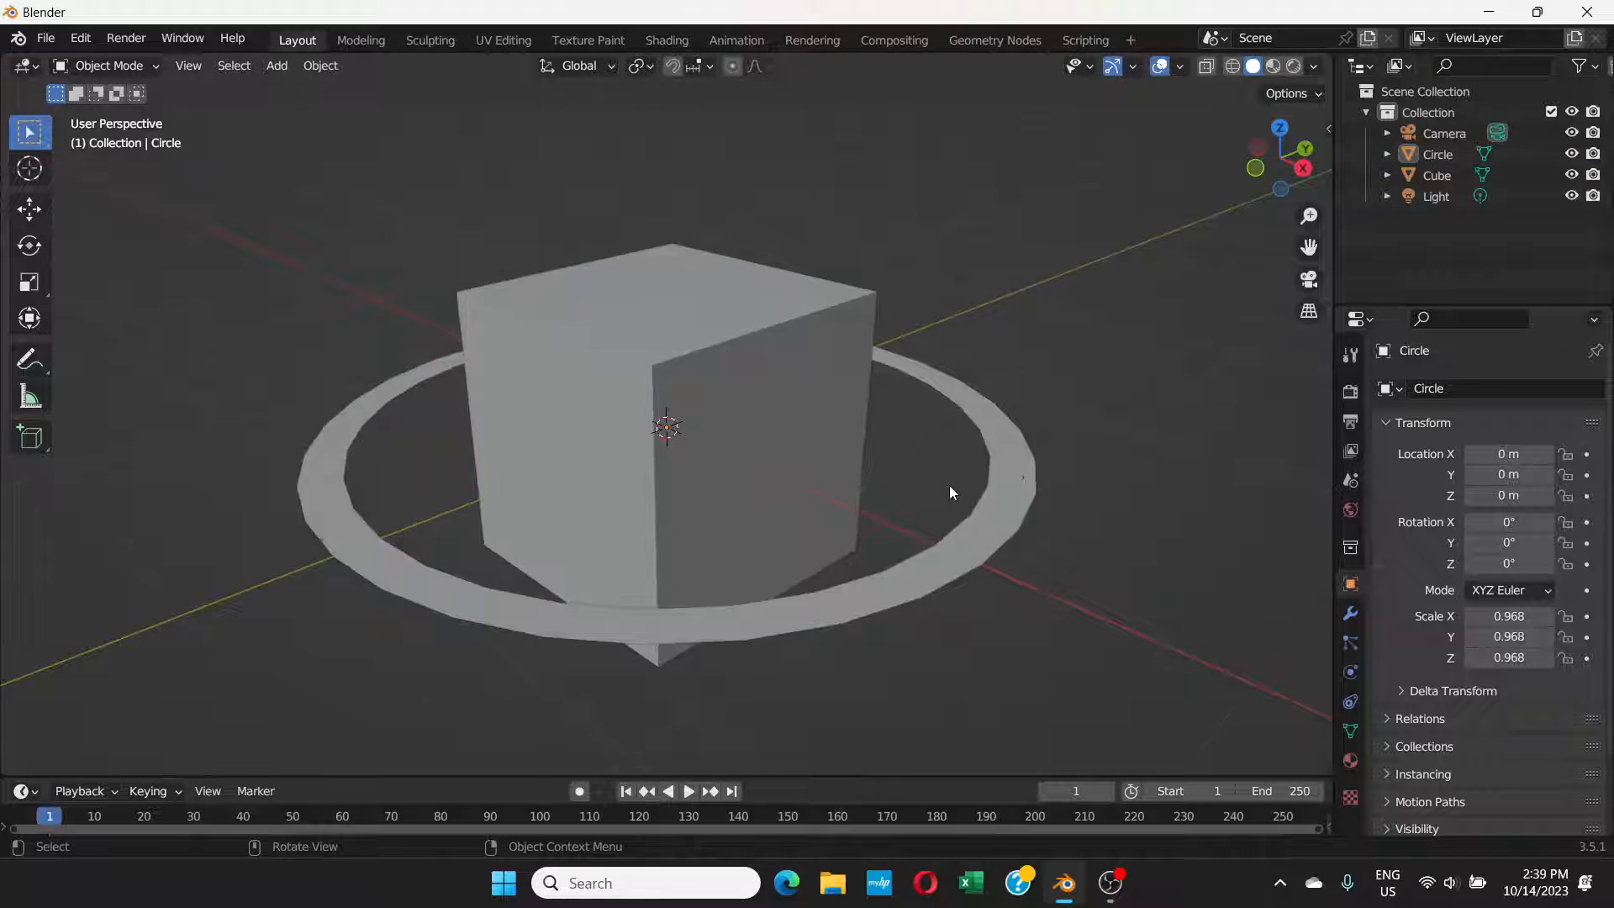
Step: Add a Solidify modifier to the ring and set its thickness to 0.11 m
scroll(949, 485, "down", 3)
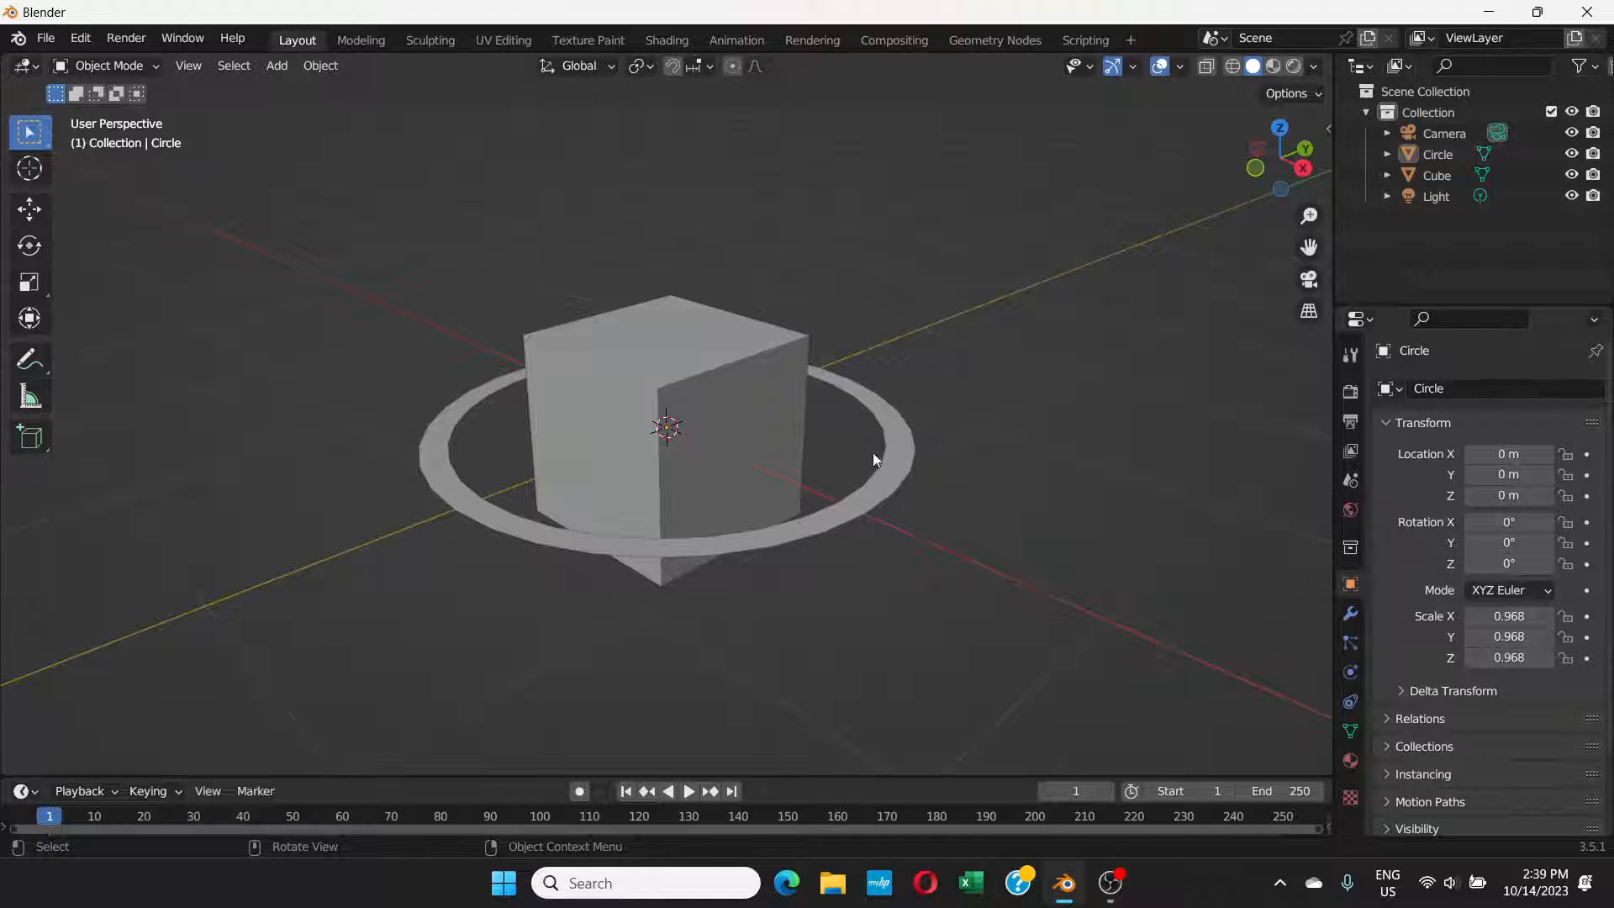
left_click(901, 455)
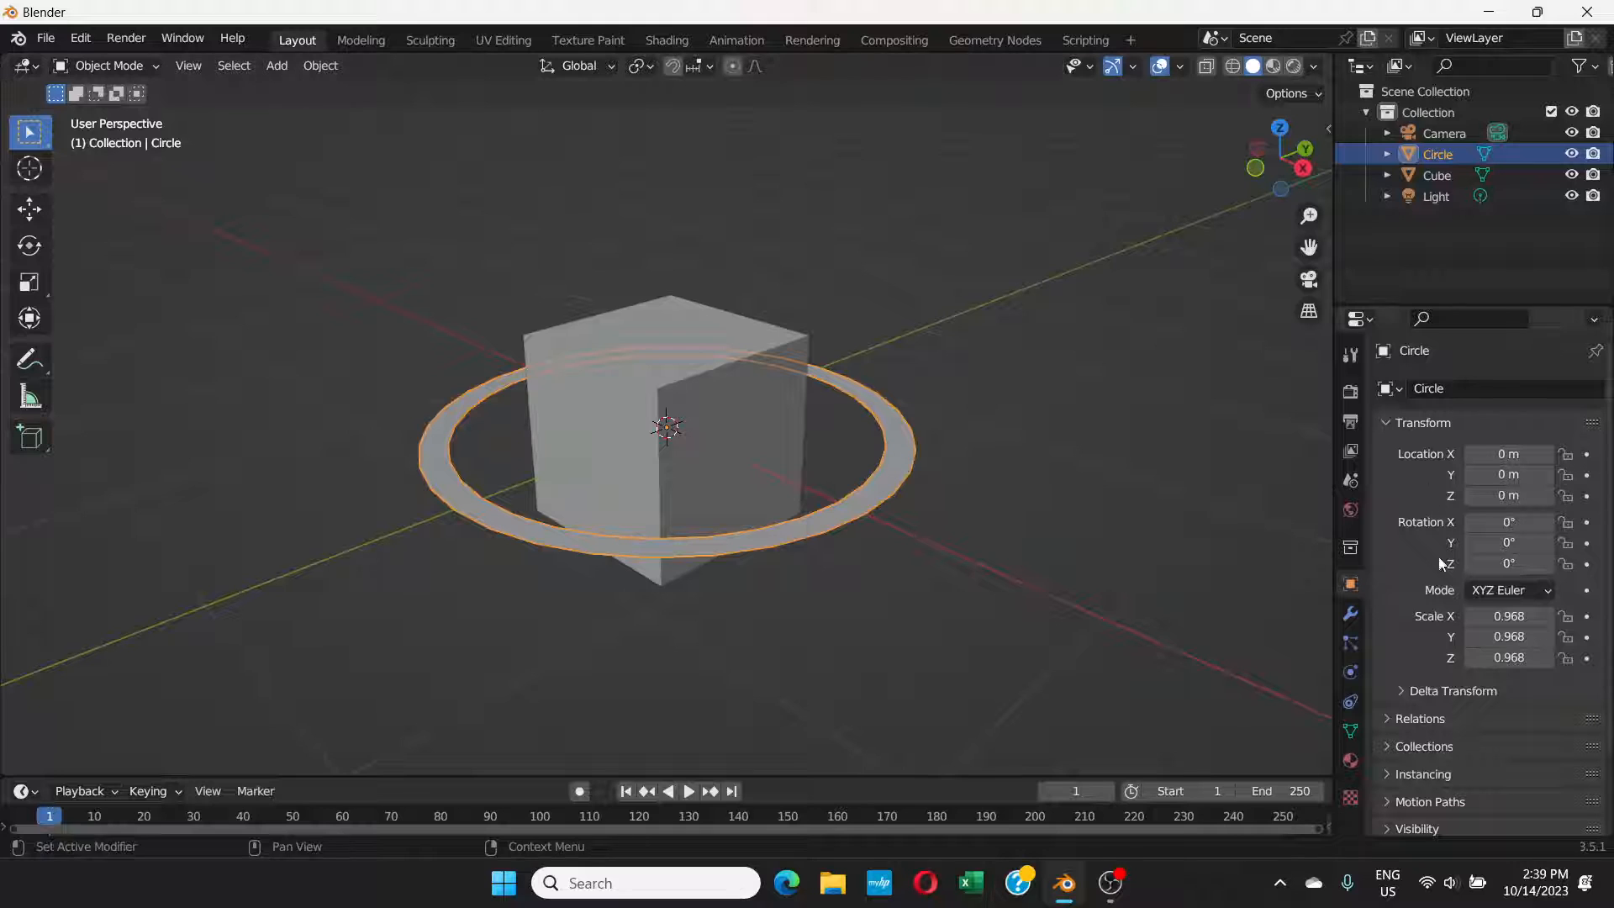
left_click(1351, 615)
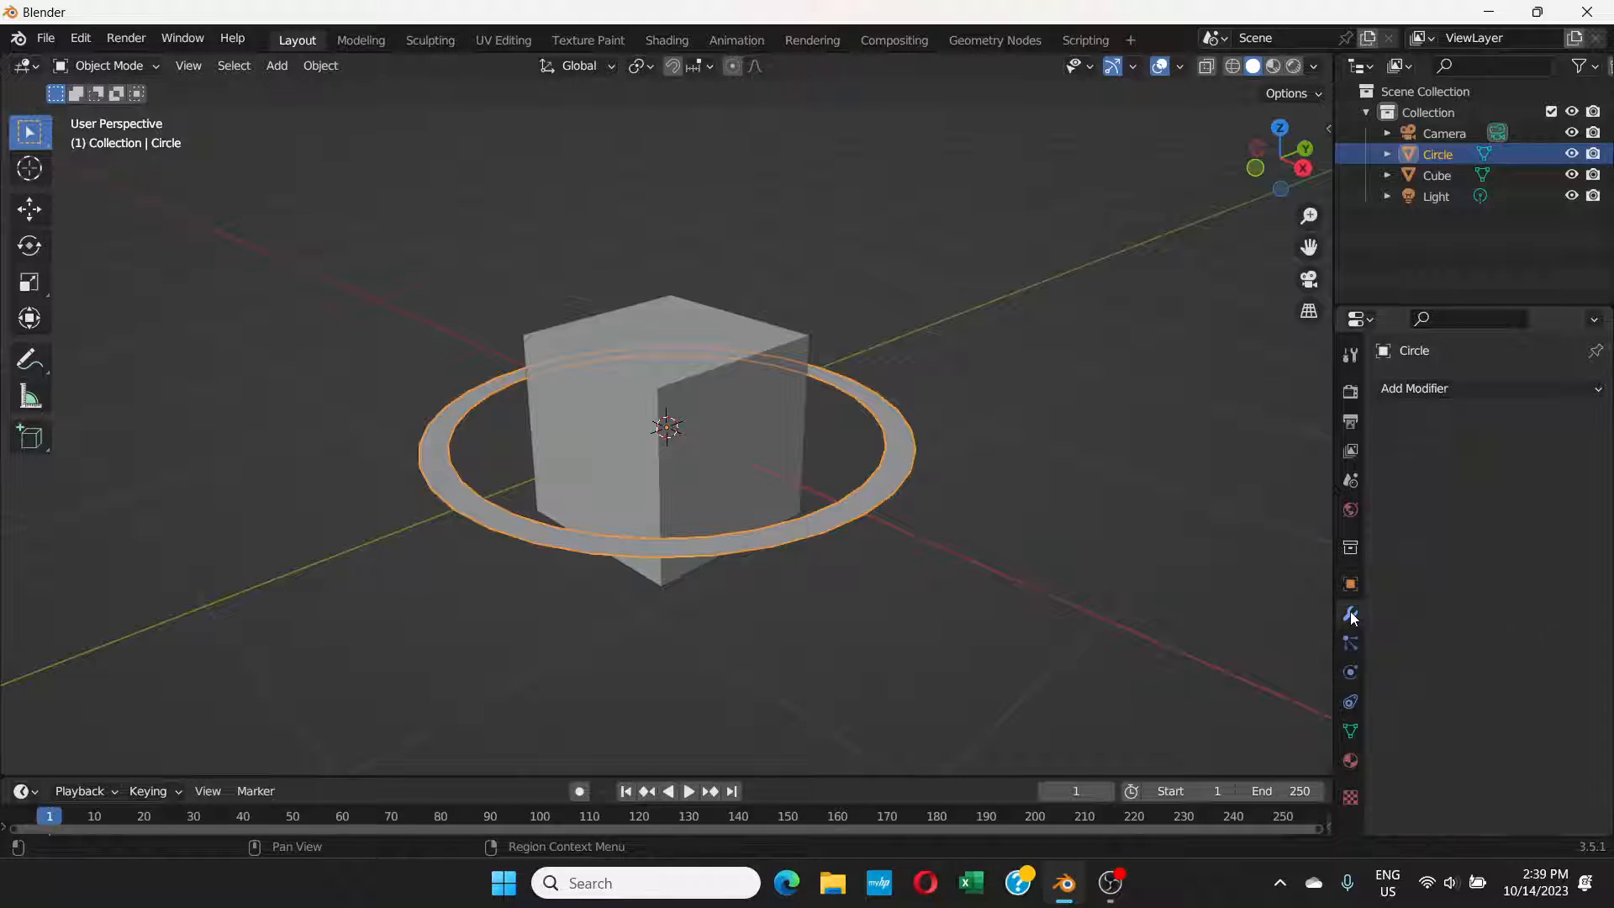
left_click(1481, 388)
left_click(1201, 739)
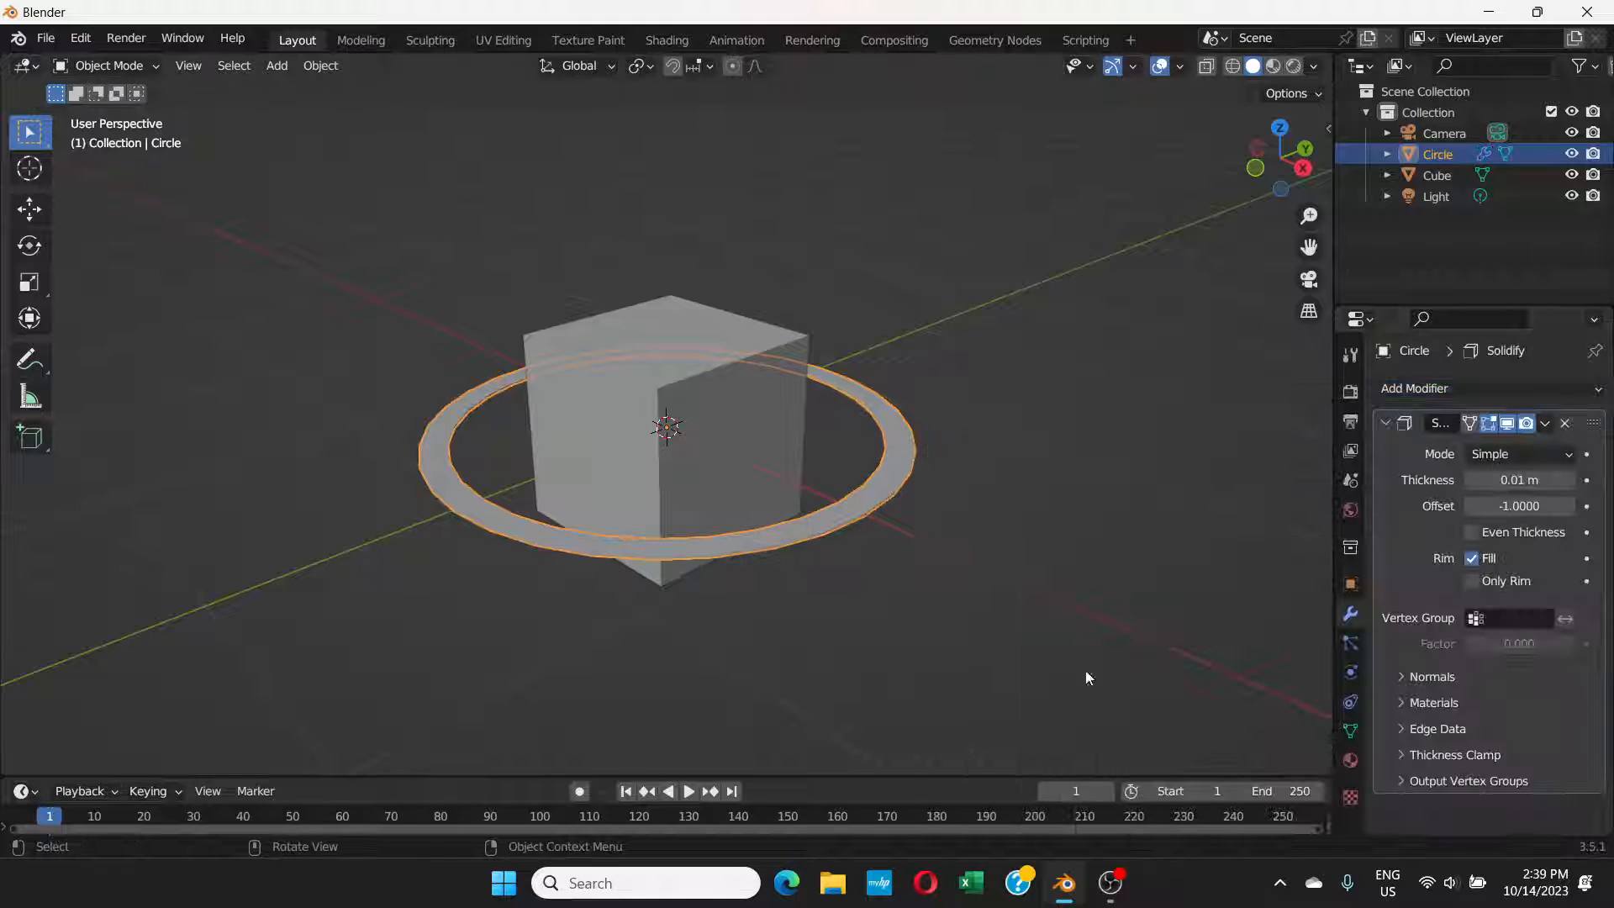
middle_click_drag(875, 489, 909, 467)
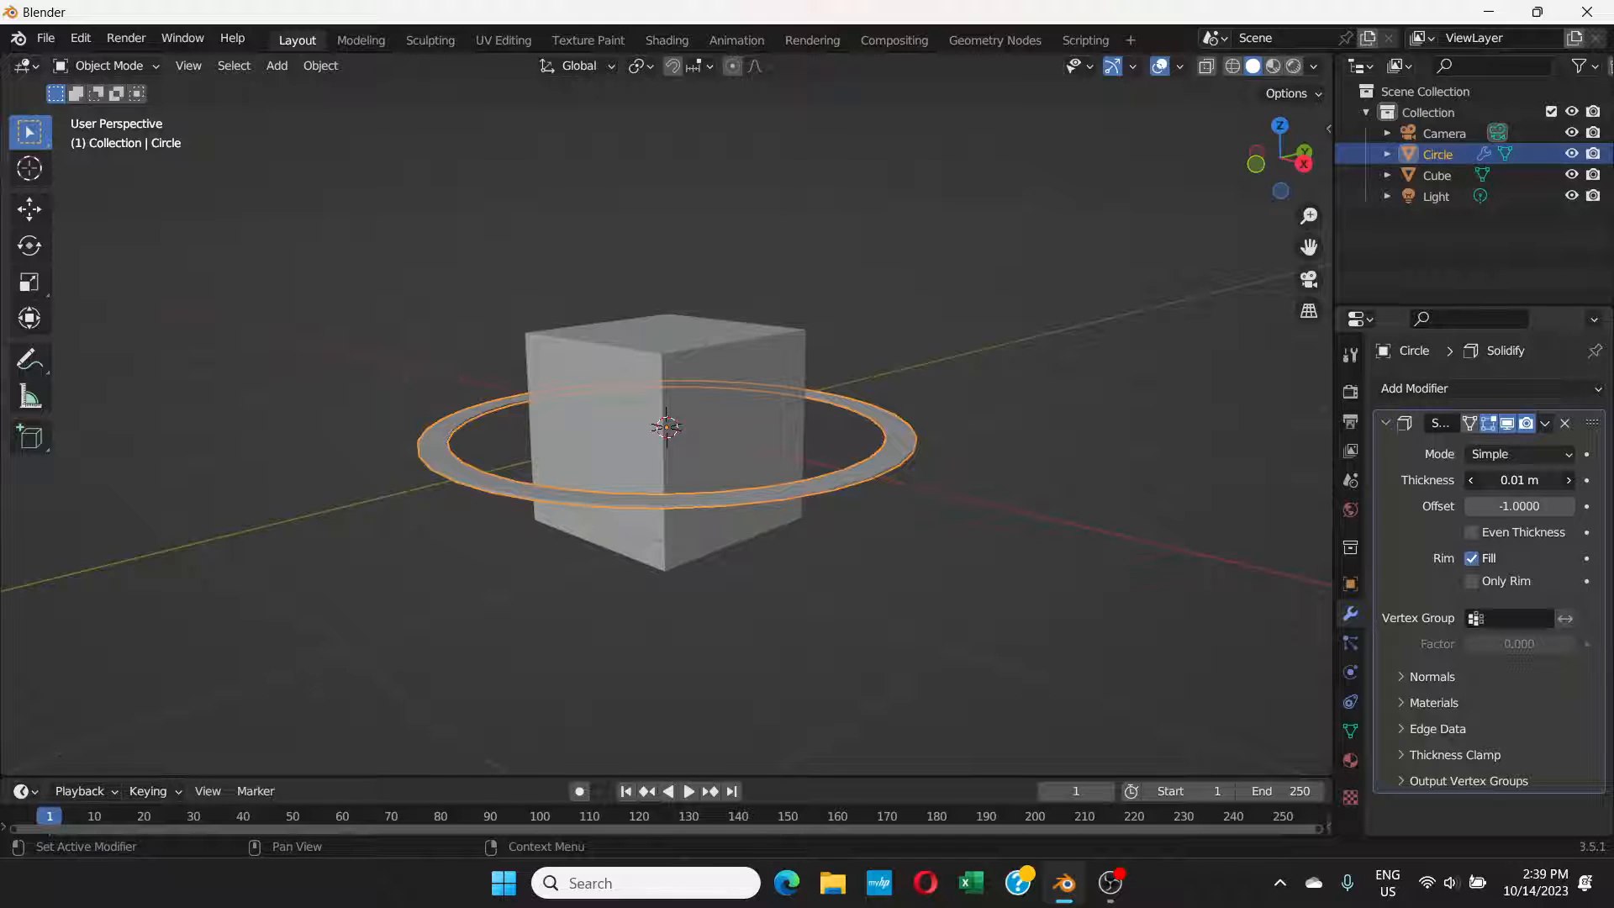
left_click_drag(1519, 479, 1555, 480)
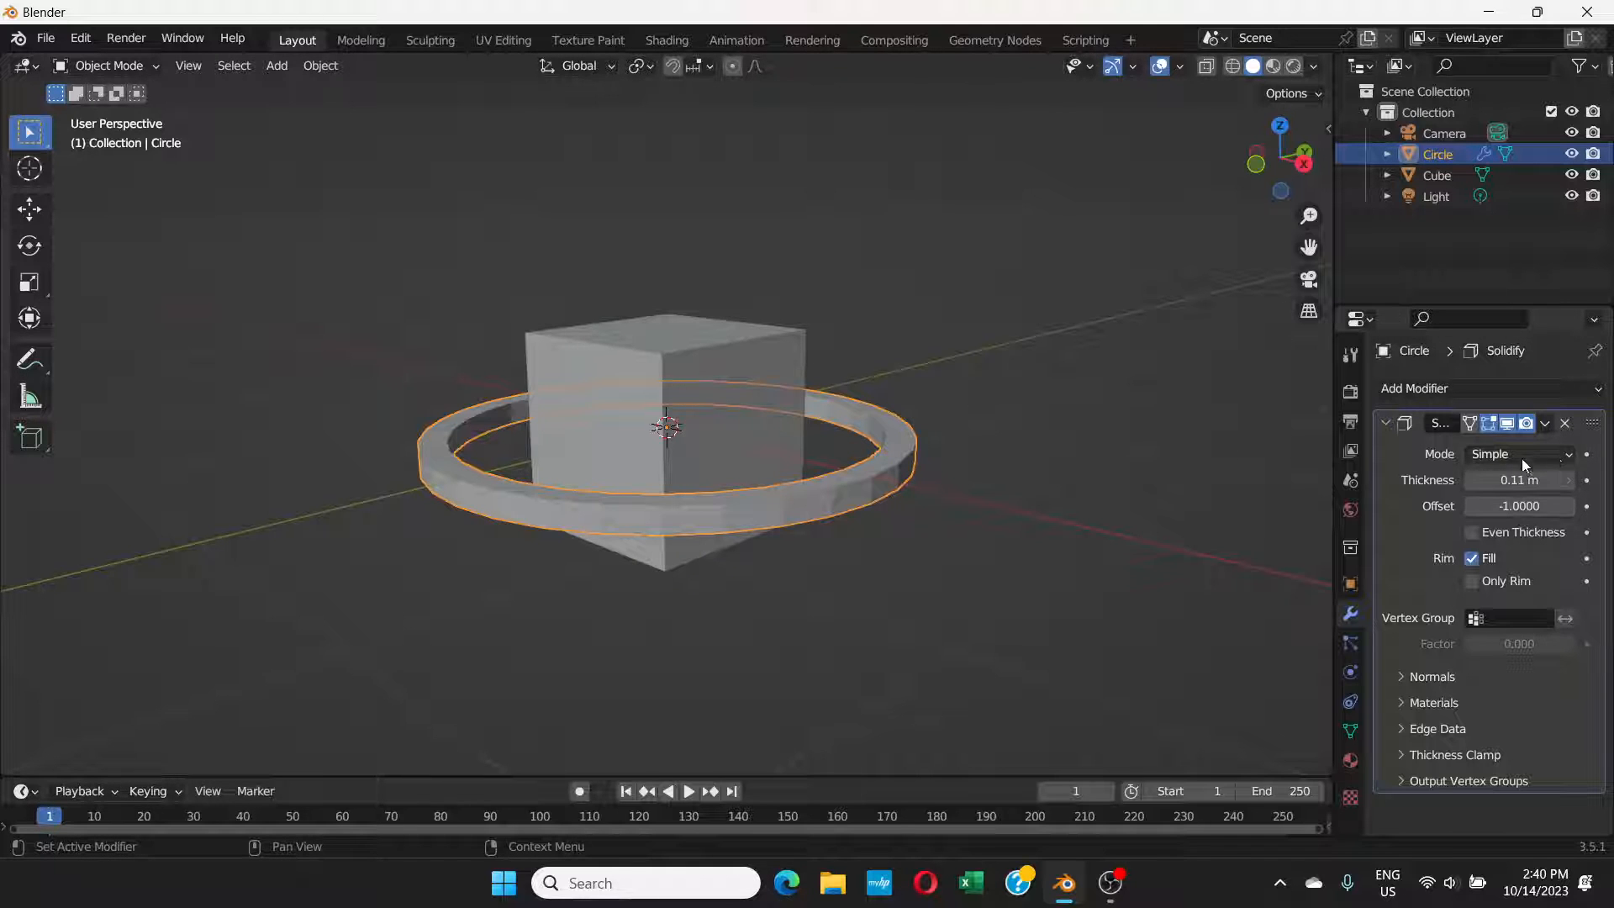
Step: Try the Solidify modifier's Complex mode on the ring and return it to Simple
left_click(1553, 452)
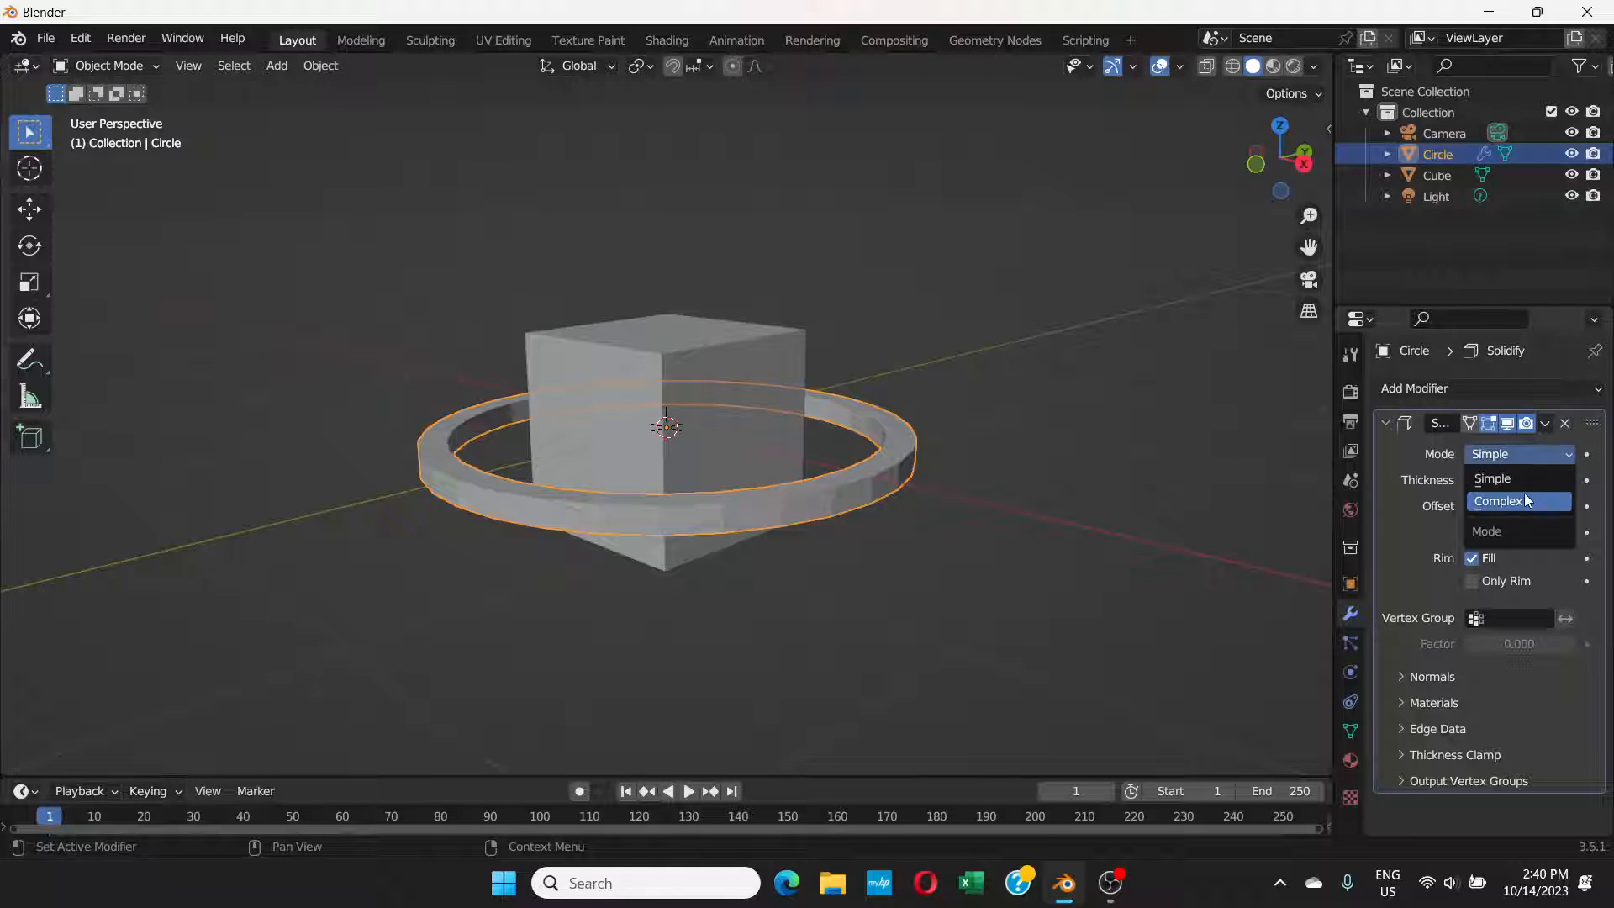
left_click(1524, 496)
left_click(1526, 454)
left_click(1518, 476)
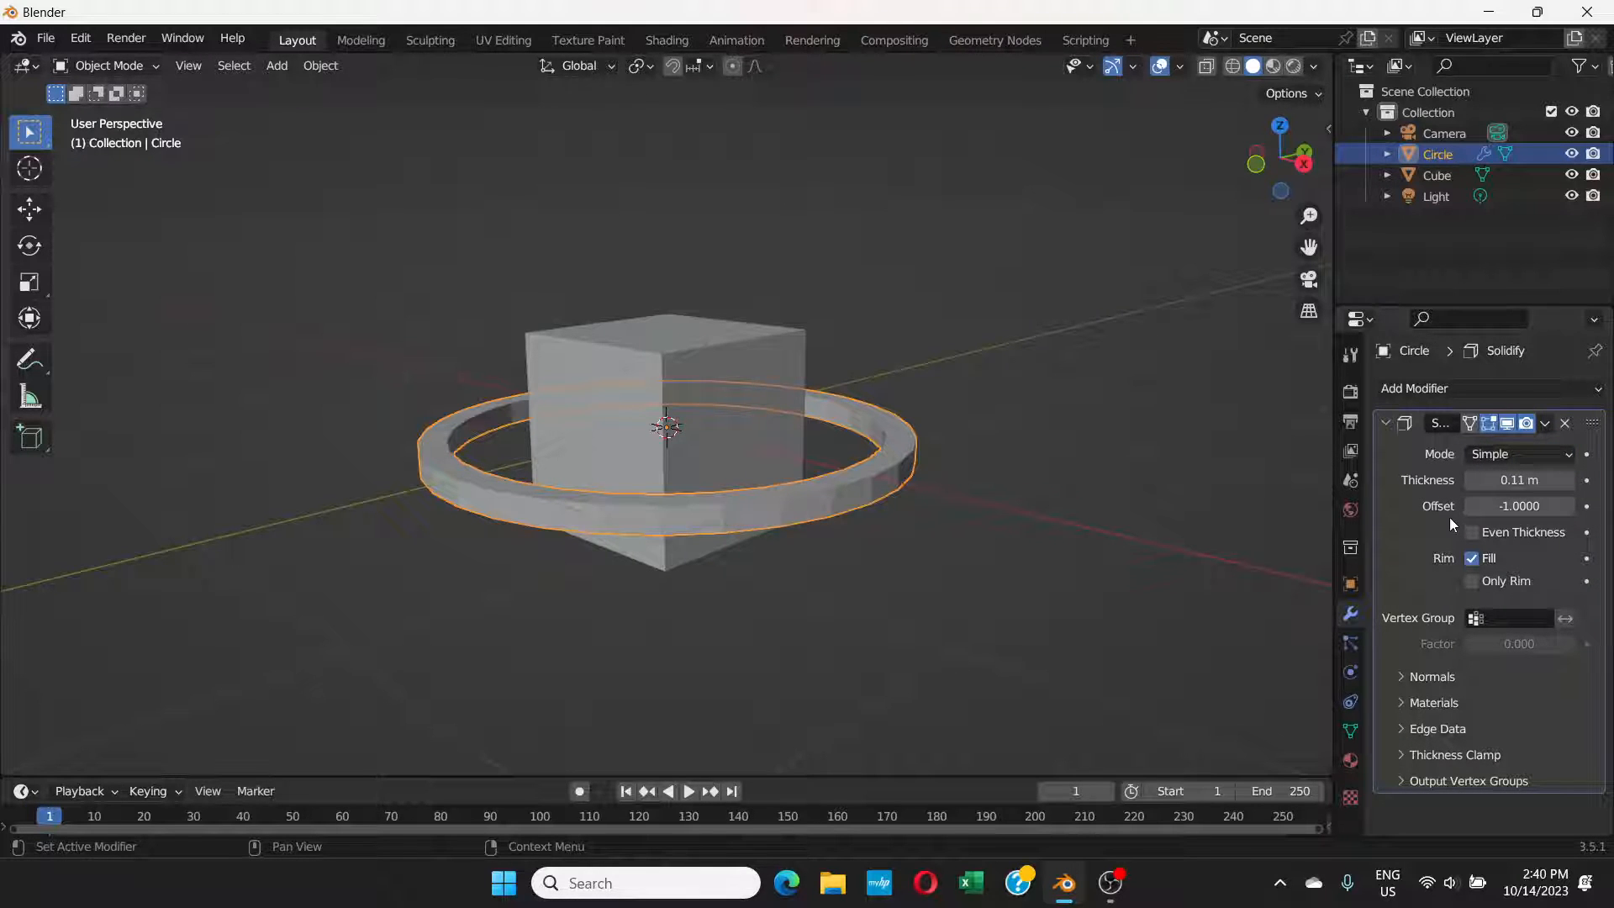
Step: Apply Shade Smooth to the thickened ring around the cube
right_click(800, 502)
left_click(779, 451)
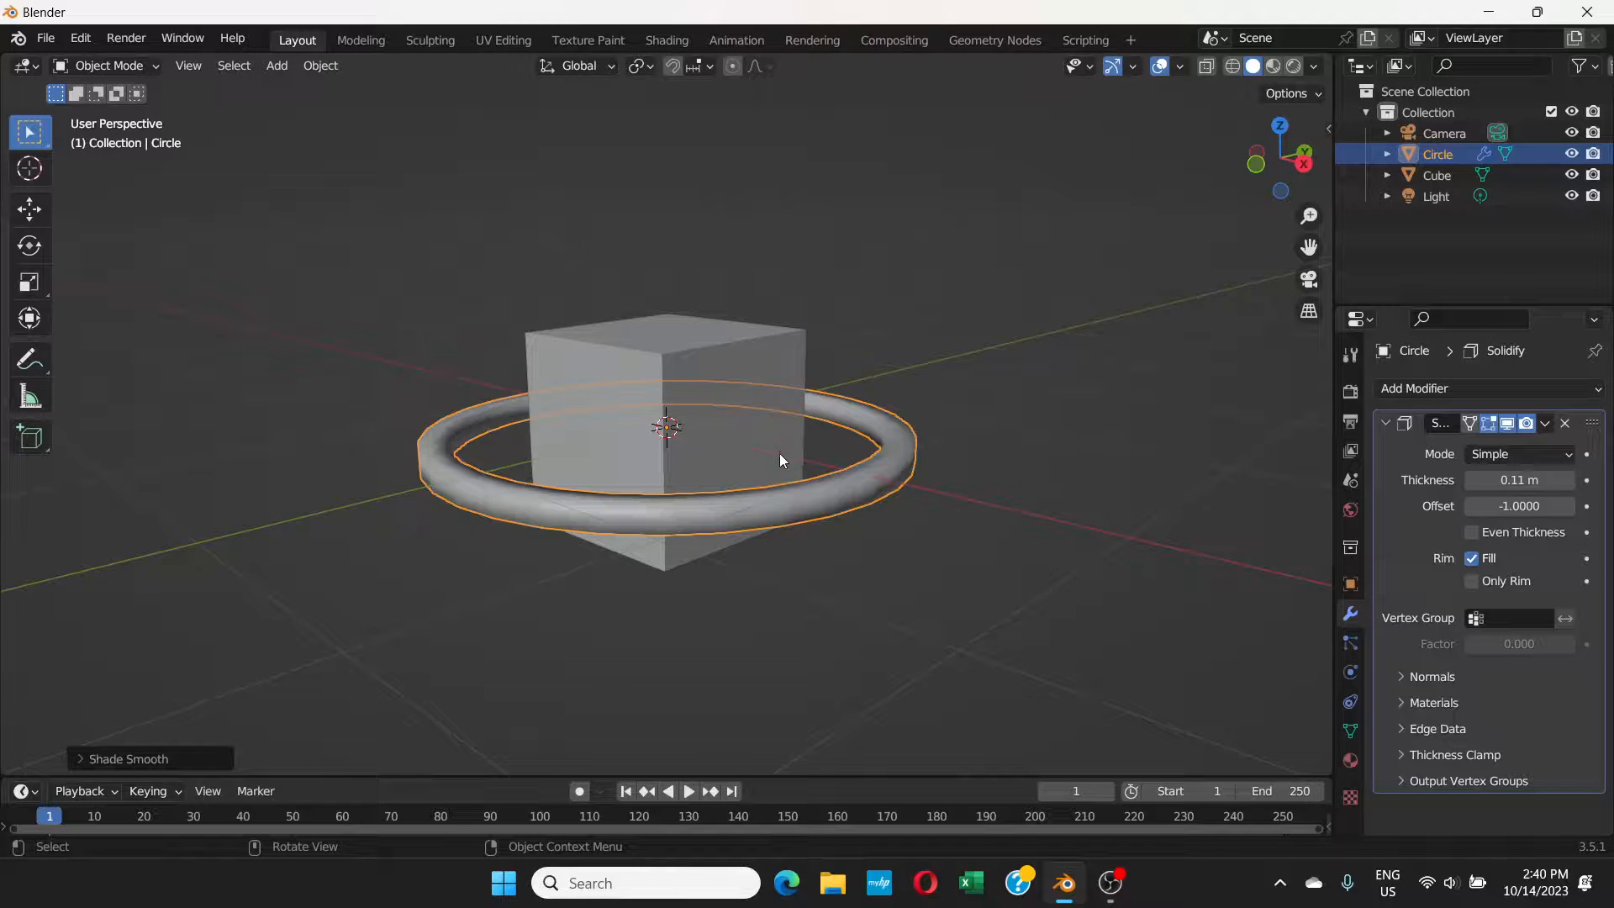
middle_click_drag(779, 455, 995, 444)
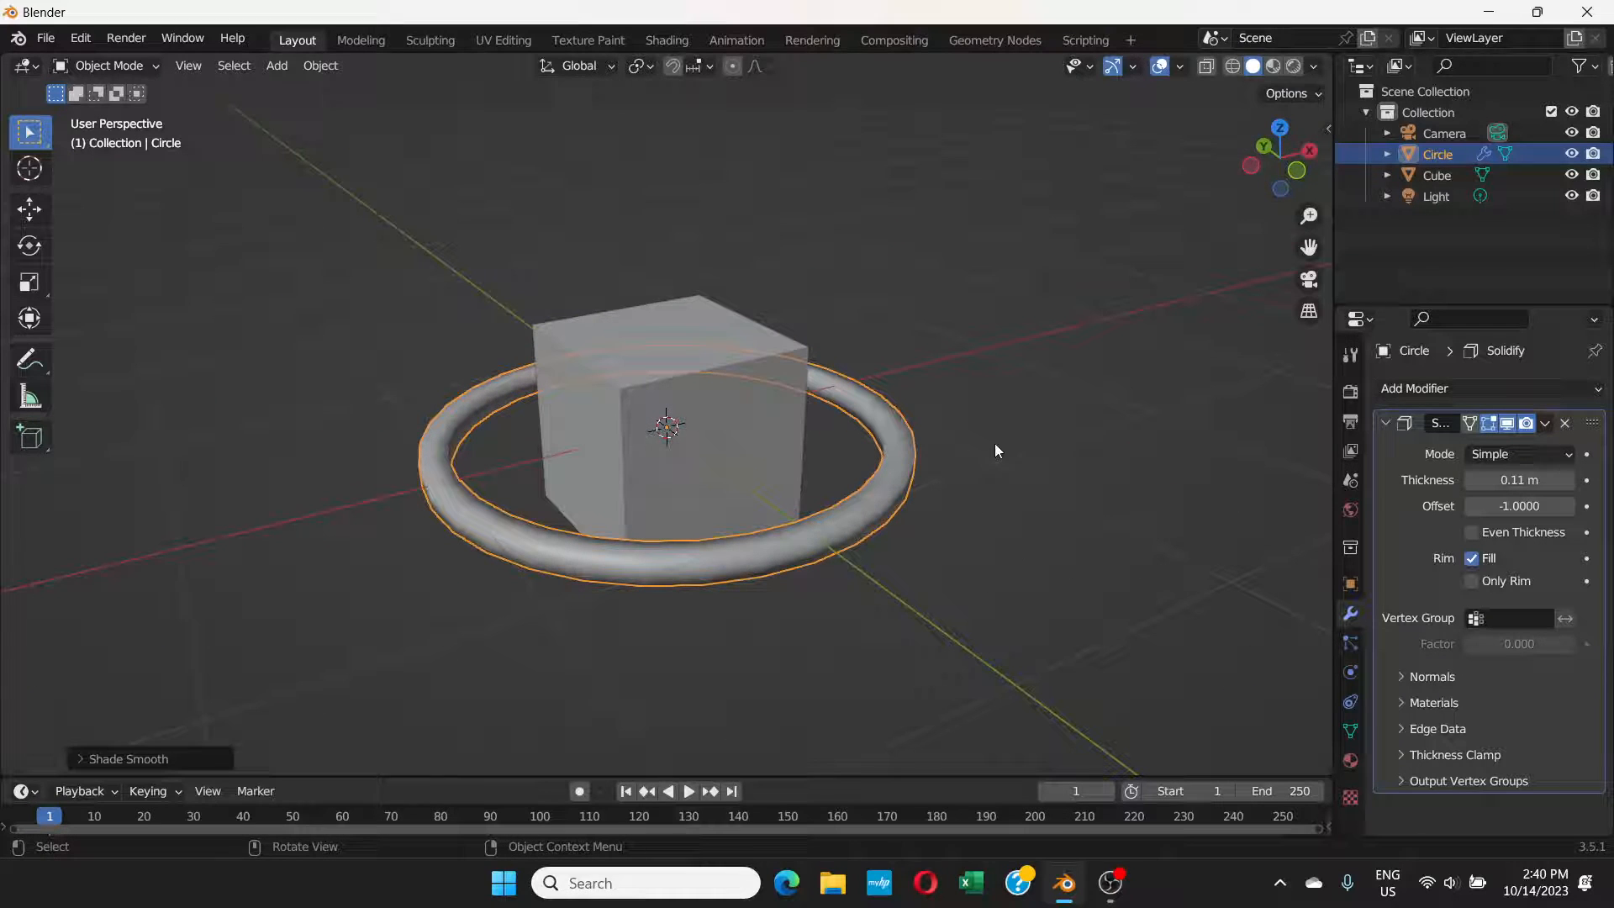
Step: Show the viewport in rendered shading and enable Auto Smooth in the ring's normals settings
left_click(1295, 67)
mouse_move(866, 475)
middle_mouse_down()
mouse_move(870, 531)
mouse_move(864, 467)
mouse_move(892, 553)
mouse_move(1043, 536)
mouse_move(943, 513)
mouse_move(859, 527)
mouse_move(874, 514)
middle_mouse_up()
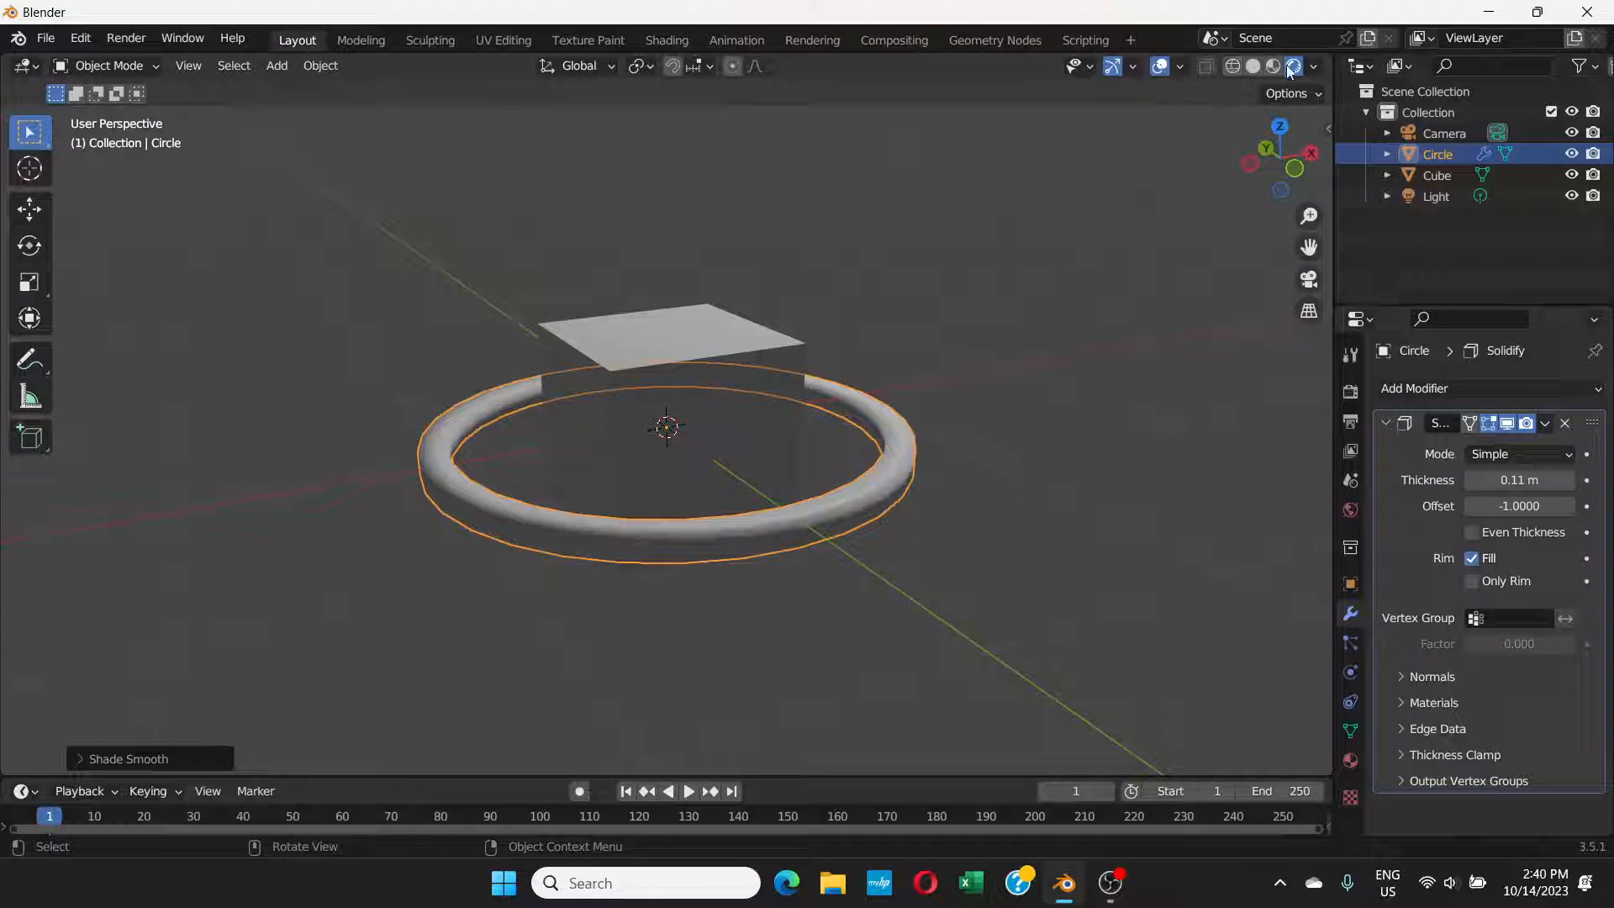
left_click(1351, 734)
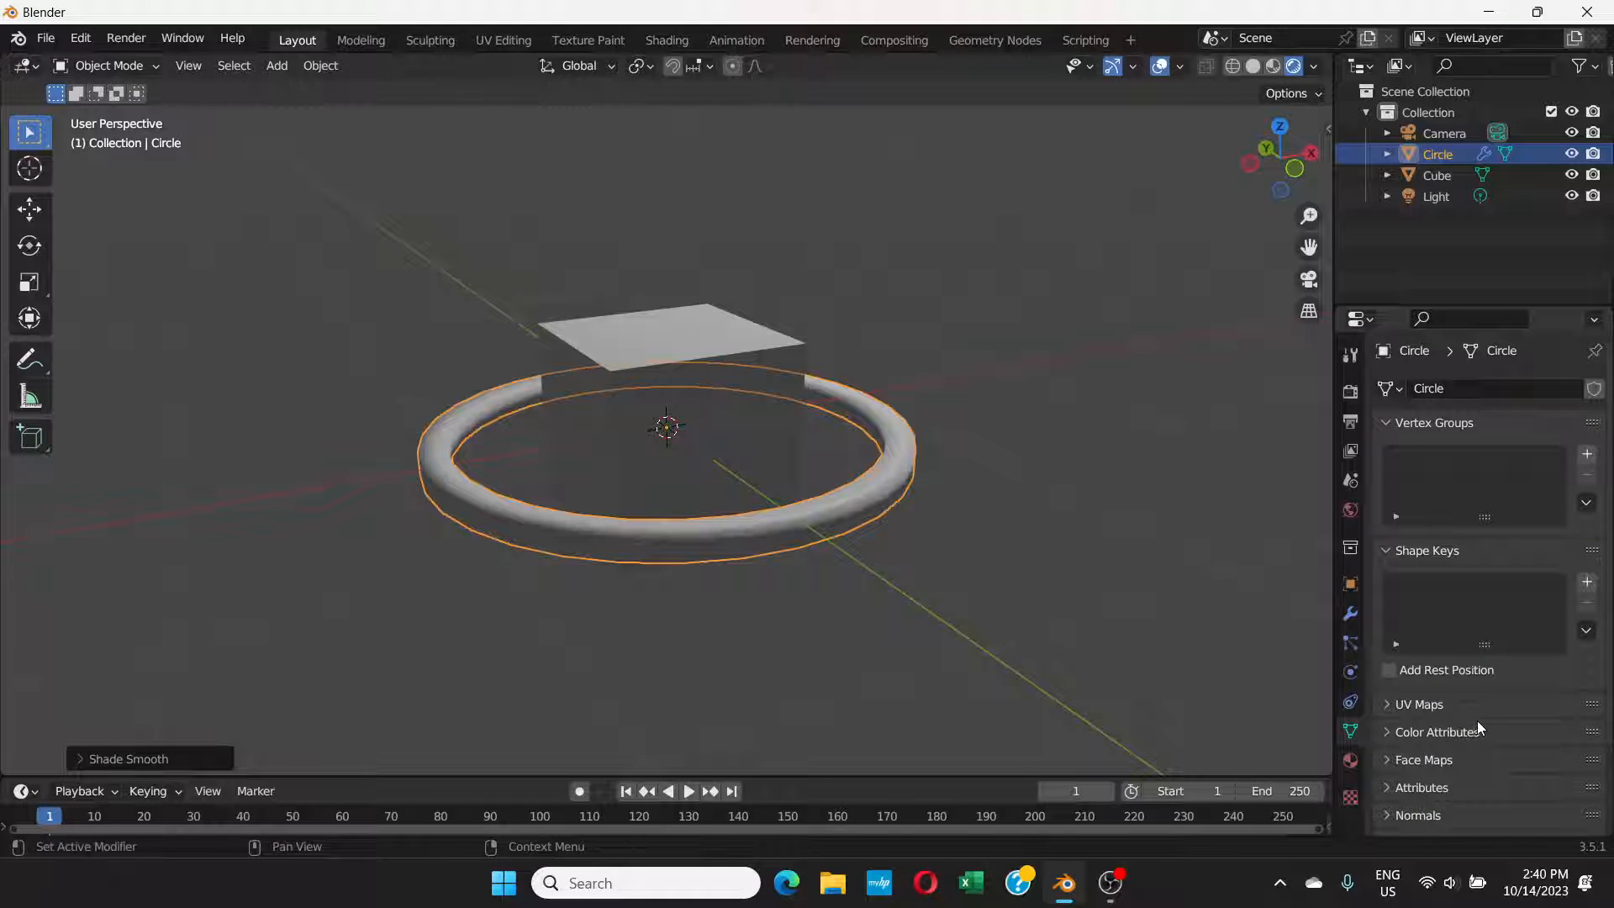
scroll(1472, 720, "down", 3)
left_click(1387, 715)
scroll(1398, 708, "down", 1)
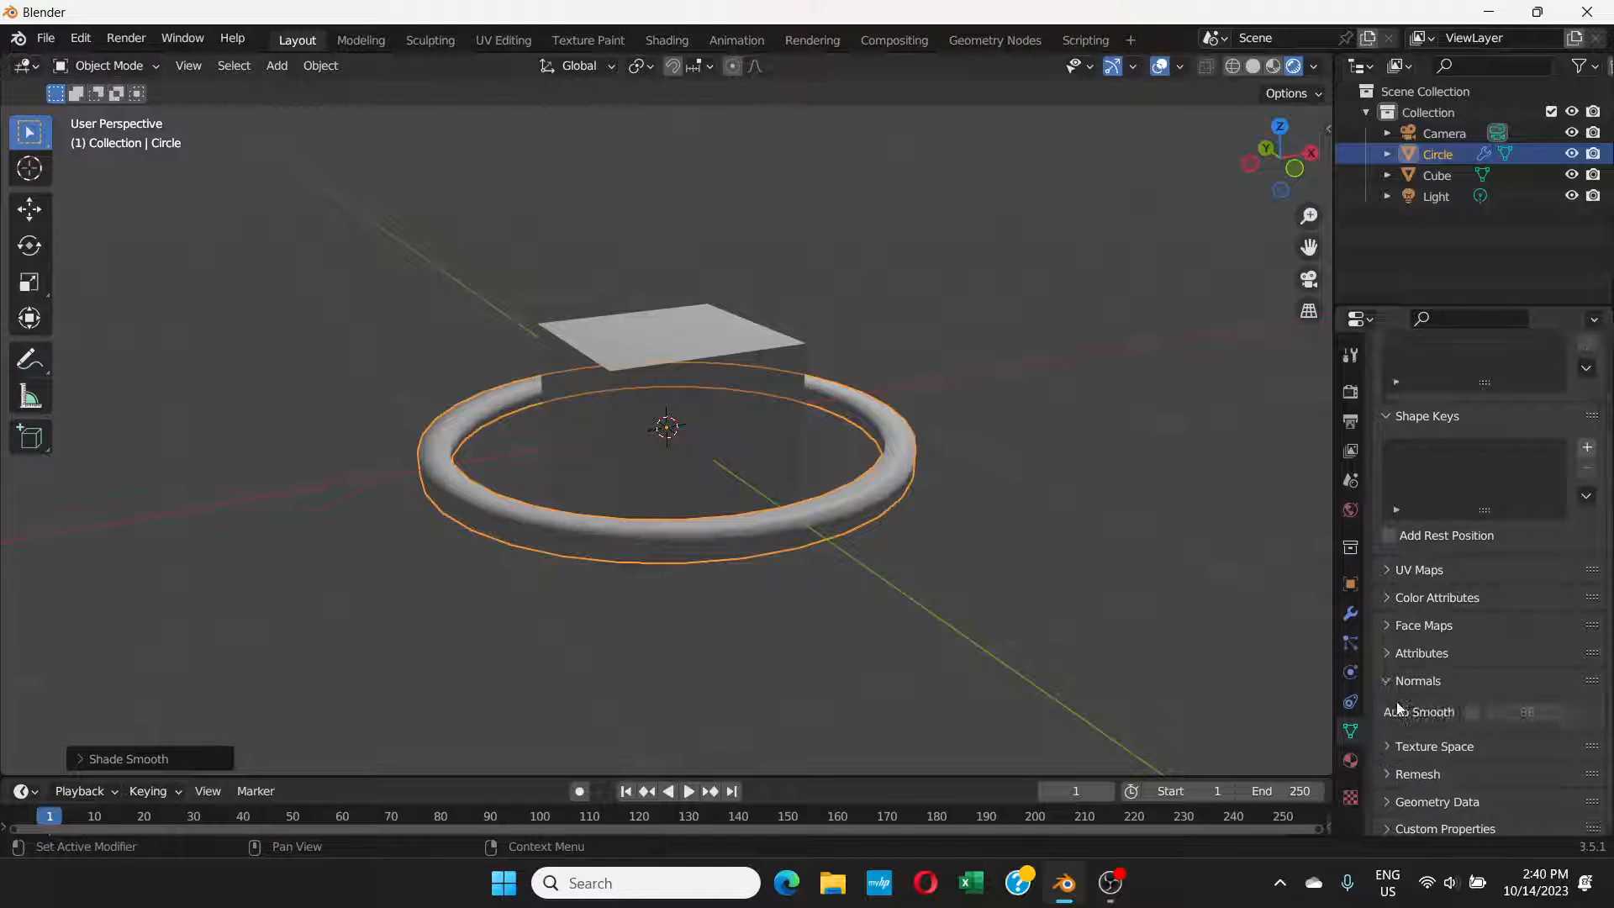
left_click(1470, 713)
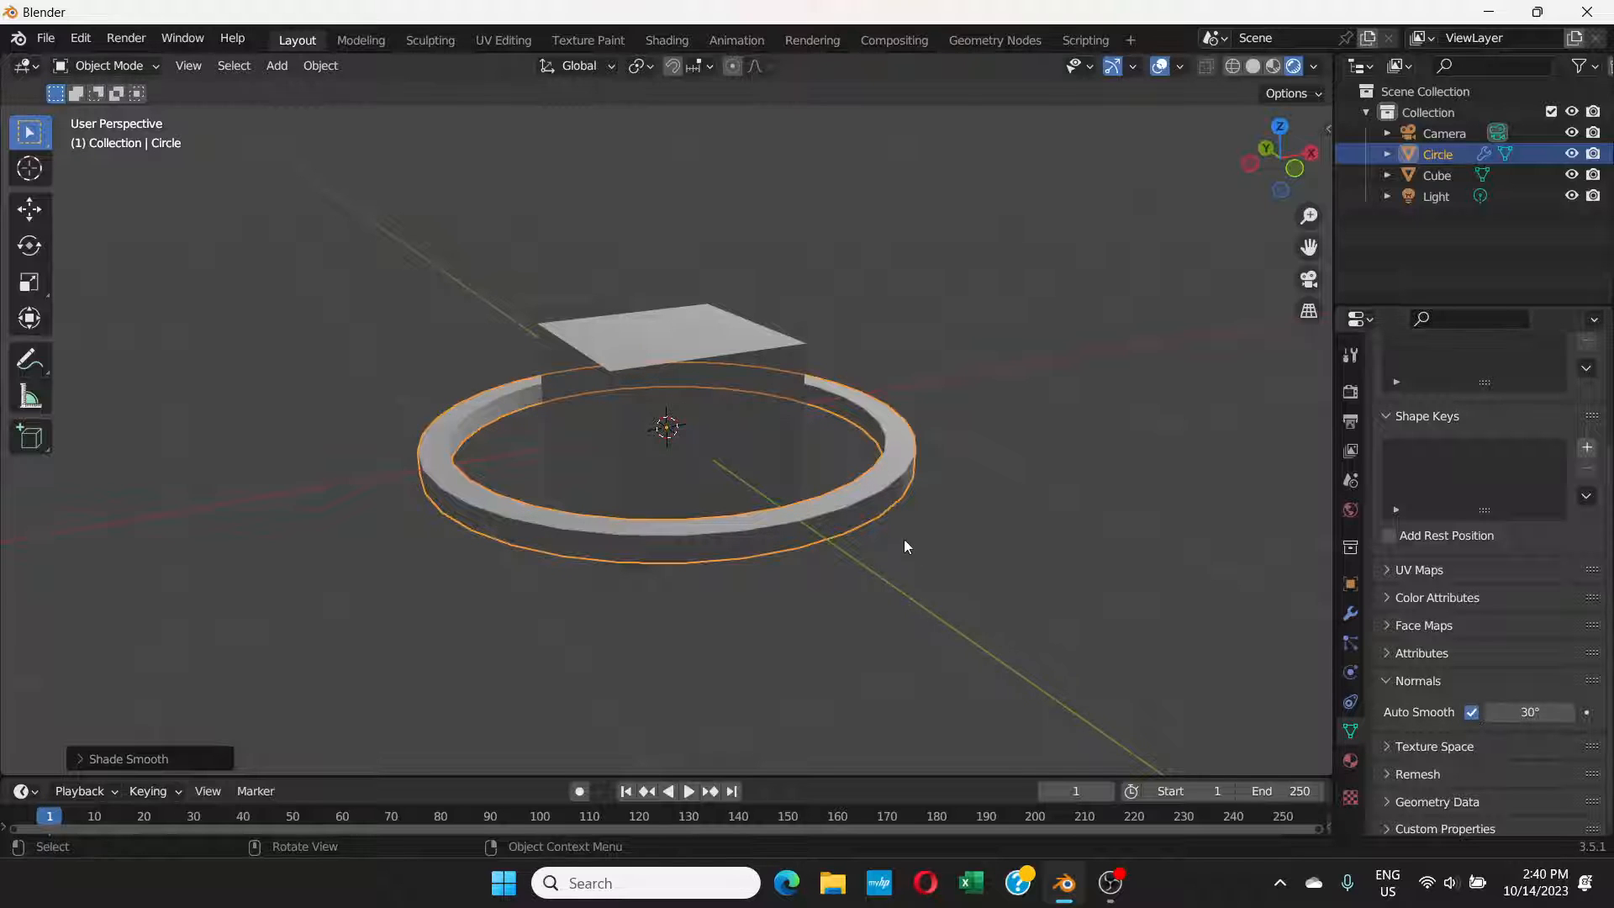
mouse_move(904, 538)
middle_mouse_down()
mouse_move(906, 479)
mouse_move(963, 504)
mouse_move(957, 527)
middle_mouse_up()
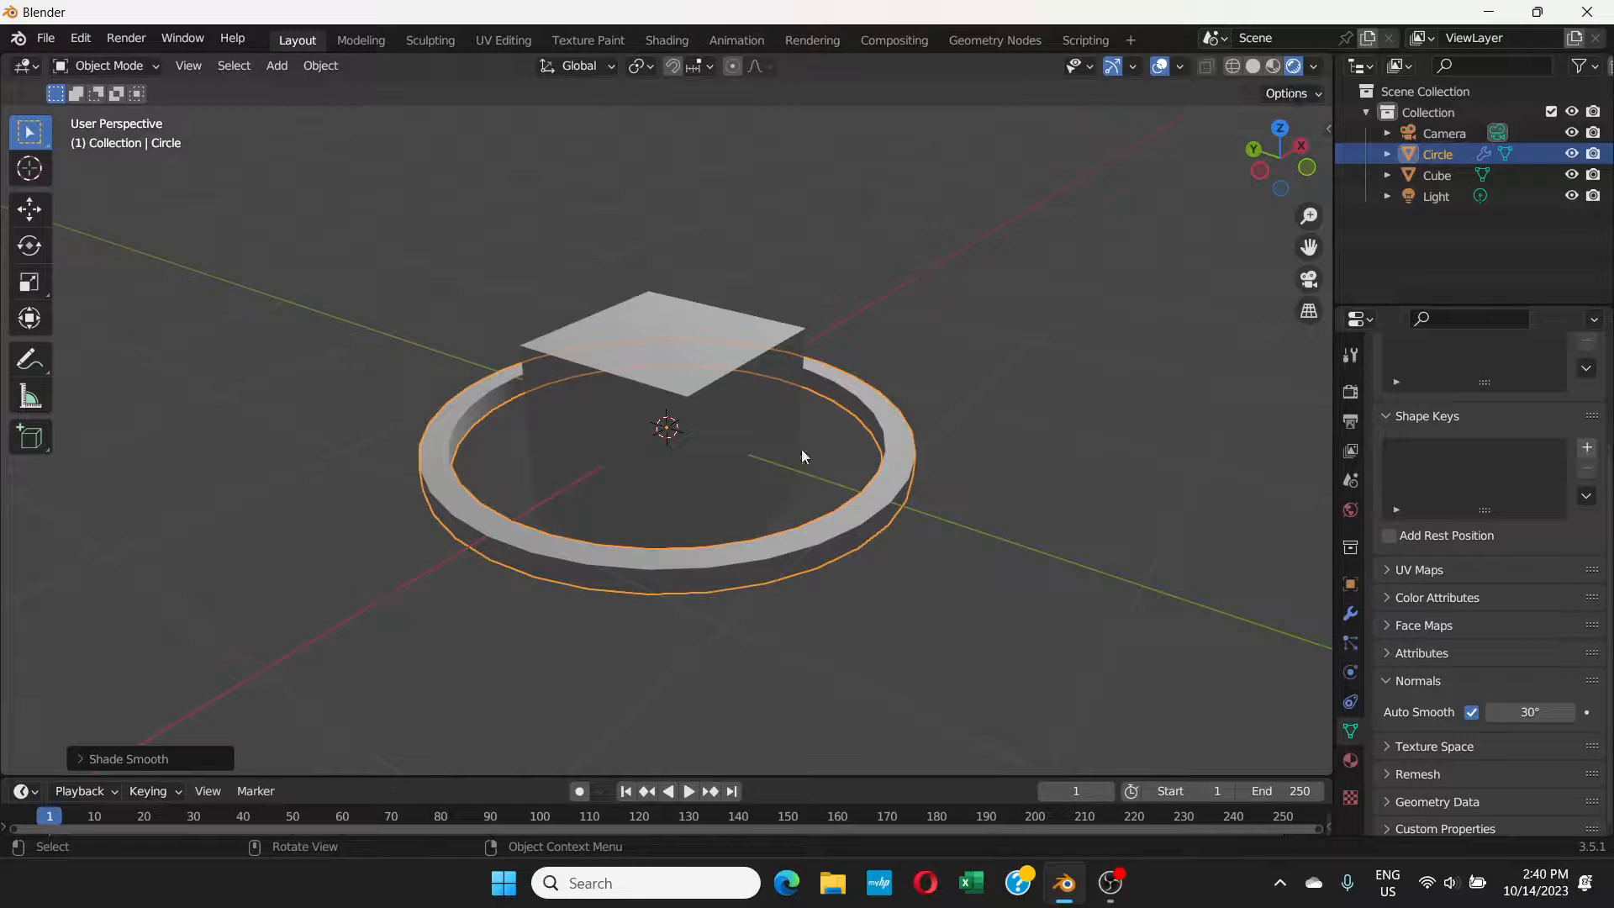
Step: Give the cube's material a green emission colour with hue 0.370 and saturation 0.977, and set its emission strength to 3
left_click(717, 395)
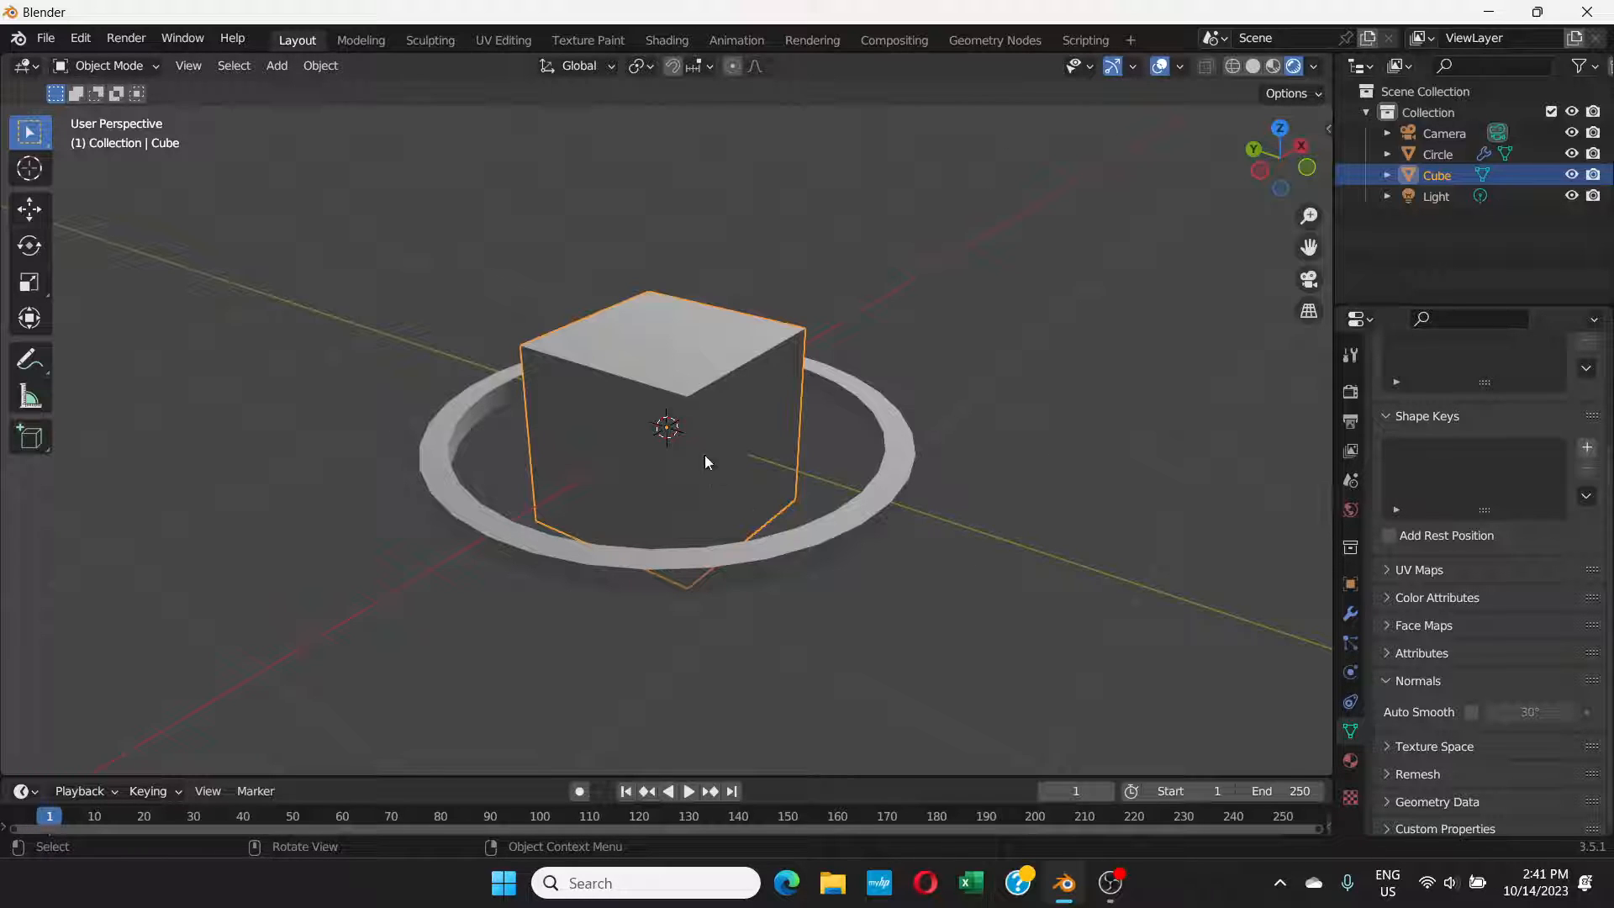
left_click(1272, 67)
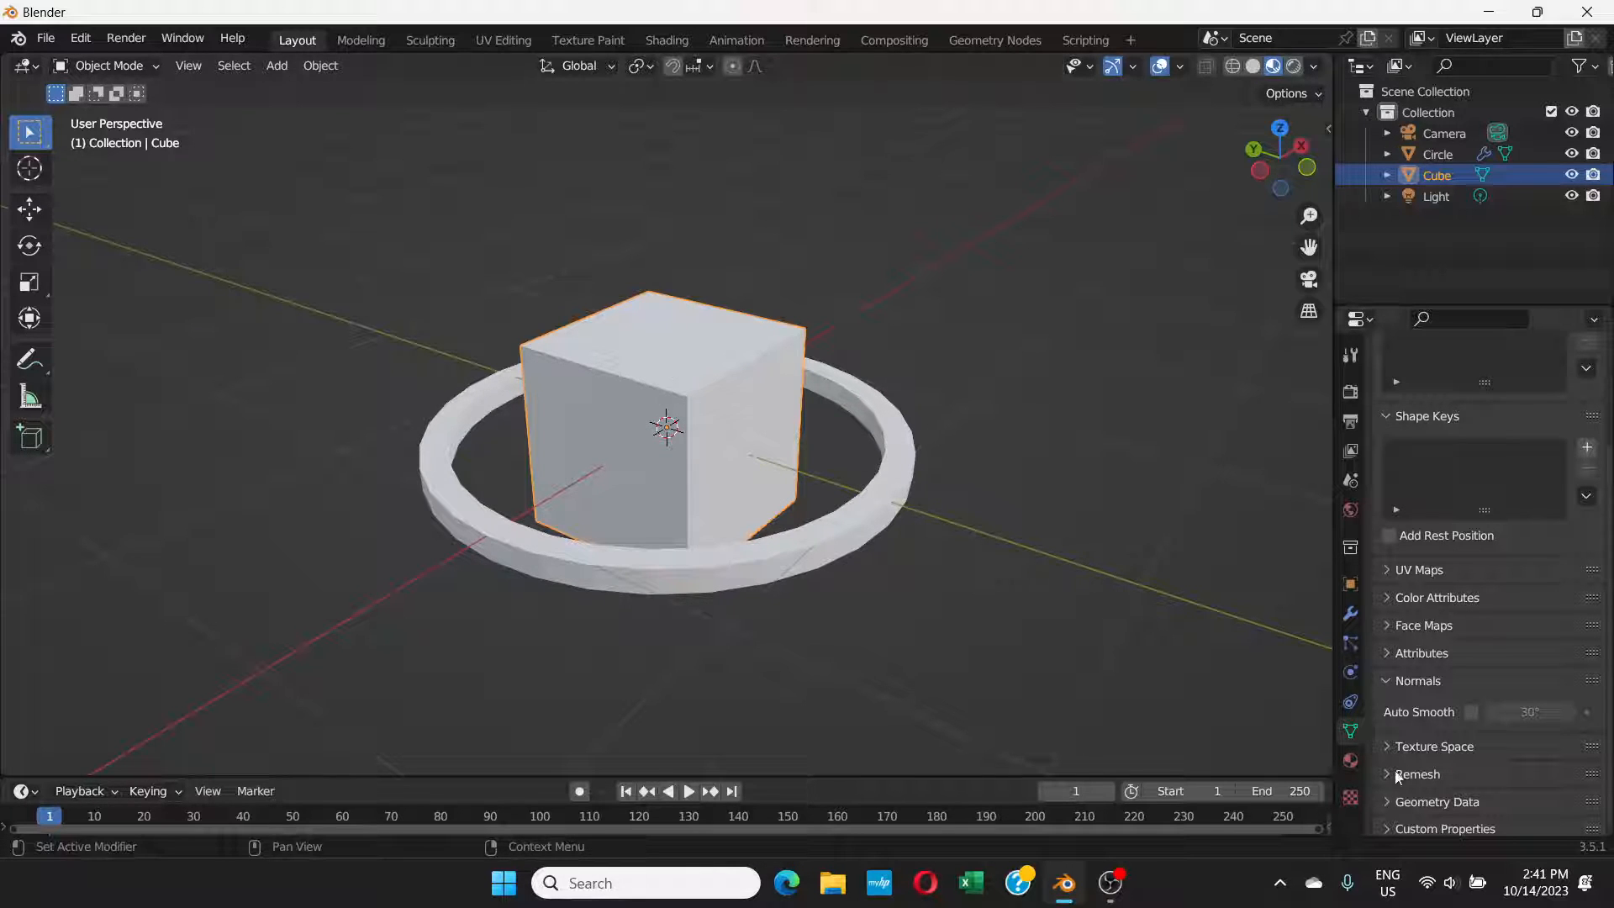
left_click(1350, 760)
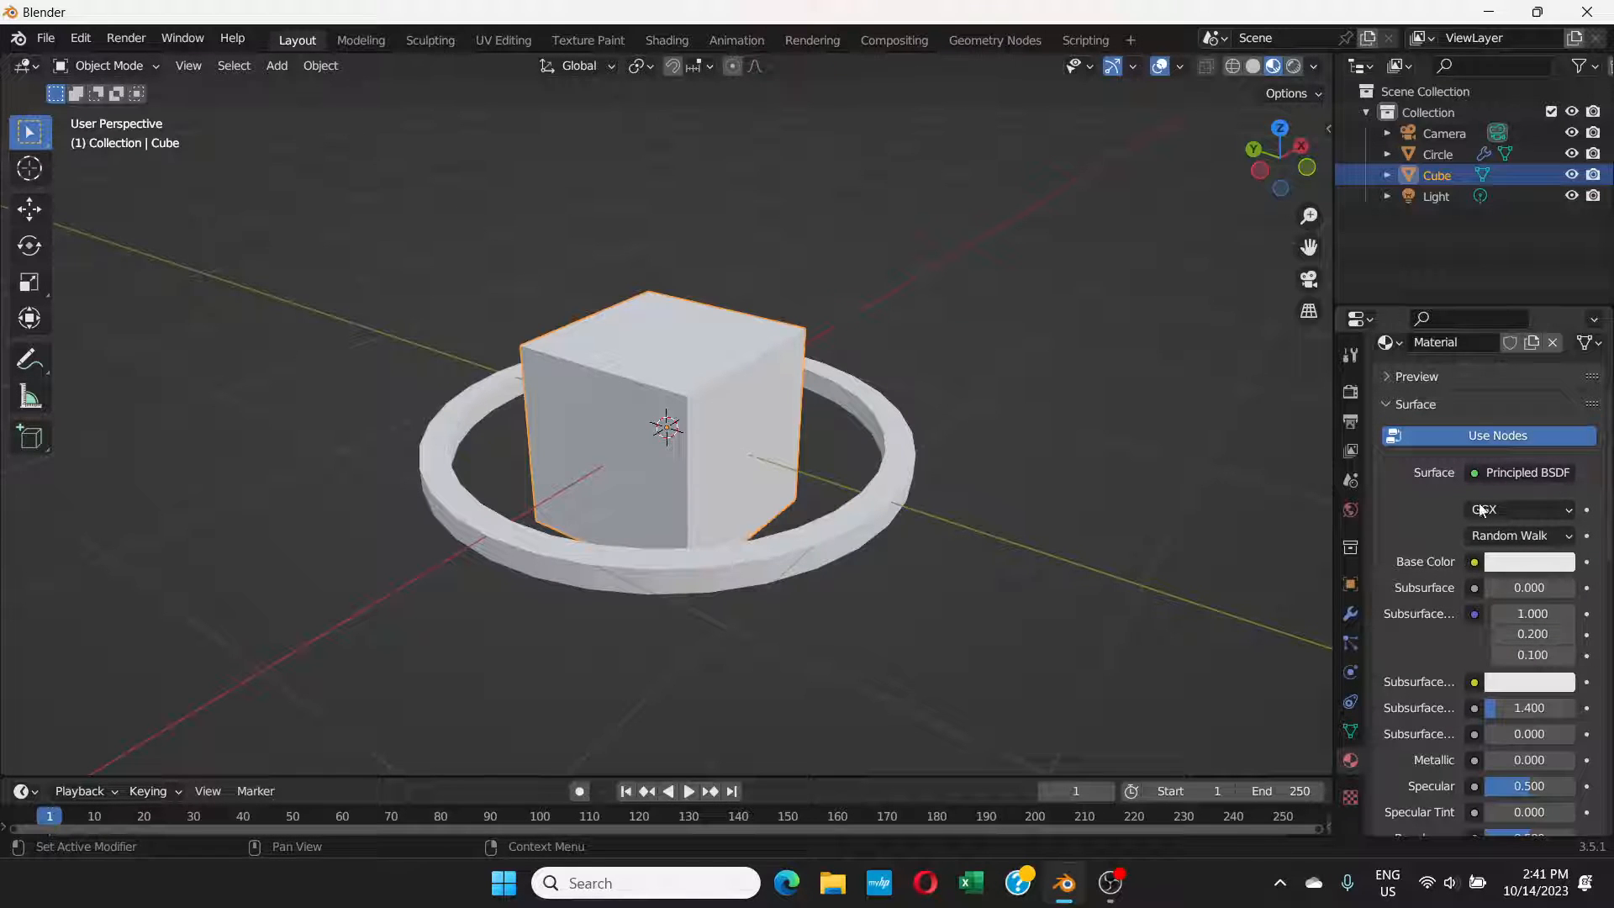
left_click_drag(1606, 406, 1607, 523)
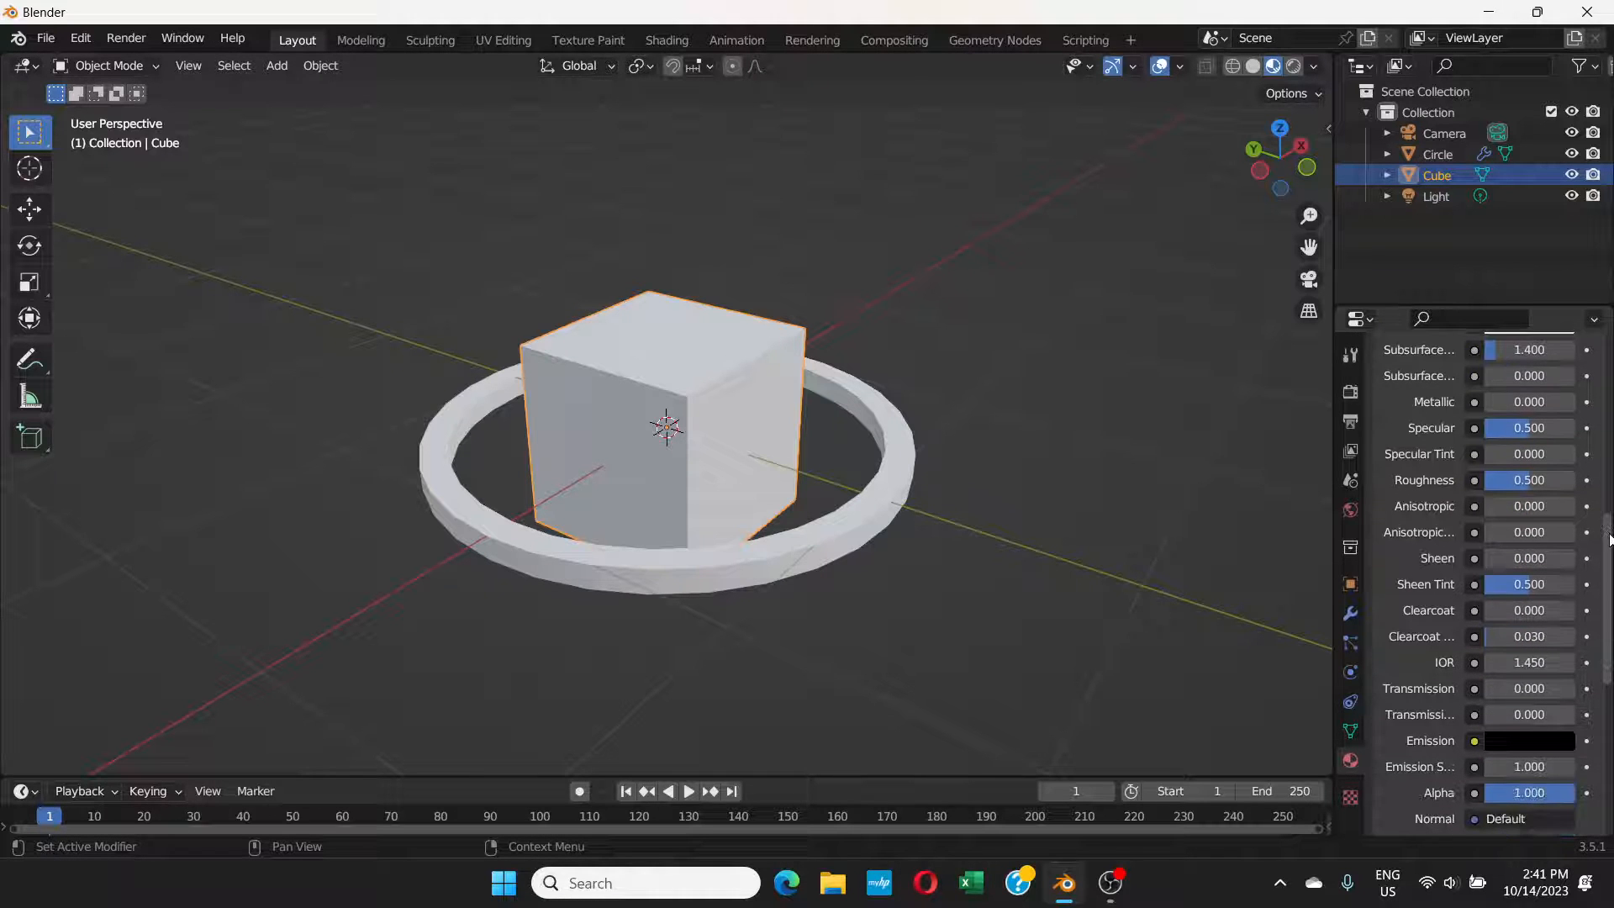
scroll(1449, 657, "down", 4)
left_click(1522, 640)
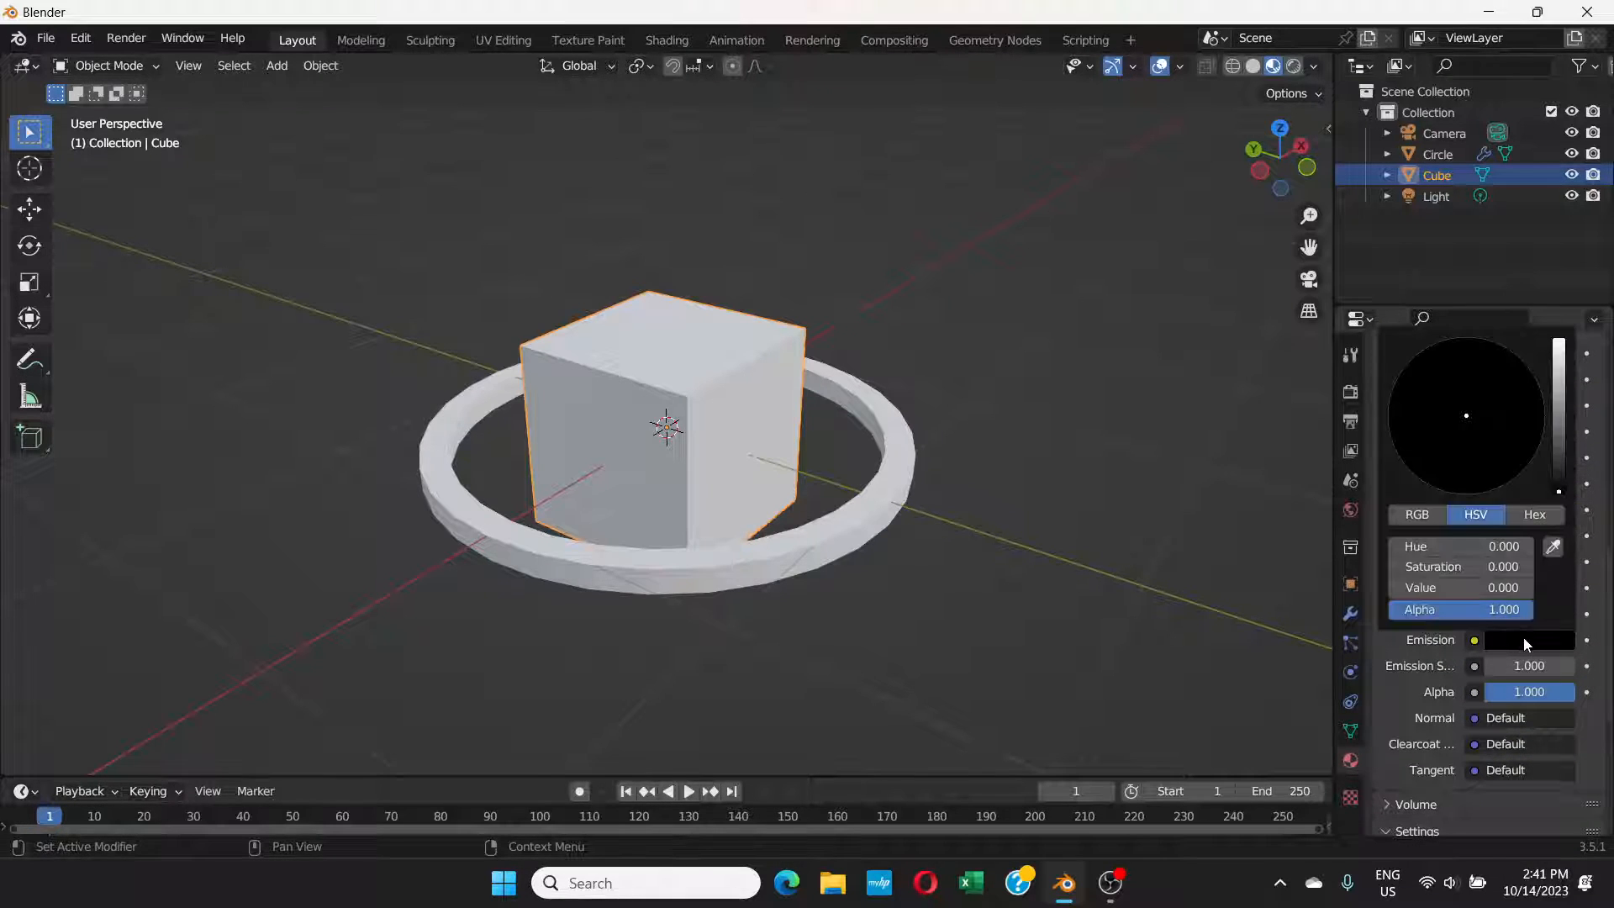
left_click_drag(1557, 403, 1558, 368)
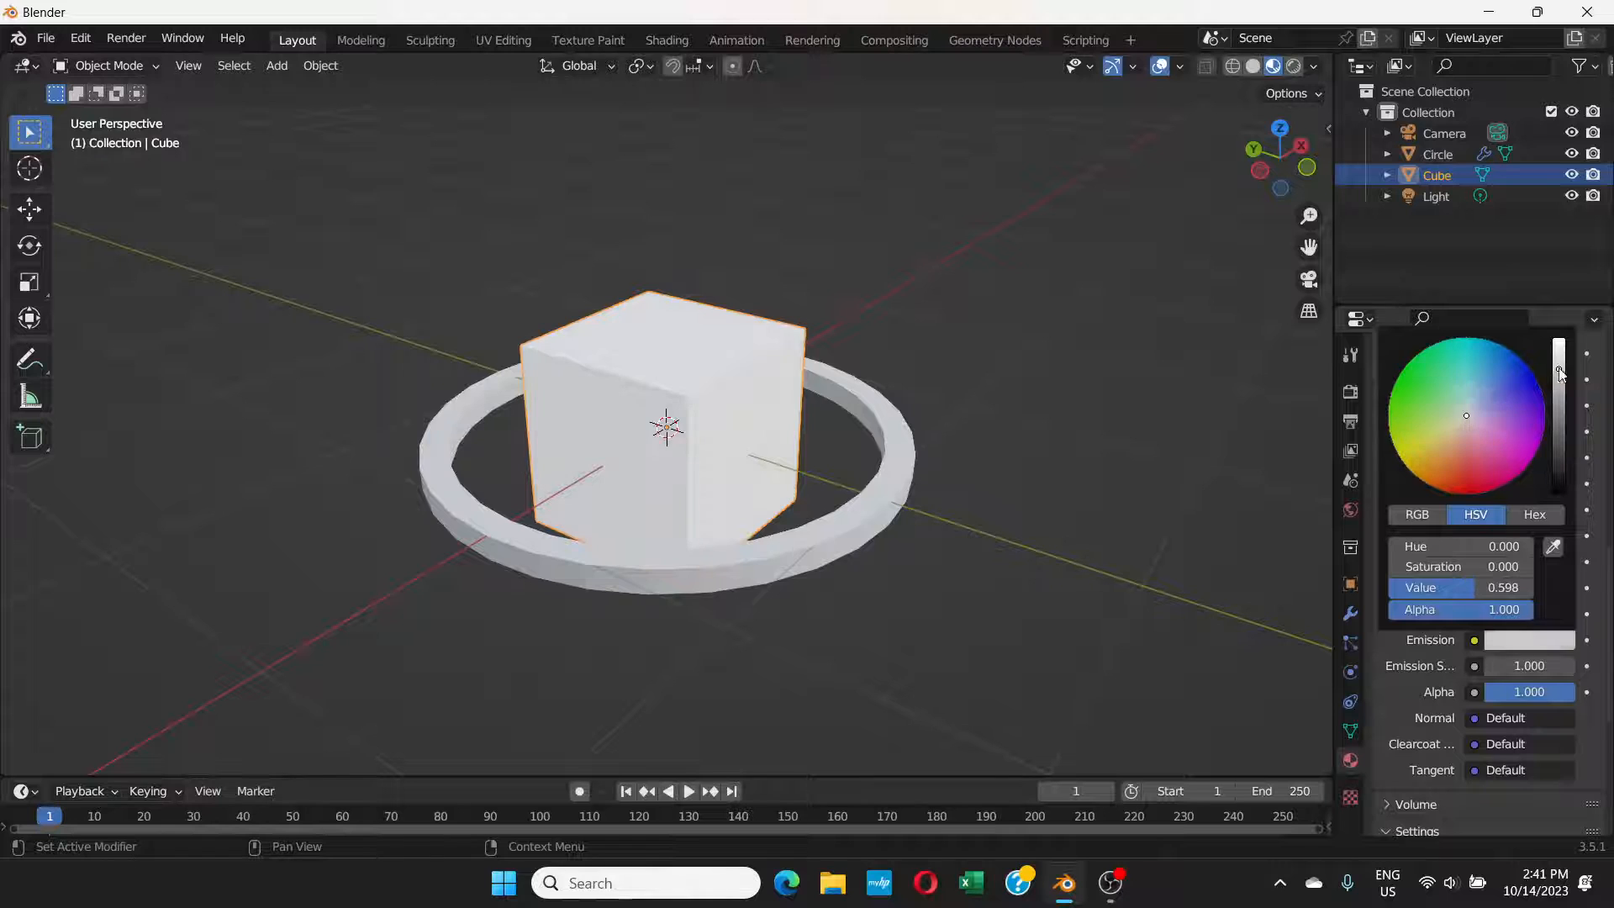
left_click(1437, 363)
left_click_drag(1440, 363, 1429, 359)
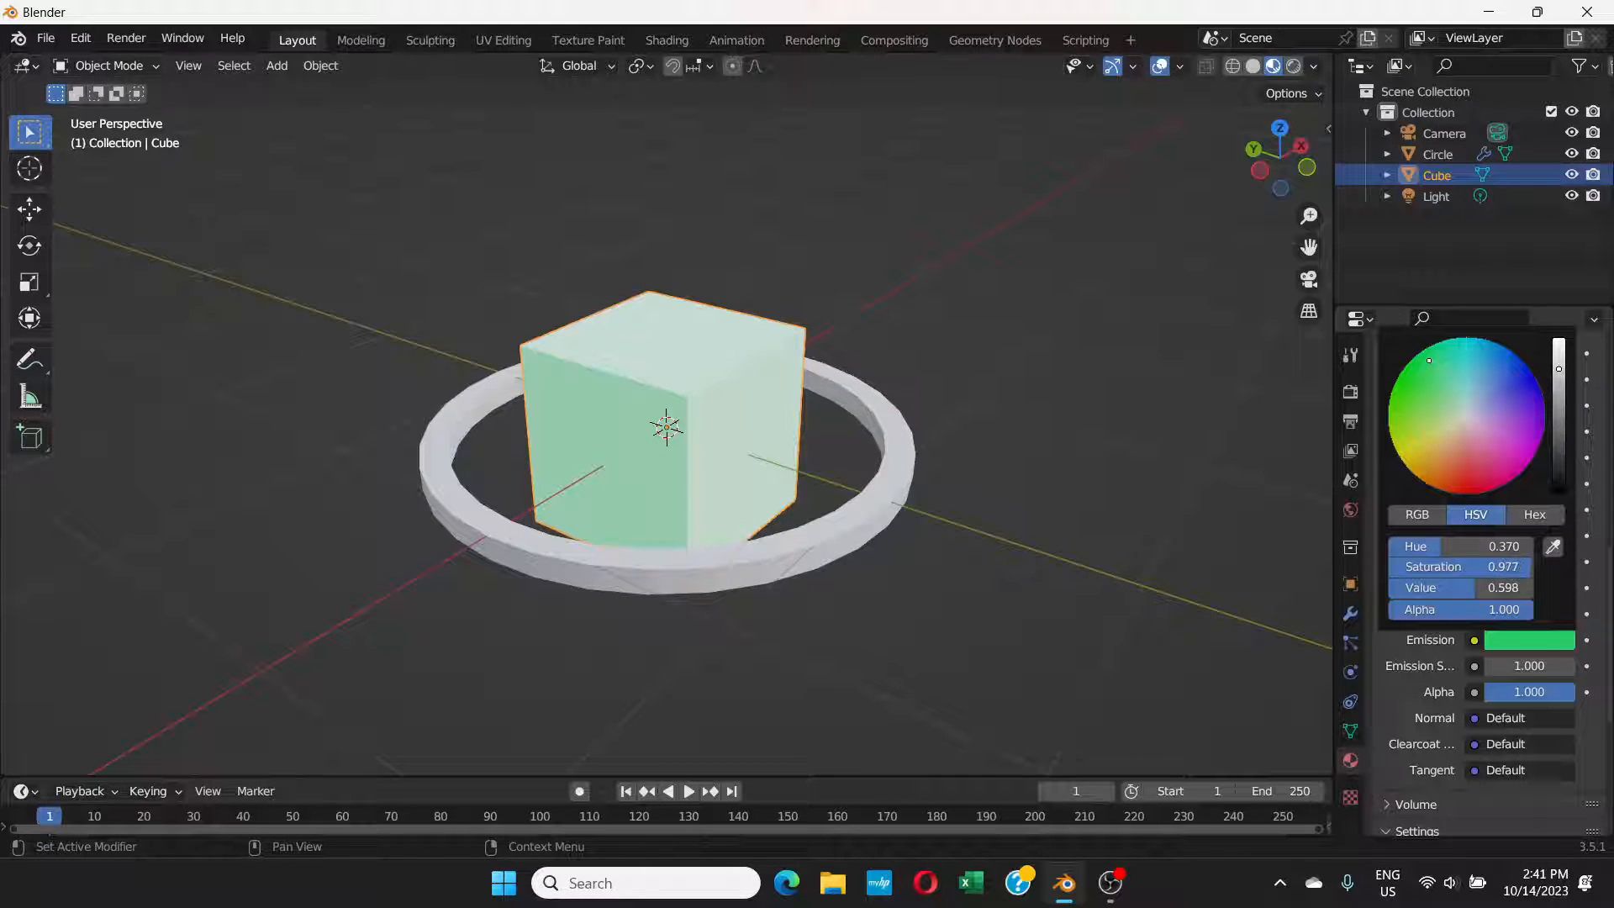
mouse_move(1558, 368)
left_mouse_down()
mouse_move(1558, 408)
mouse_move(1558, 379)
left_mouse_up()
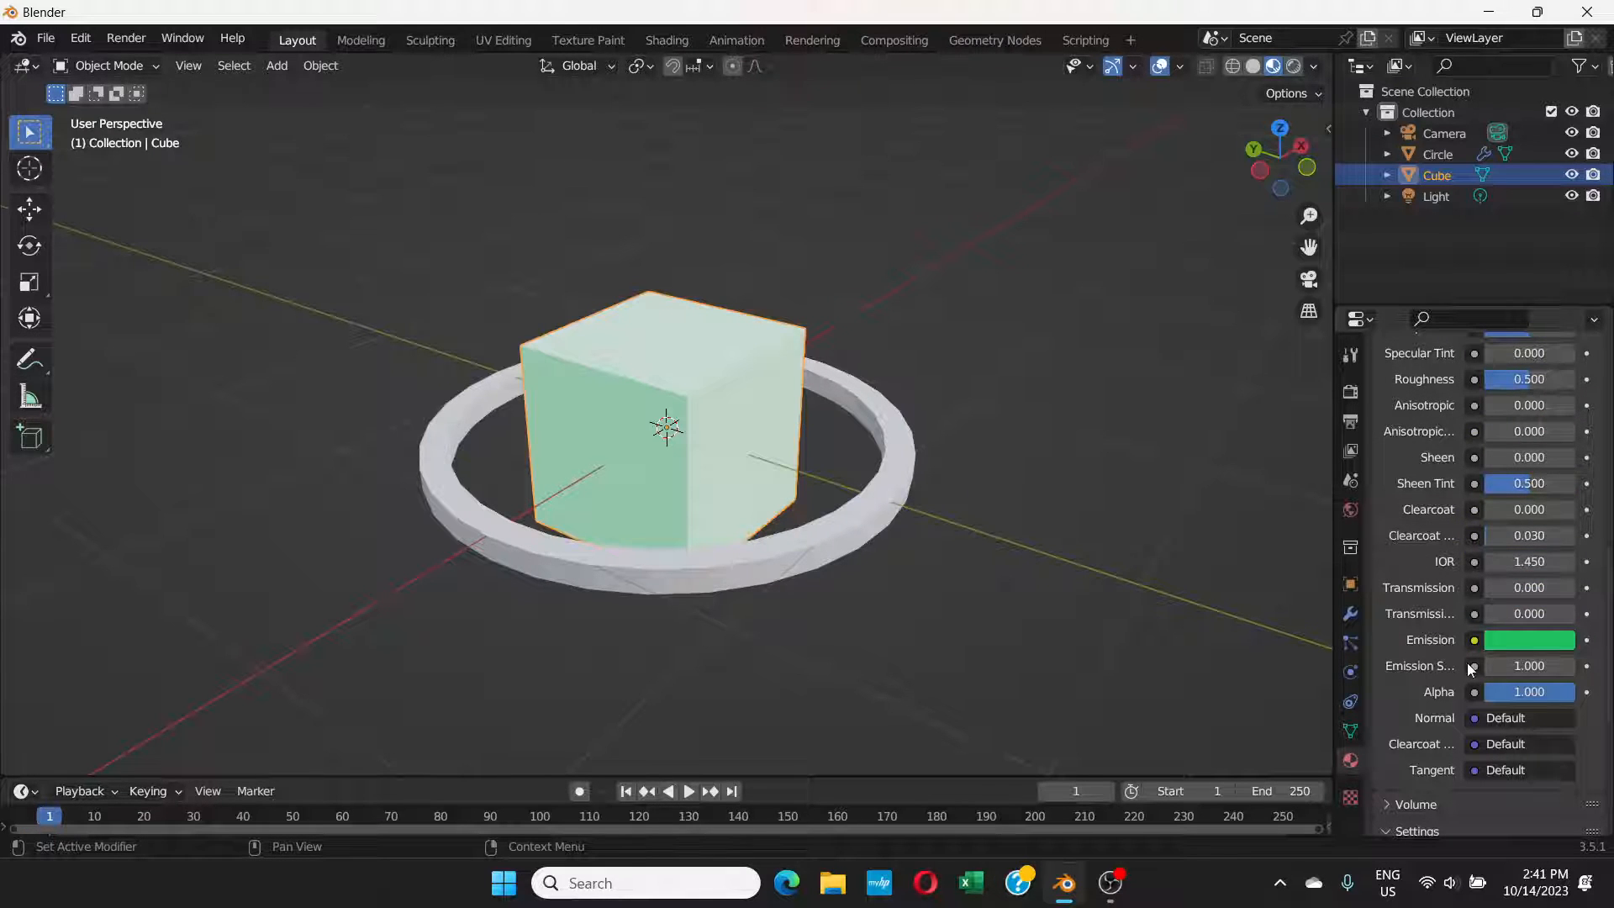
left_click_drag(1502, 665, 1536, 665)
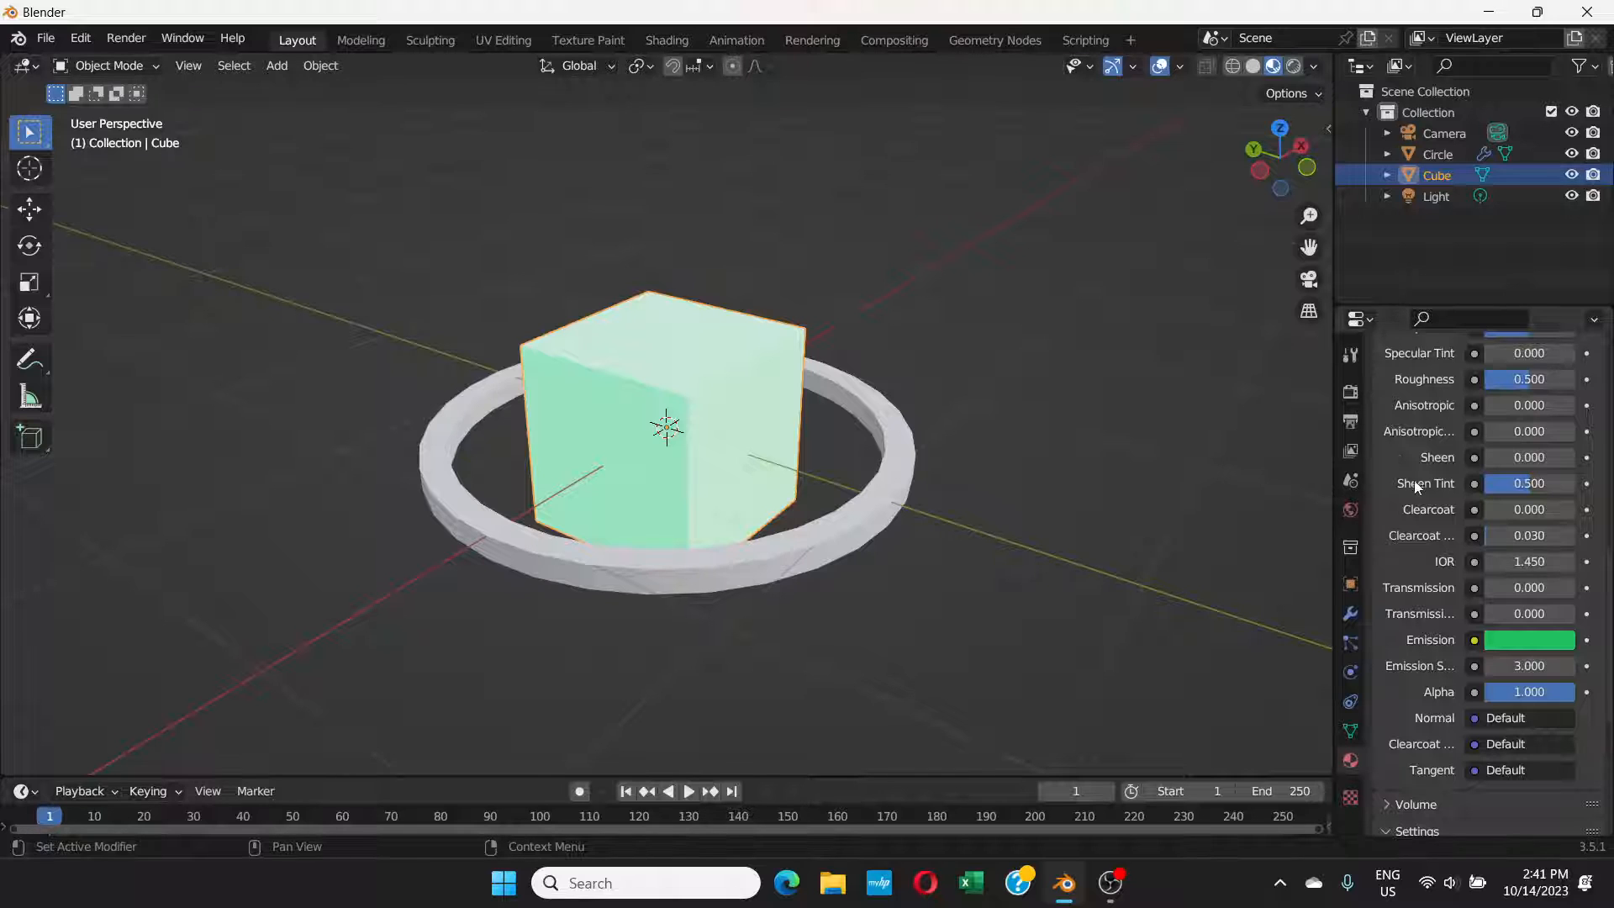
Step: Enable Bloom in the render settings, with the viewport in rendered shading and the cube deselected
left_click(1350, 392)
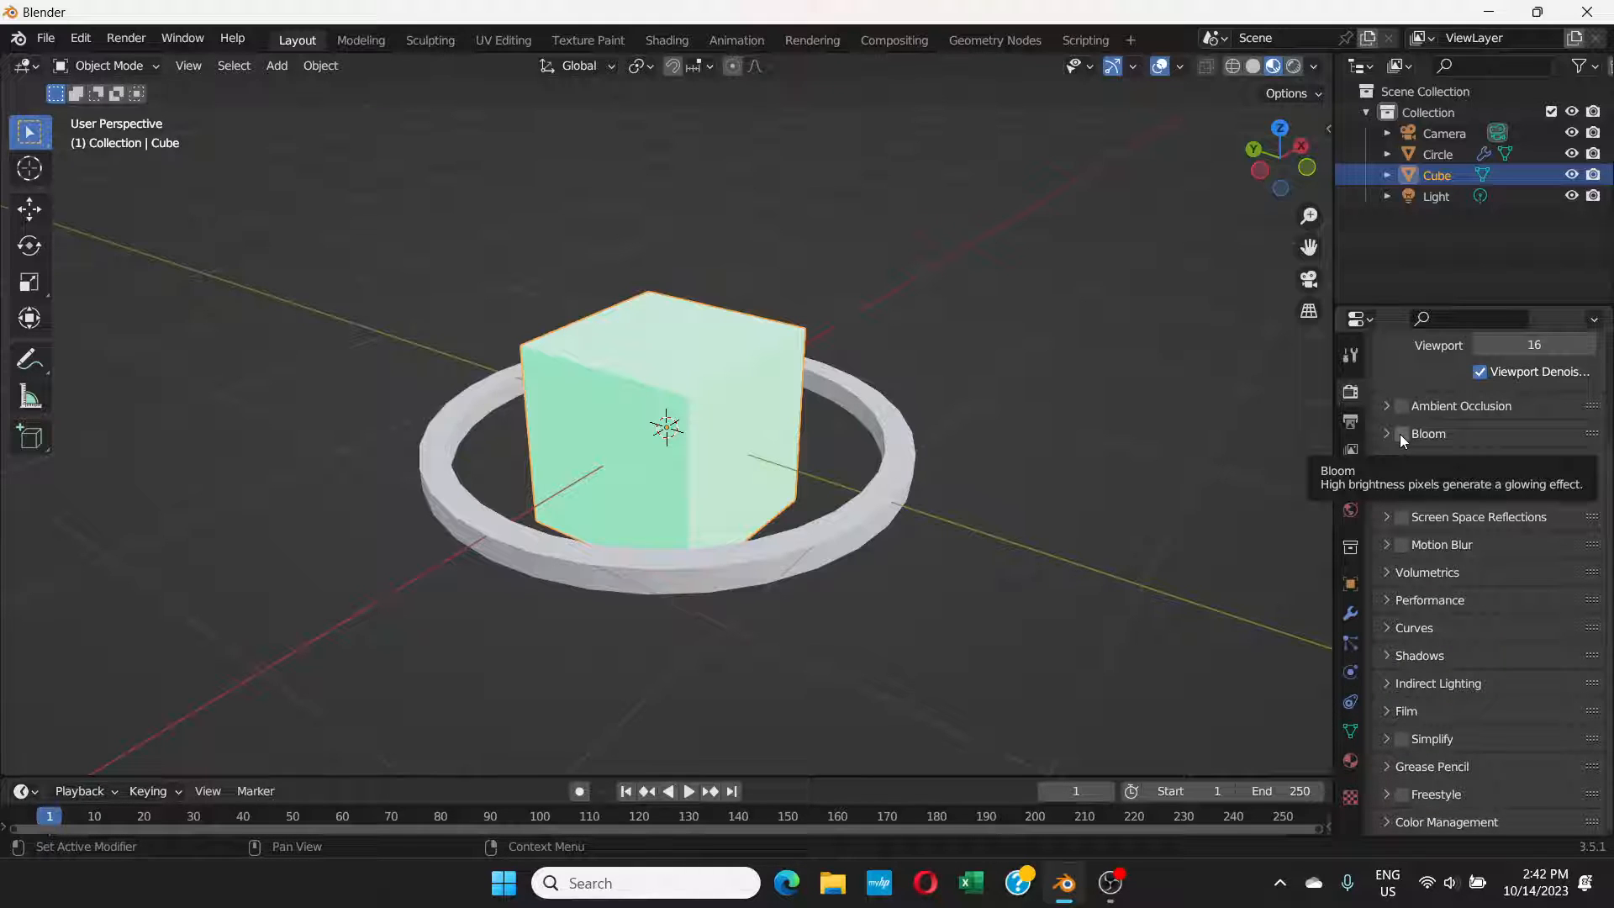
left_click(1295, 68)
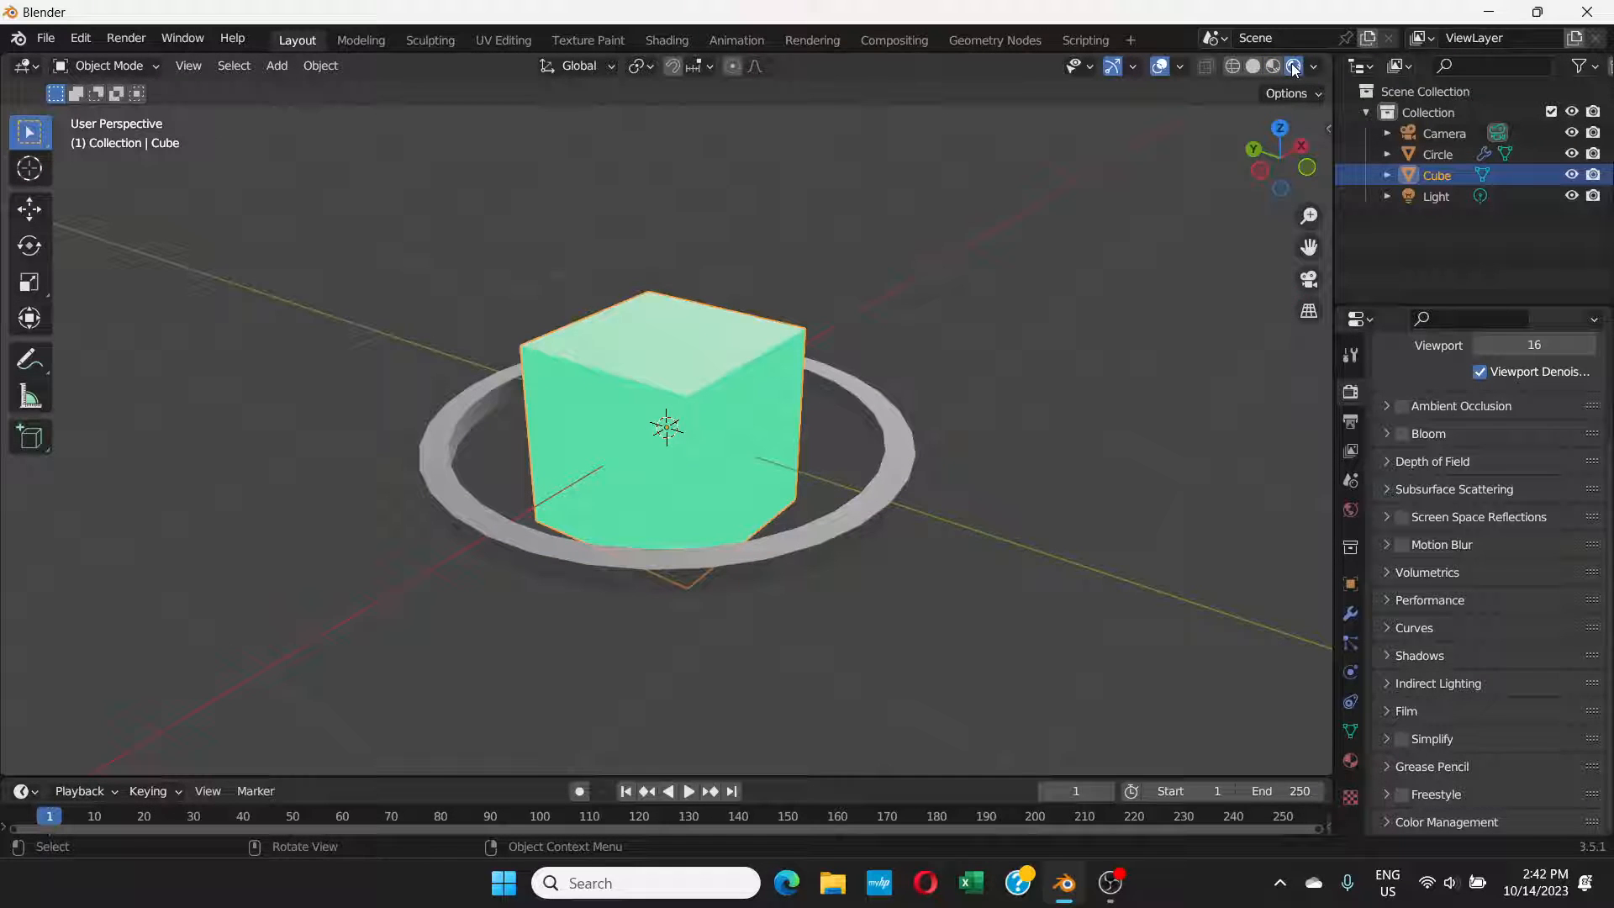
left_click(1402, 433)
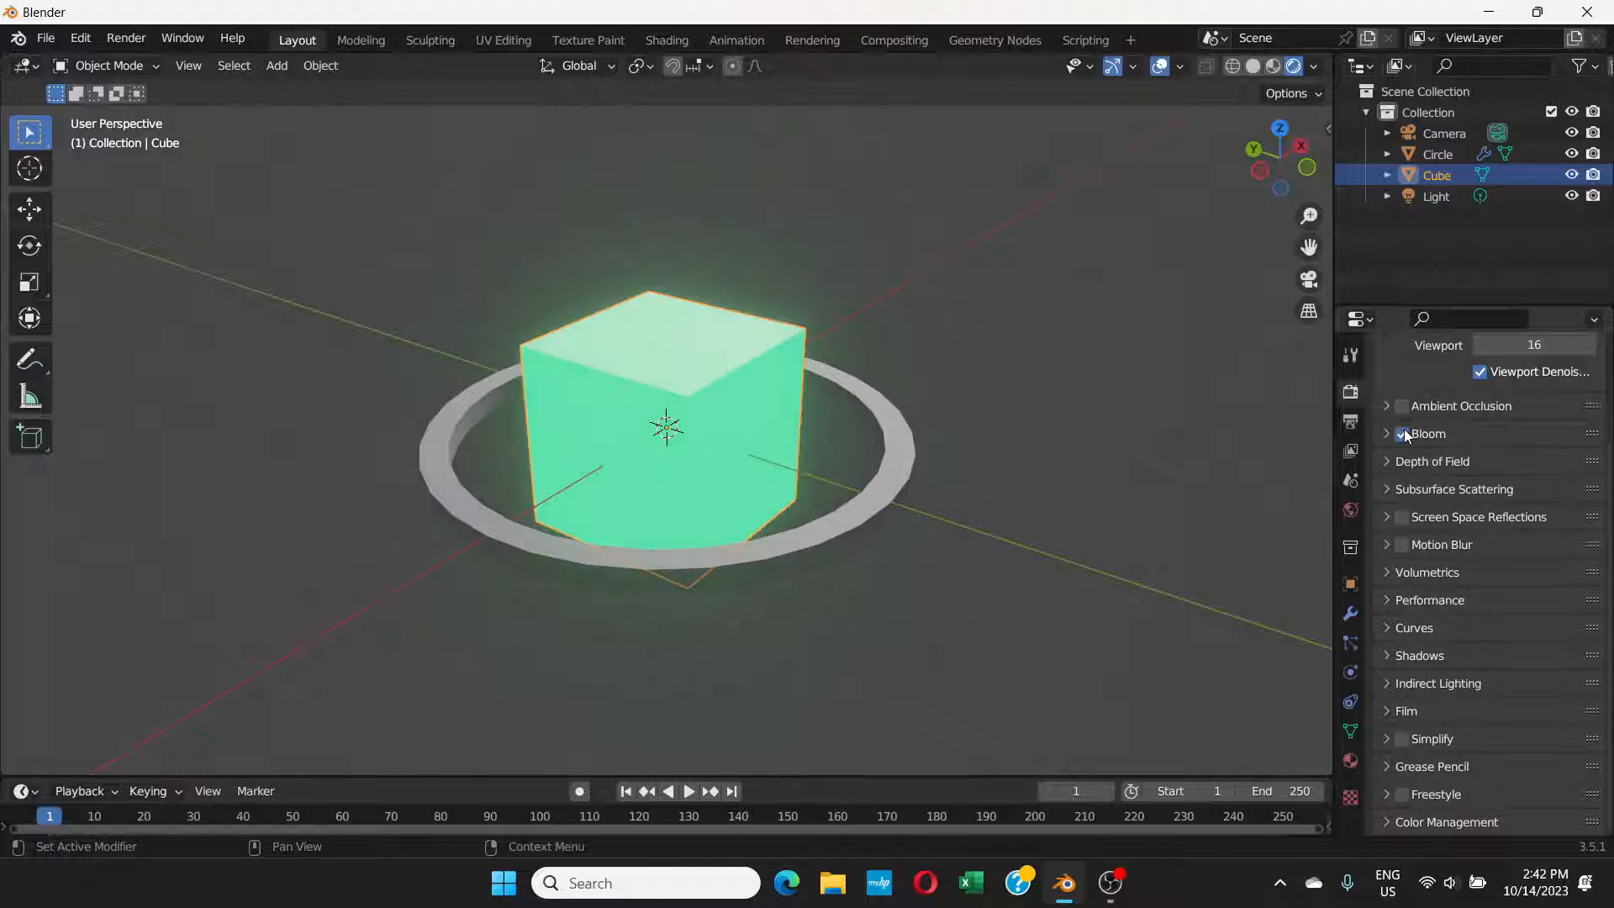
left_click(995, 486)
mouse_move(855, 460)
middle_mouse_down()
mouse_move(828, 526)
mouse_move(841, 457)
middle_mouse_up()
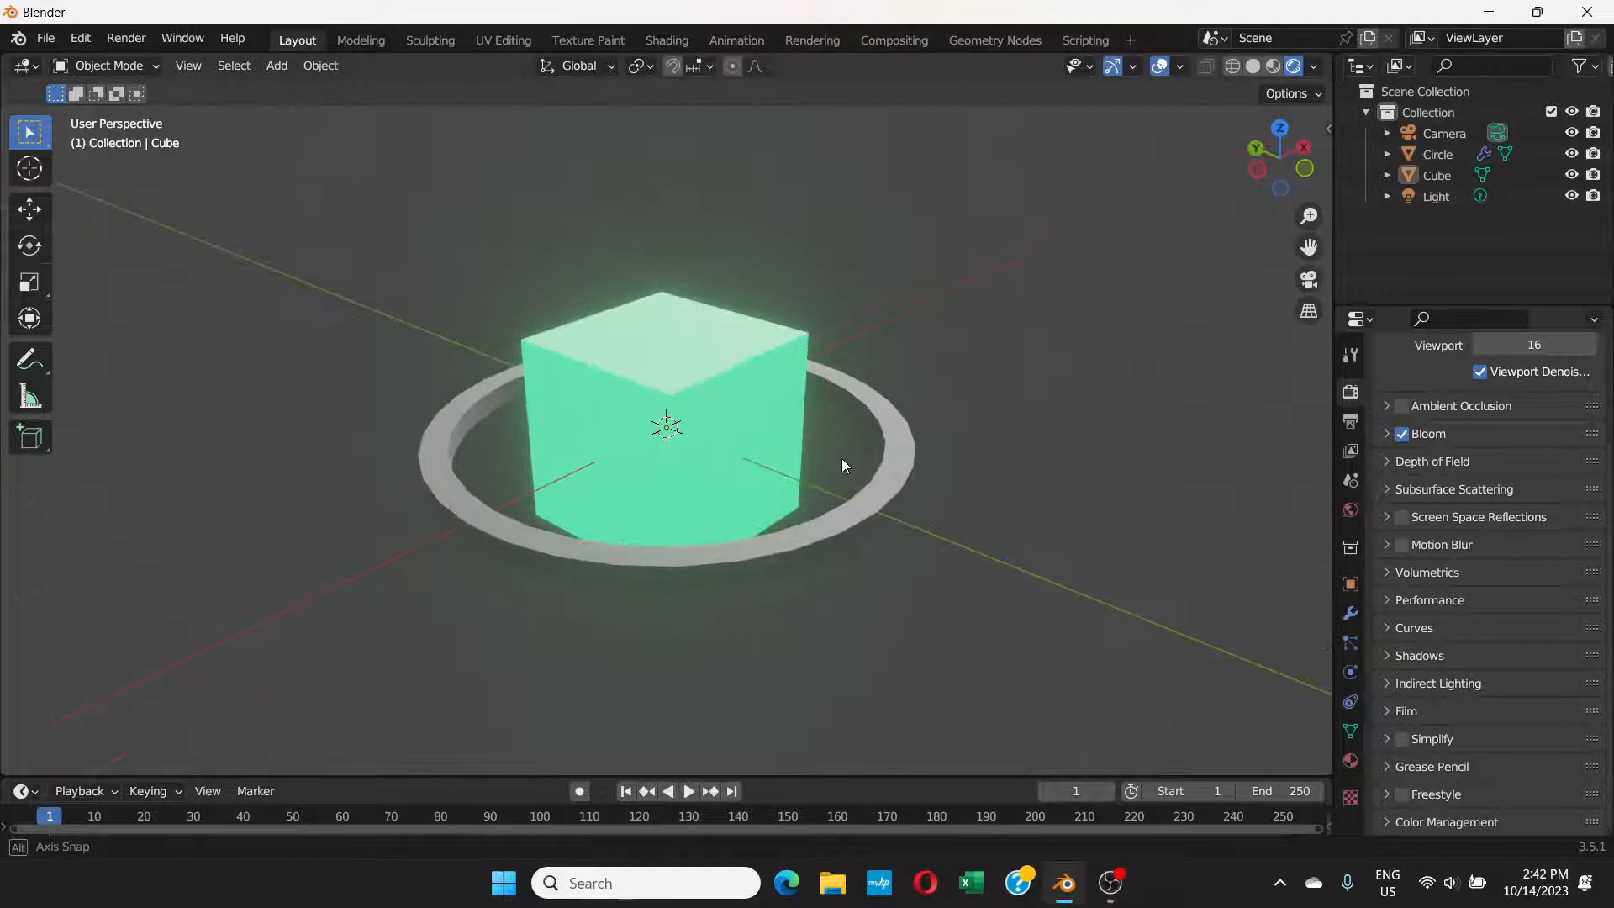
Step: Raise the cube material's emission strength to 5.1 and deselect the cube
left_click(734, 384)
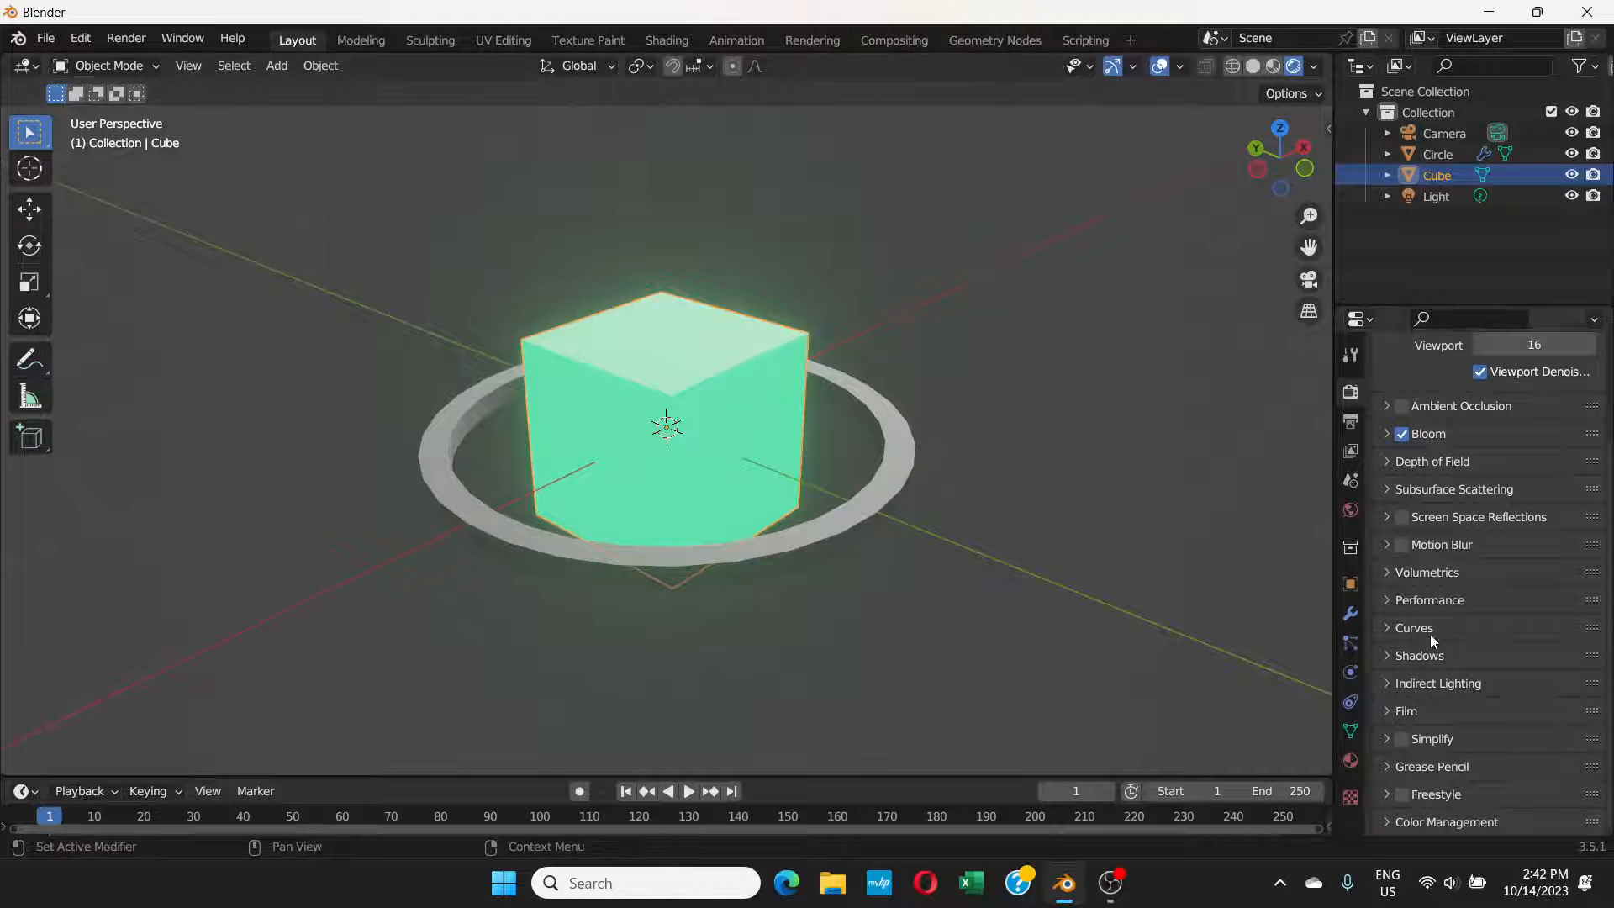
left_click(1351, 760)
scroll(1469, 681, "down", 15)
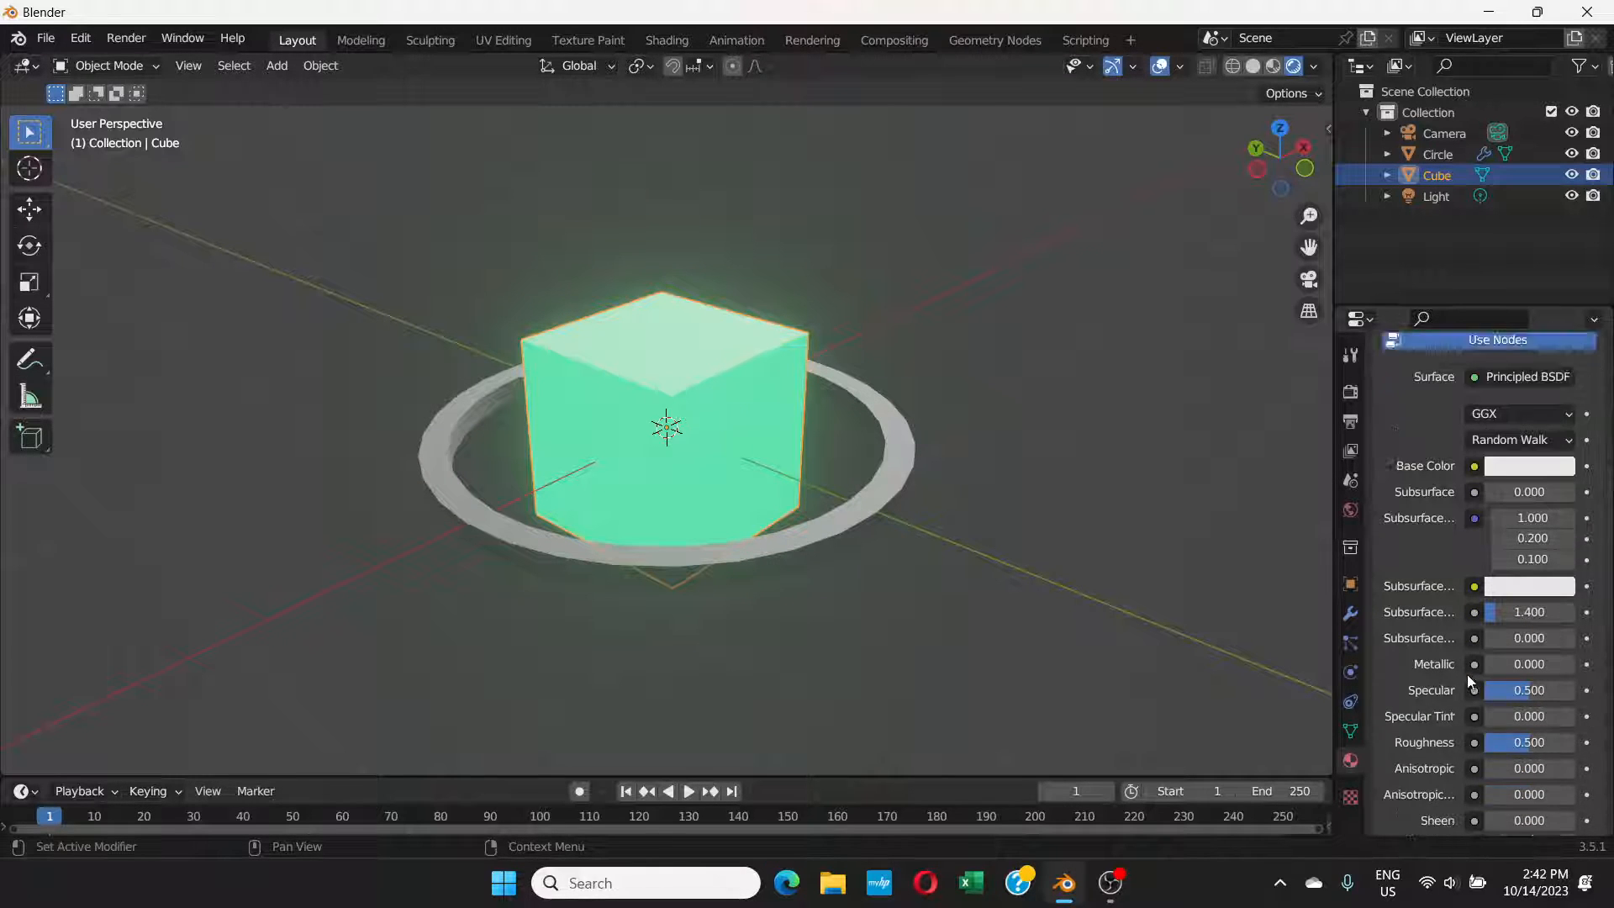
scroll(1469, 680, "up", 5)
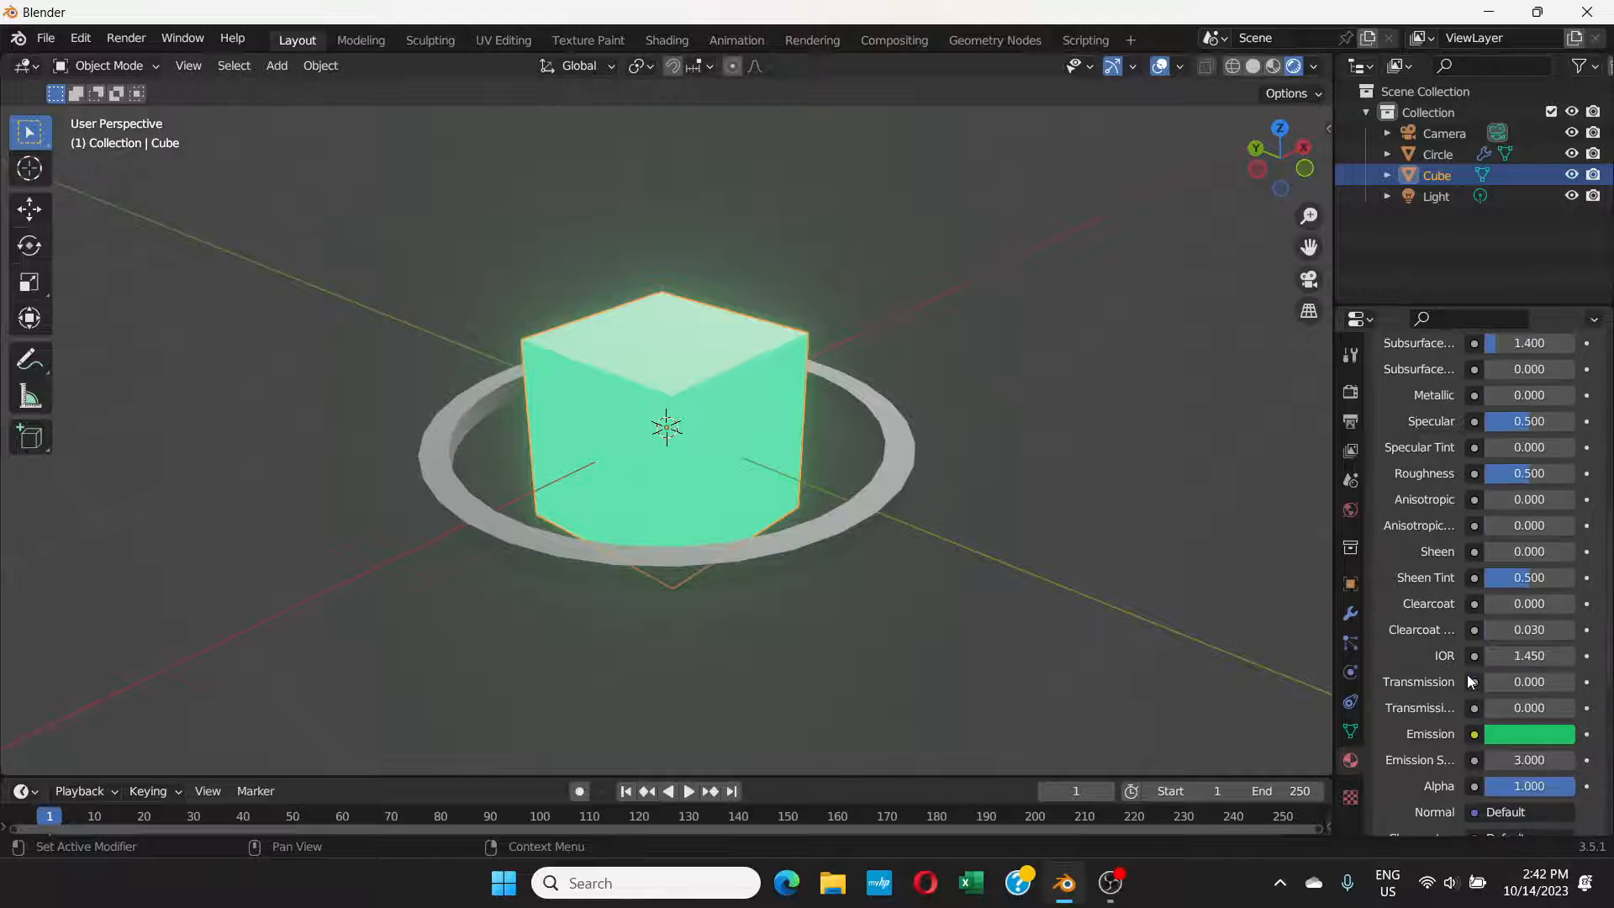
scroll(1469, 676, "down", 3)
left_click_drag(1495, 659, 1575, 659)
left_click(1177, 403)
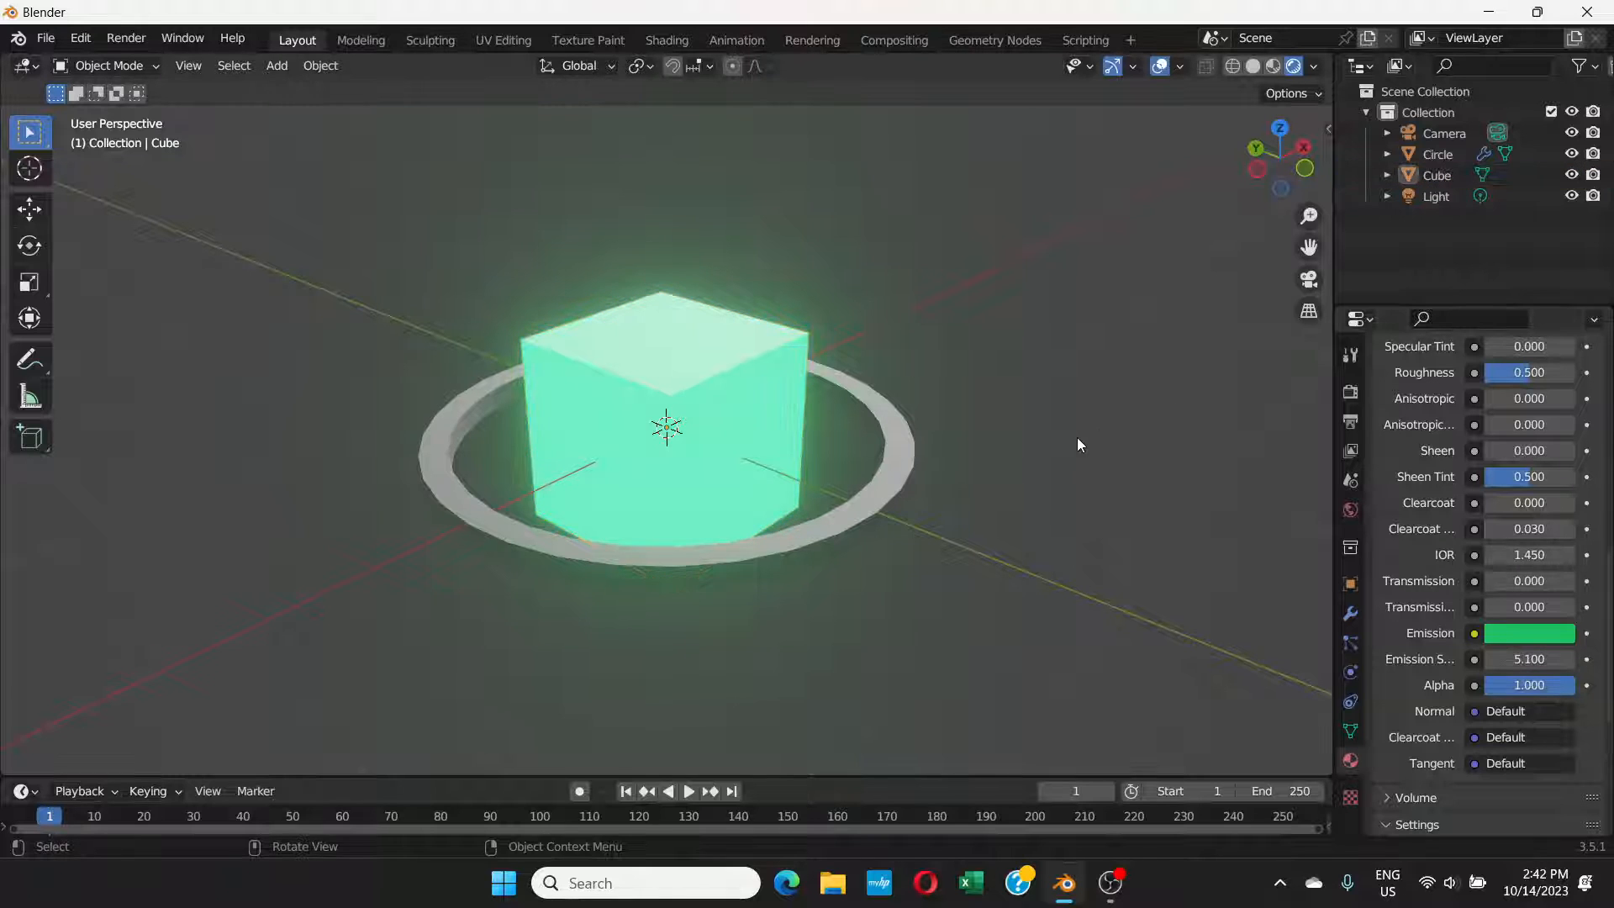
middle_click_drag(1076, 437, 1125, 514)
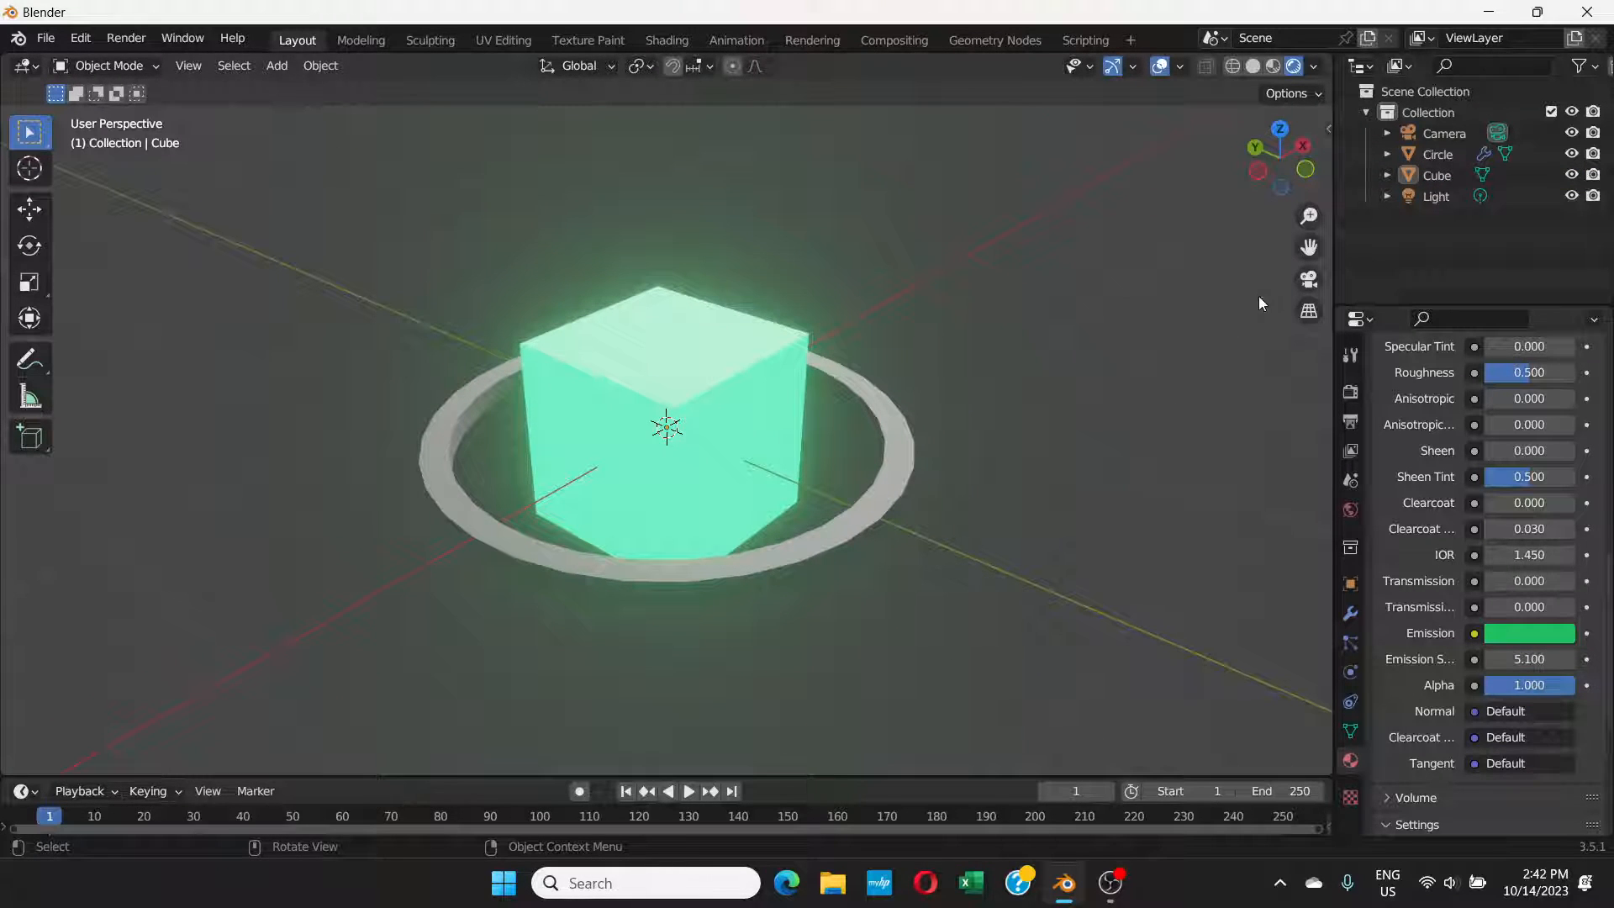
Step: Give the ring a new material with green emission, hue 0.306 and saturation 0.948, at emission strength 9.3
left_click(902, 455)
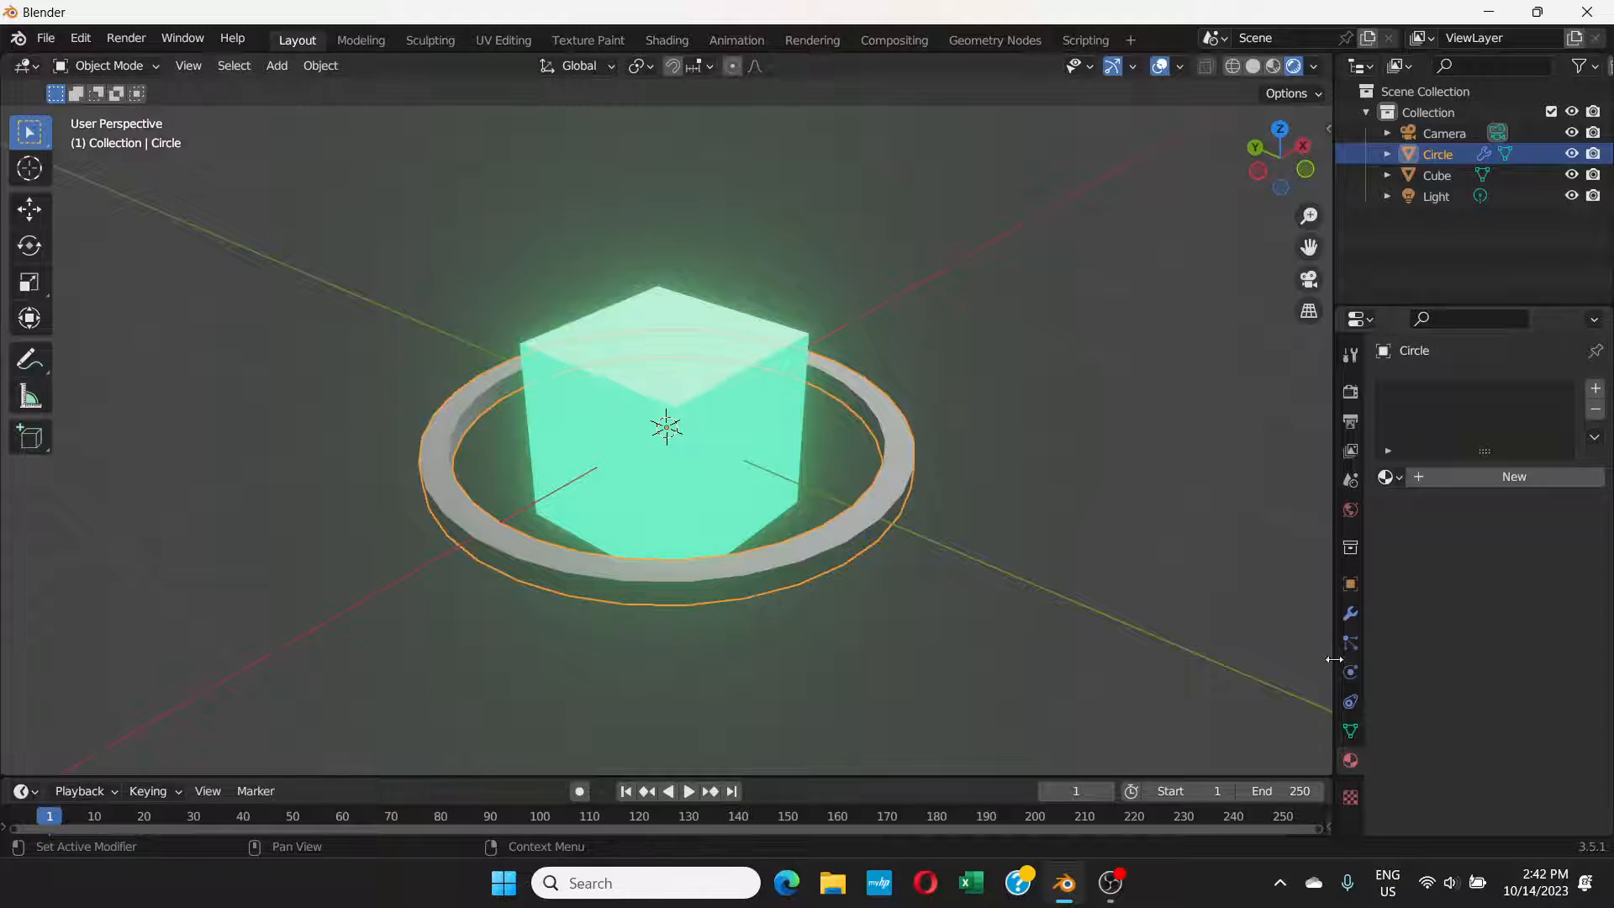
left_click(1464, 481)
scroll(1412, 716, "down", 1)
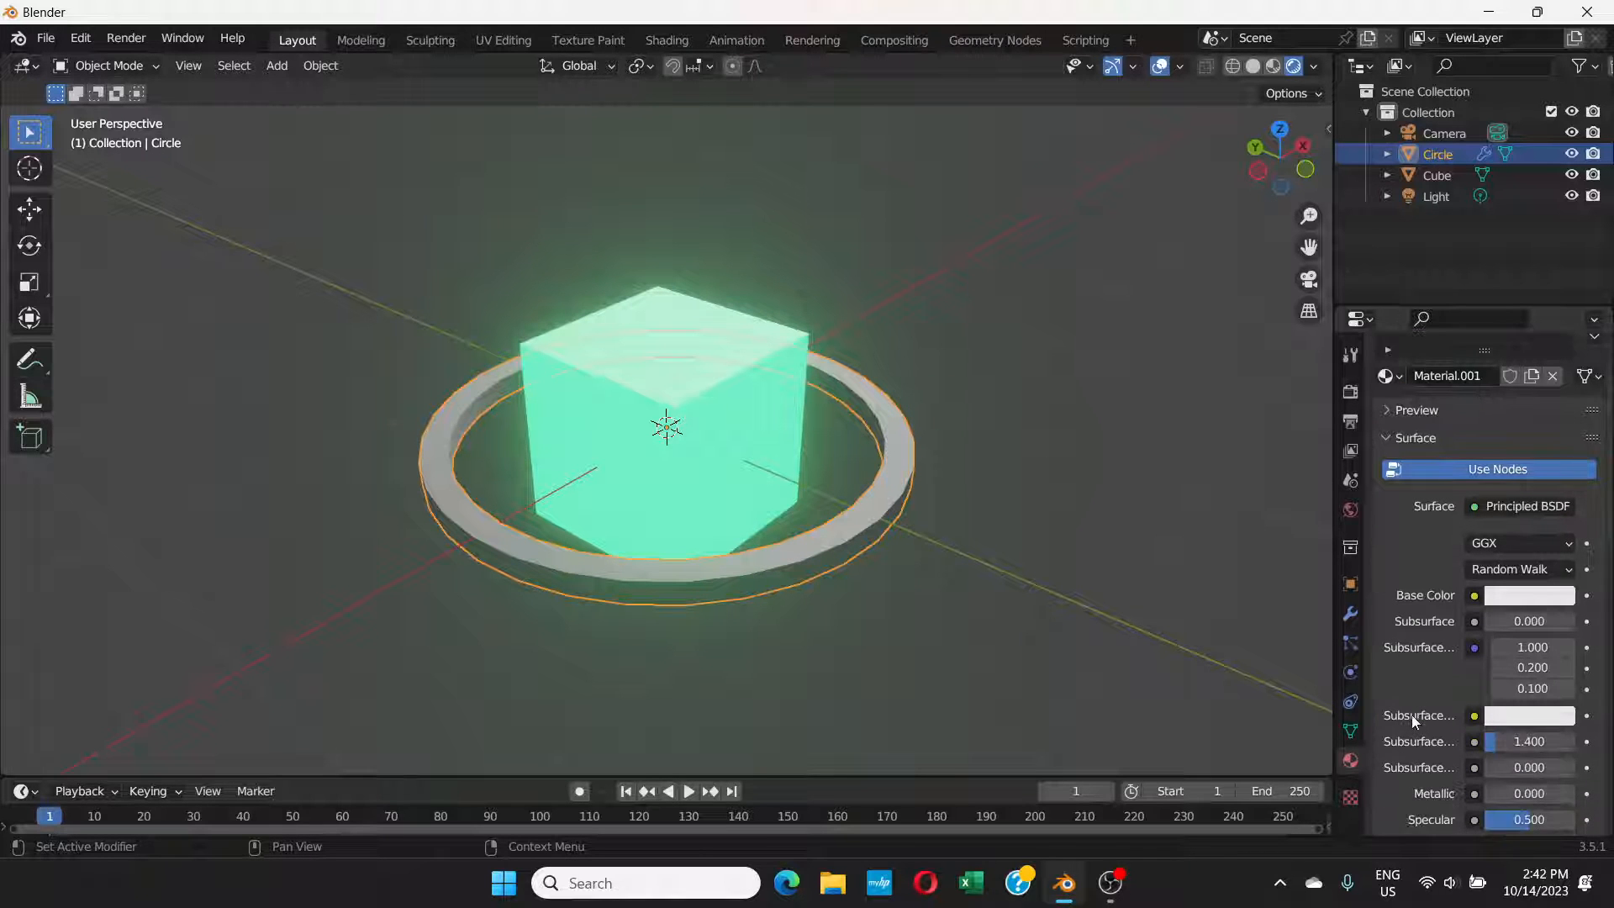
scroll(1449, 524, "down", 4)
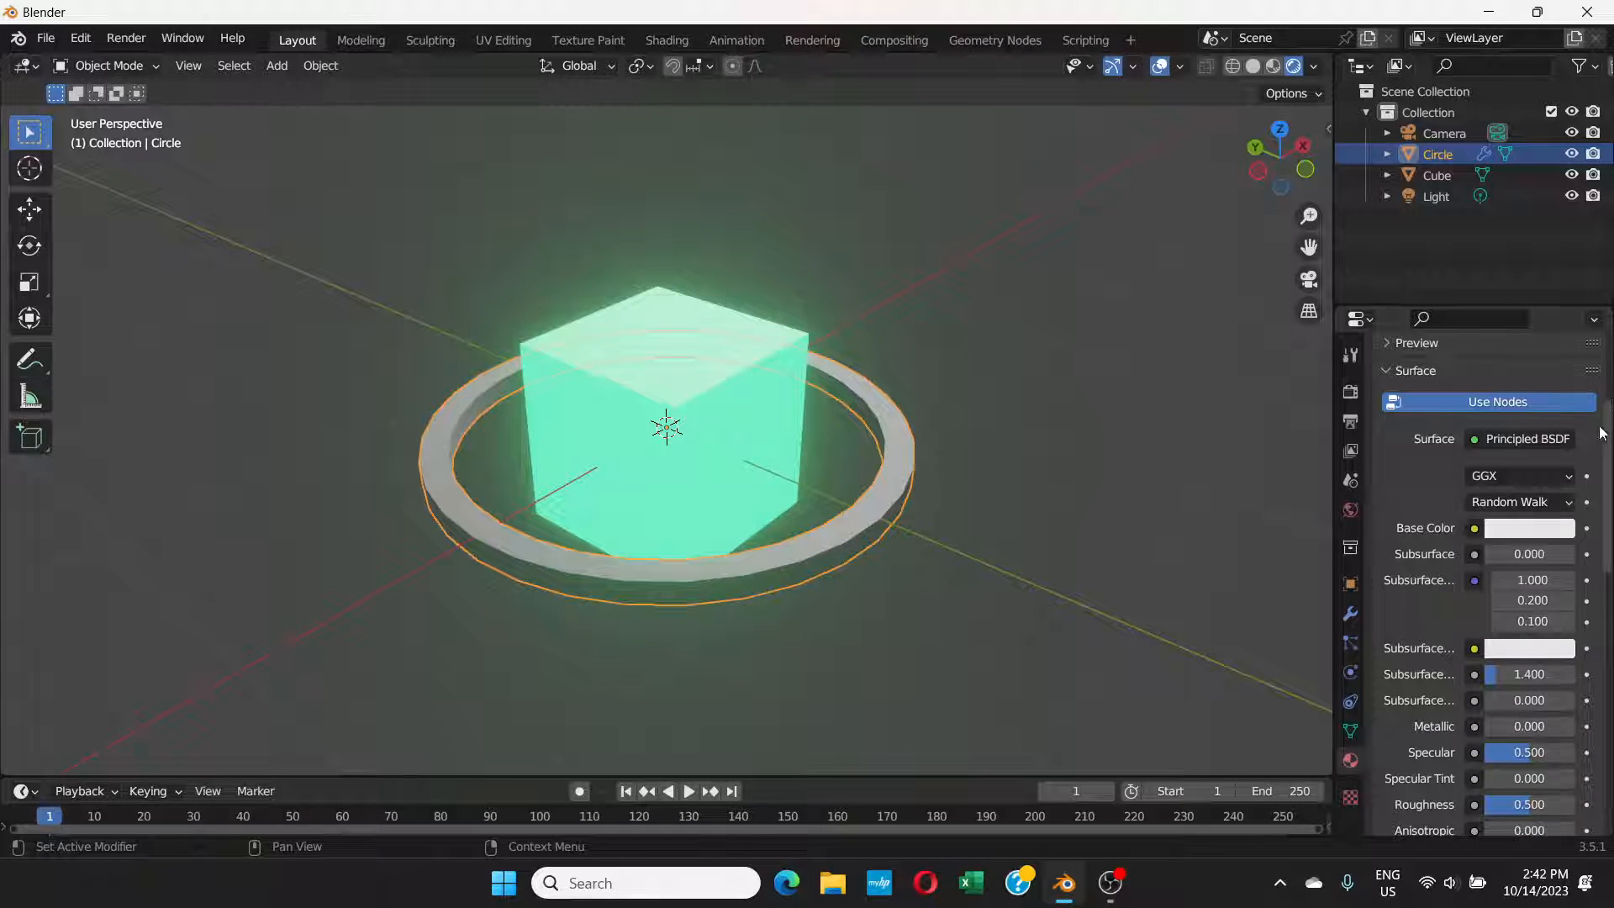
left_click_drag(1606, 427, 1612, 615)
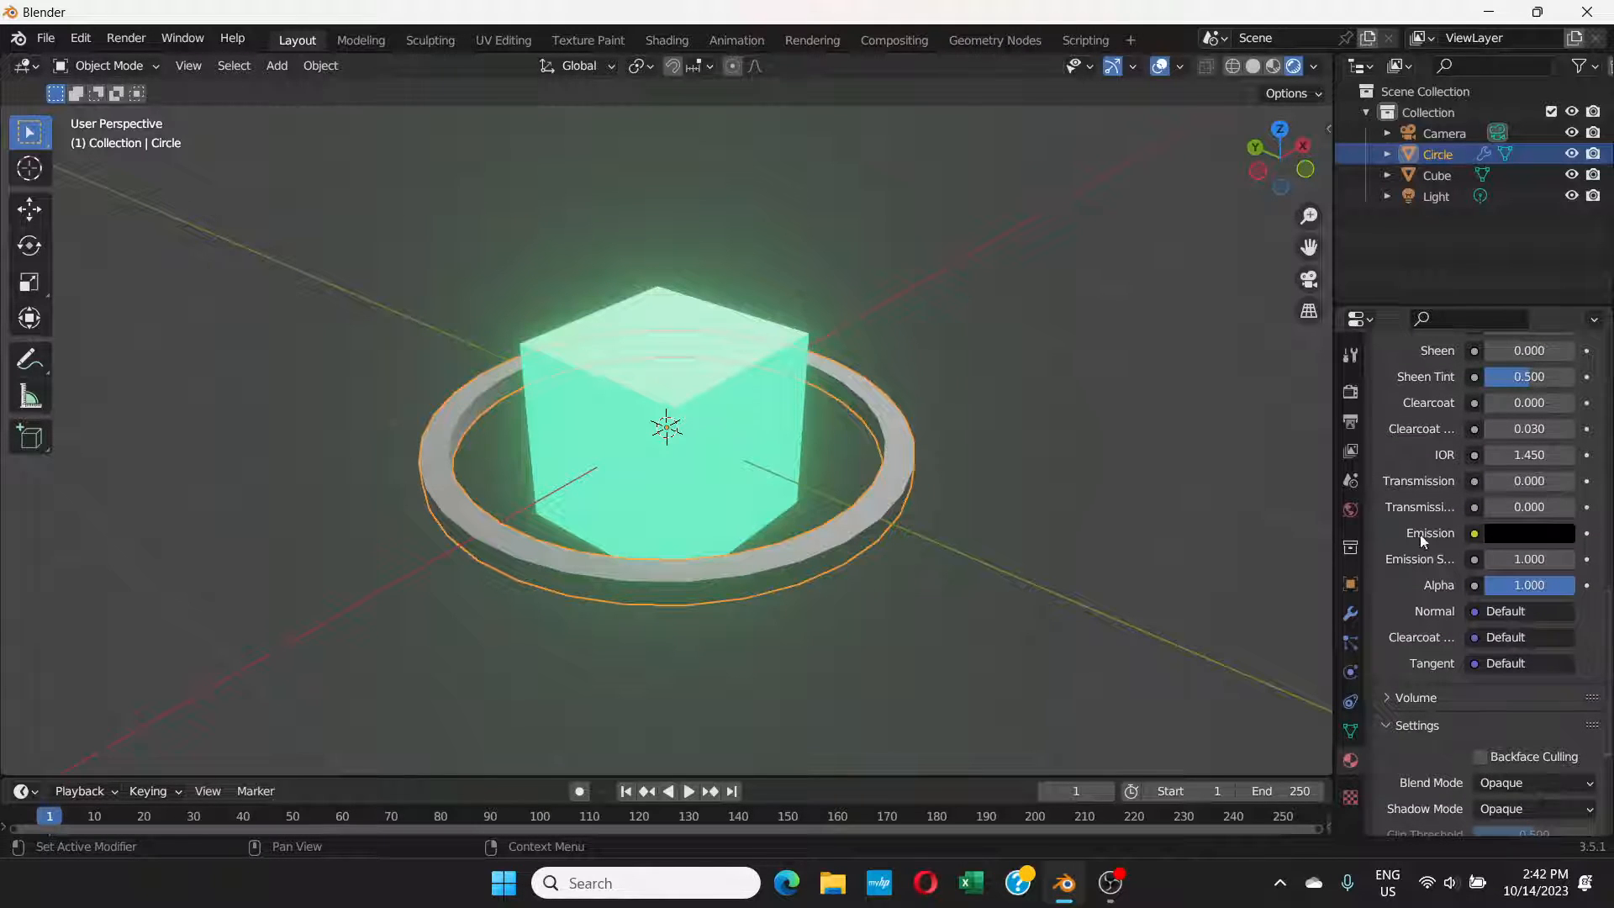
left_click(1525, 533)
left_click(1558, 293)
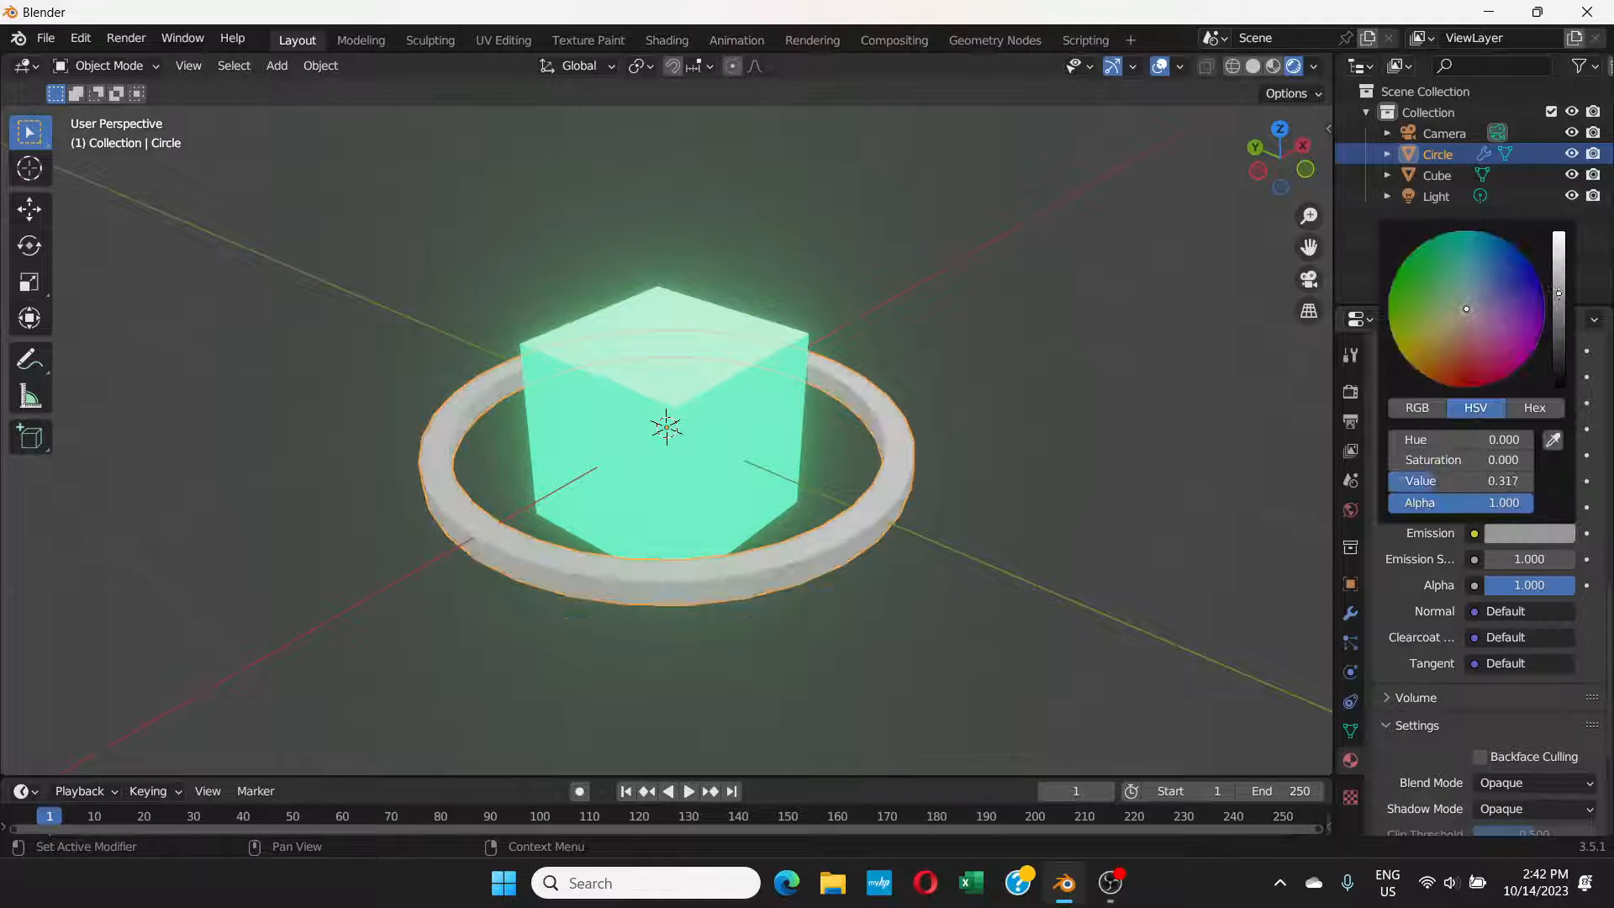
left_click(1439, 285)
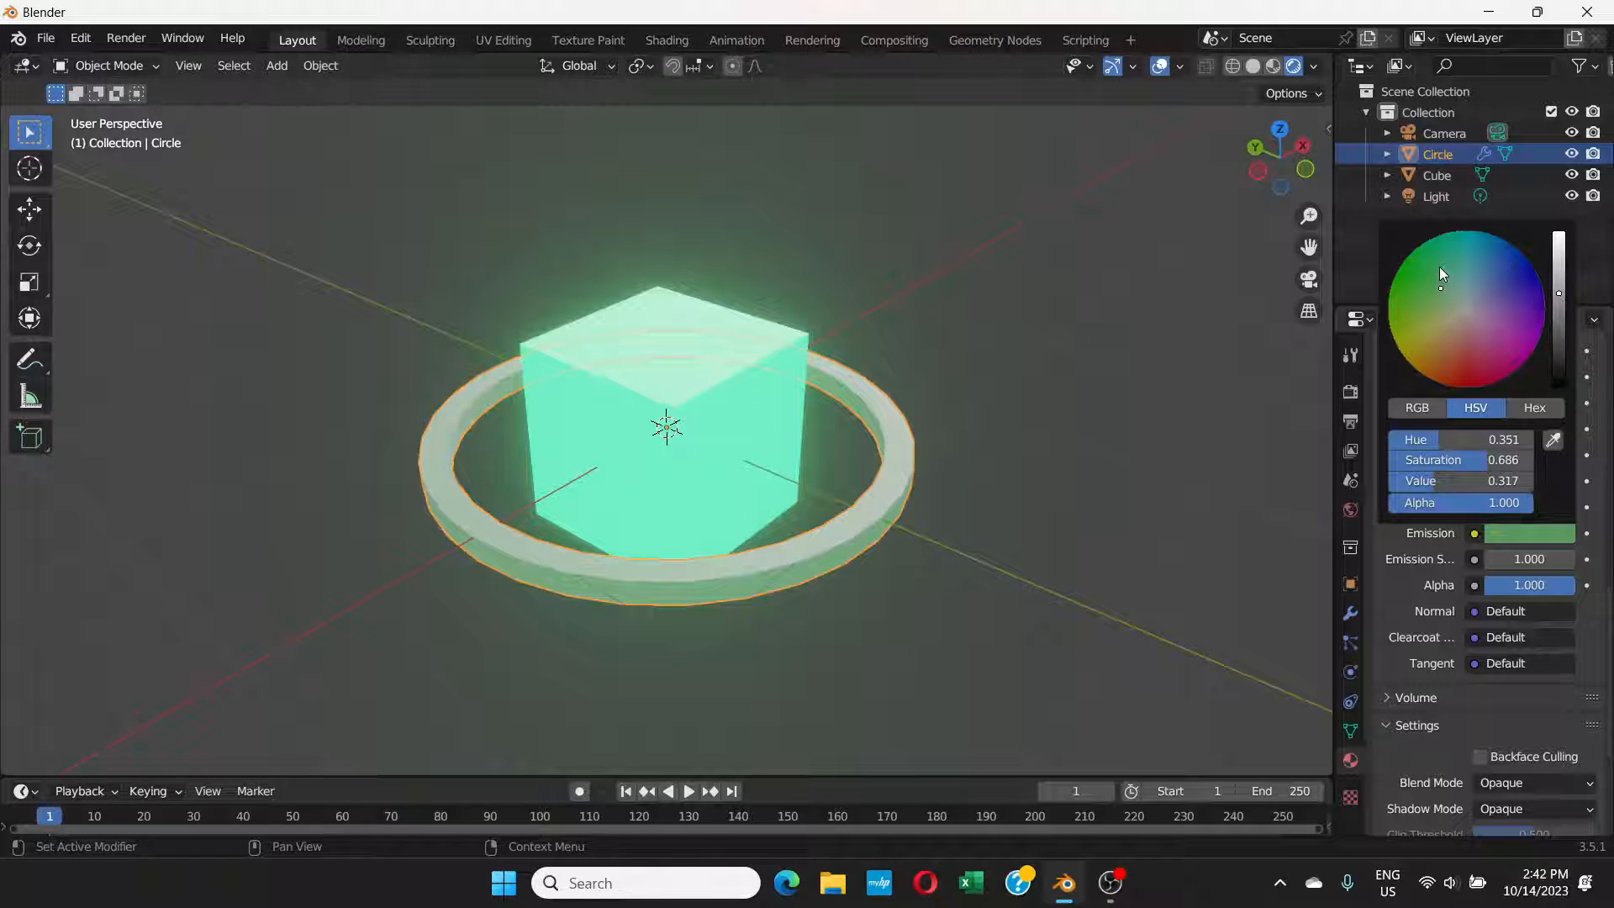
left_click(1393, 339)
left_click(1405, 305)
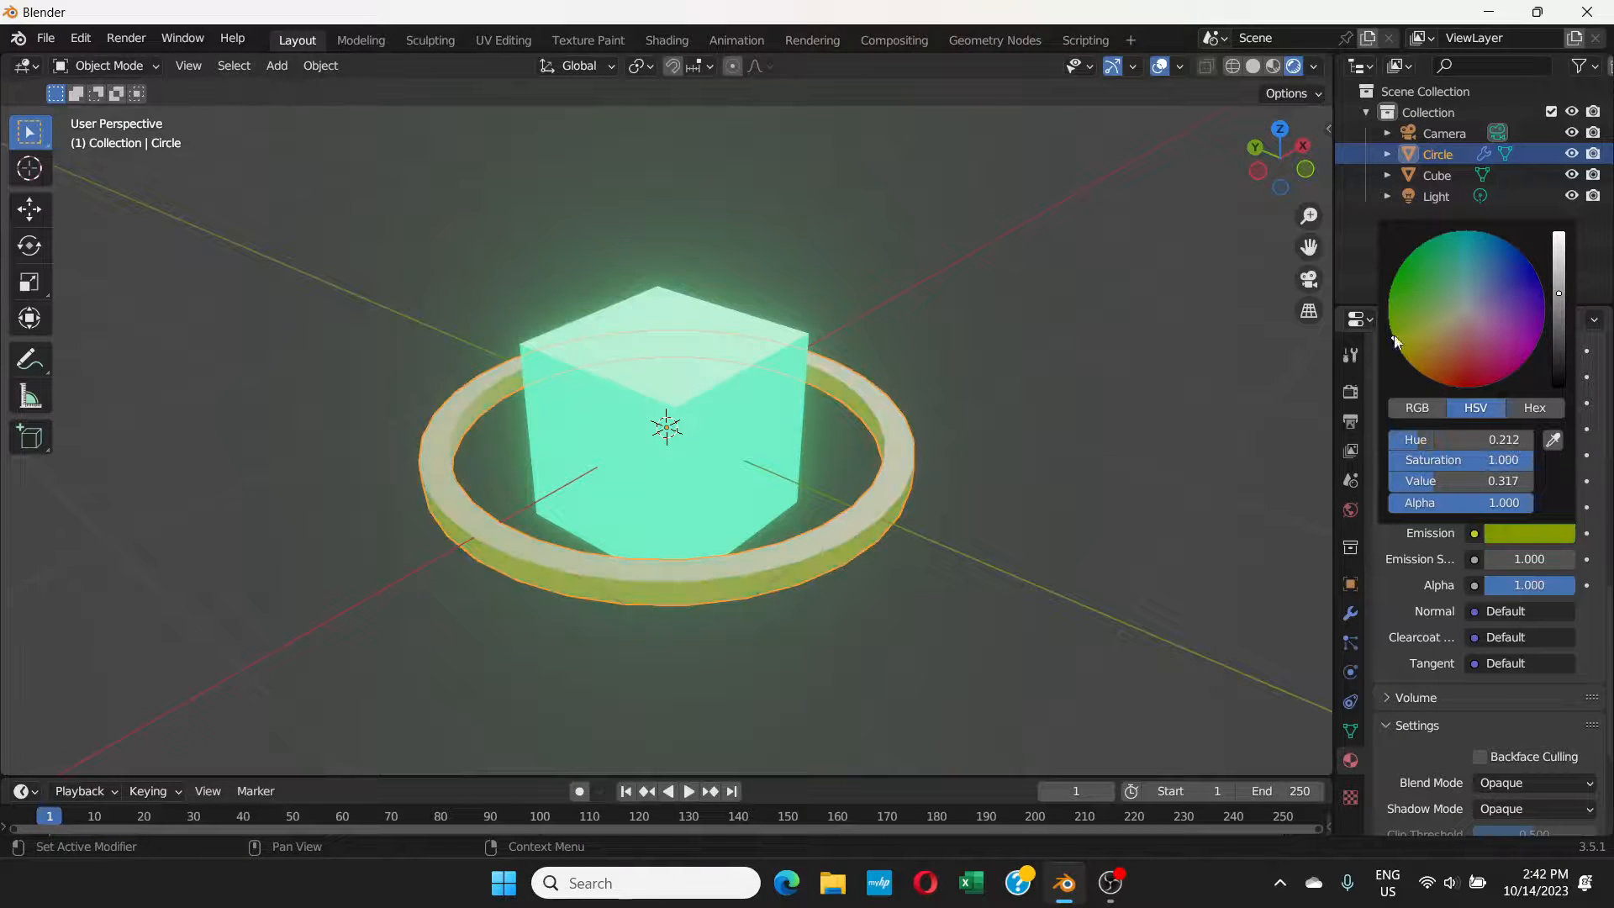
left_click(1405, 297)
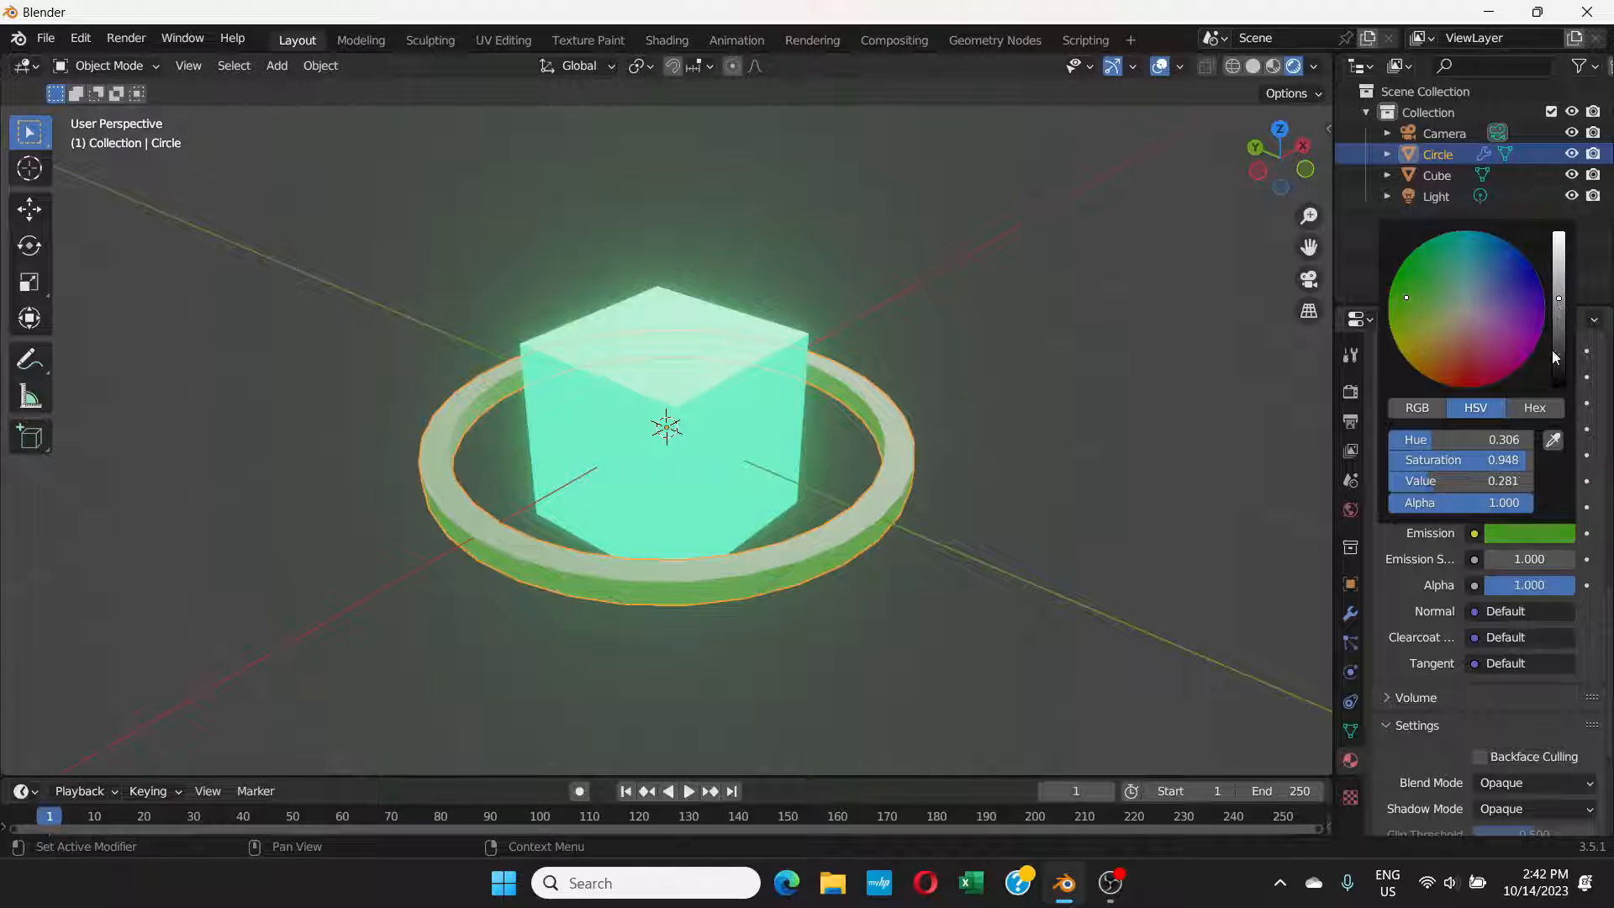
left_click_drag(1517, 559, 1610, 559)
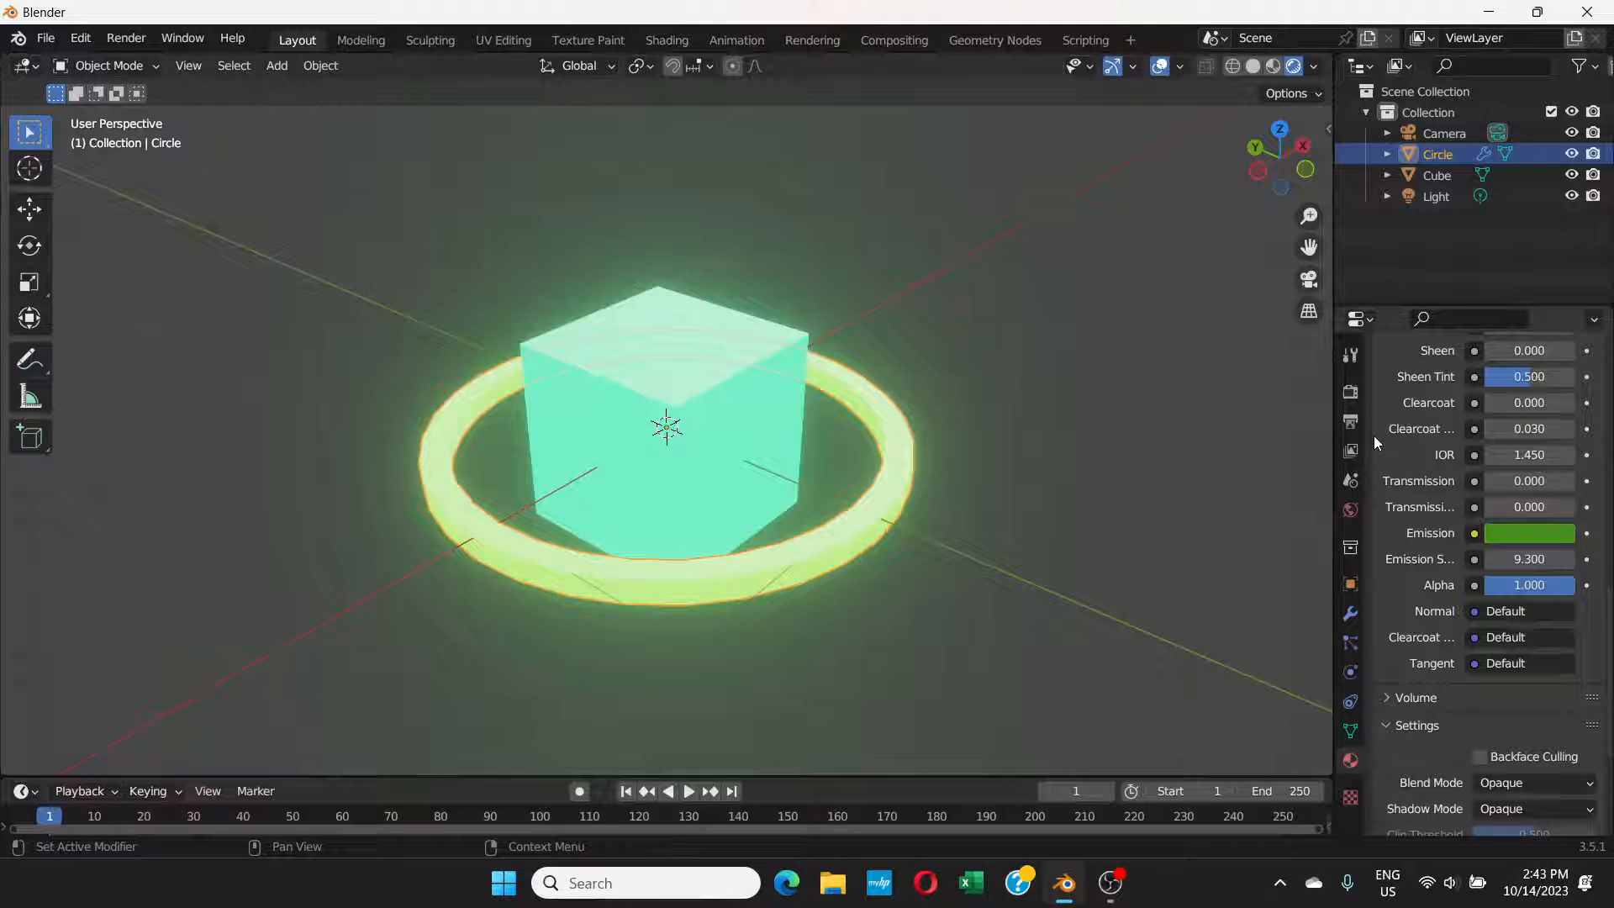
Step: Darken the world background colour to near black
left_click(1346, 512)
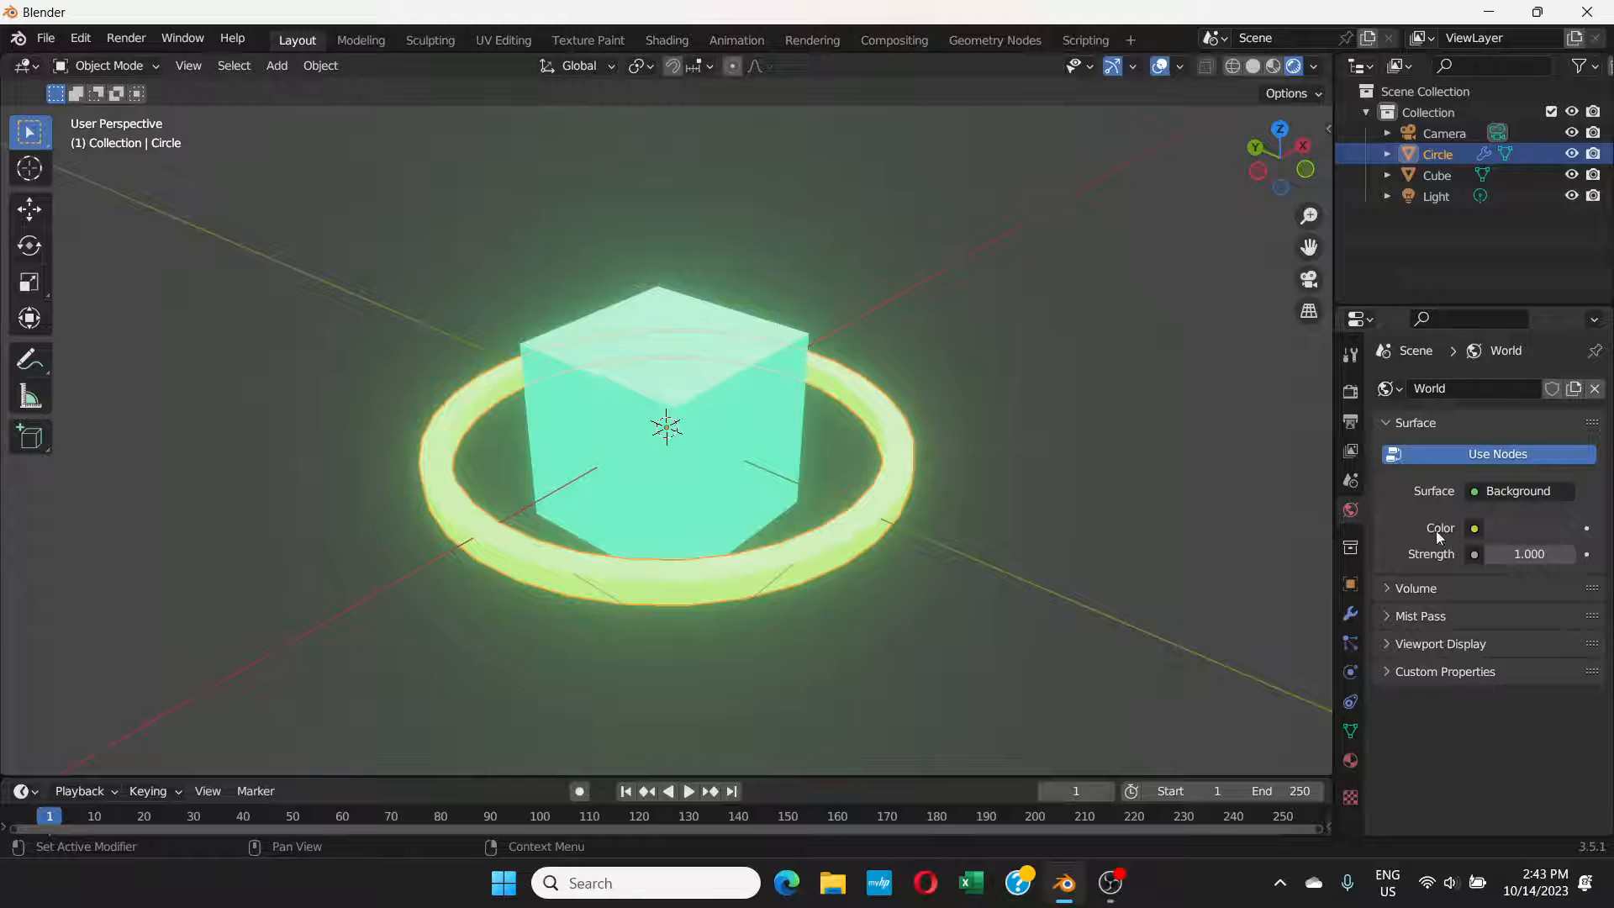
left_click(1531, 528)
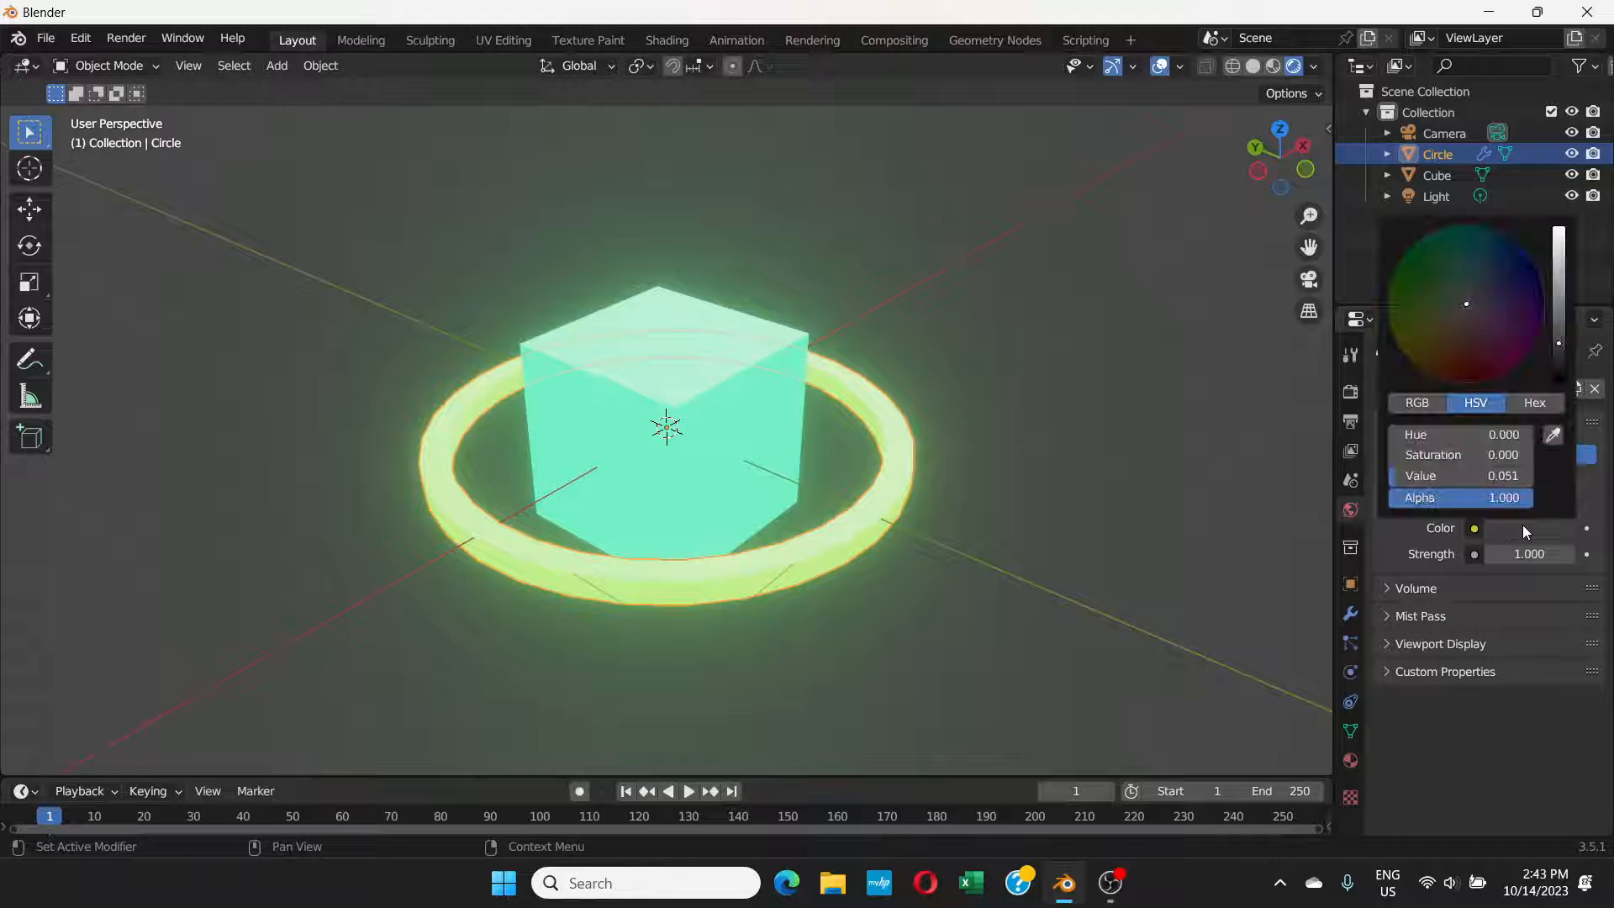
left_click_drag(1560, 345, 1559, 367)
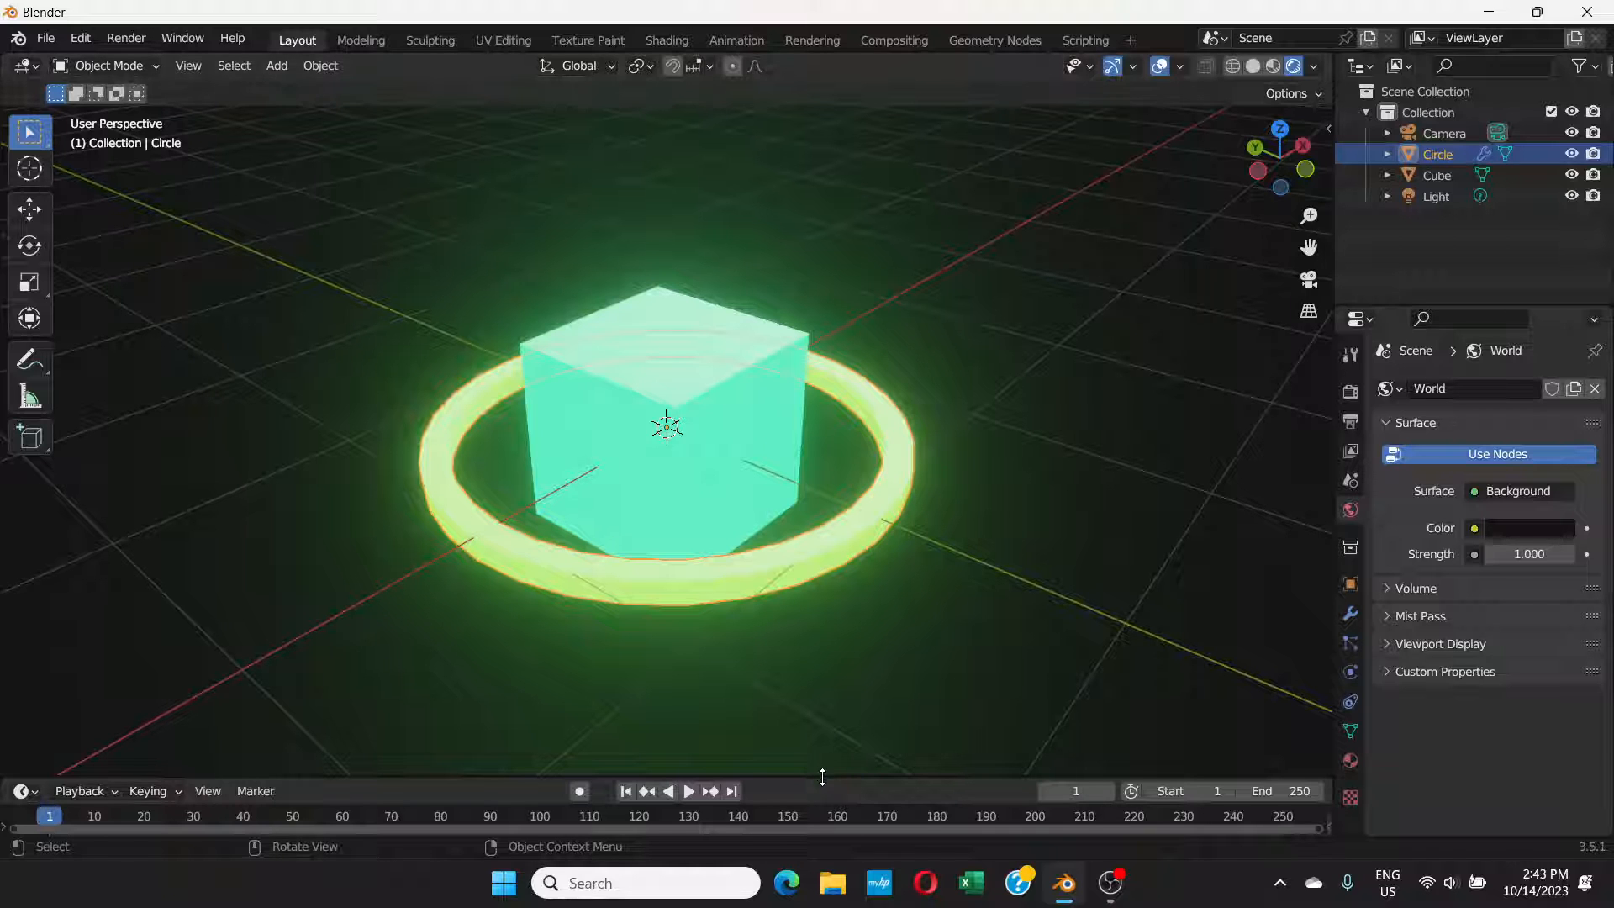
Step: Enlarge the timeline area and insert a rotation keyframe for the cube at frame 1
left_click_drag(822, 777, 843, 651)
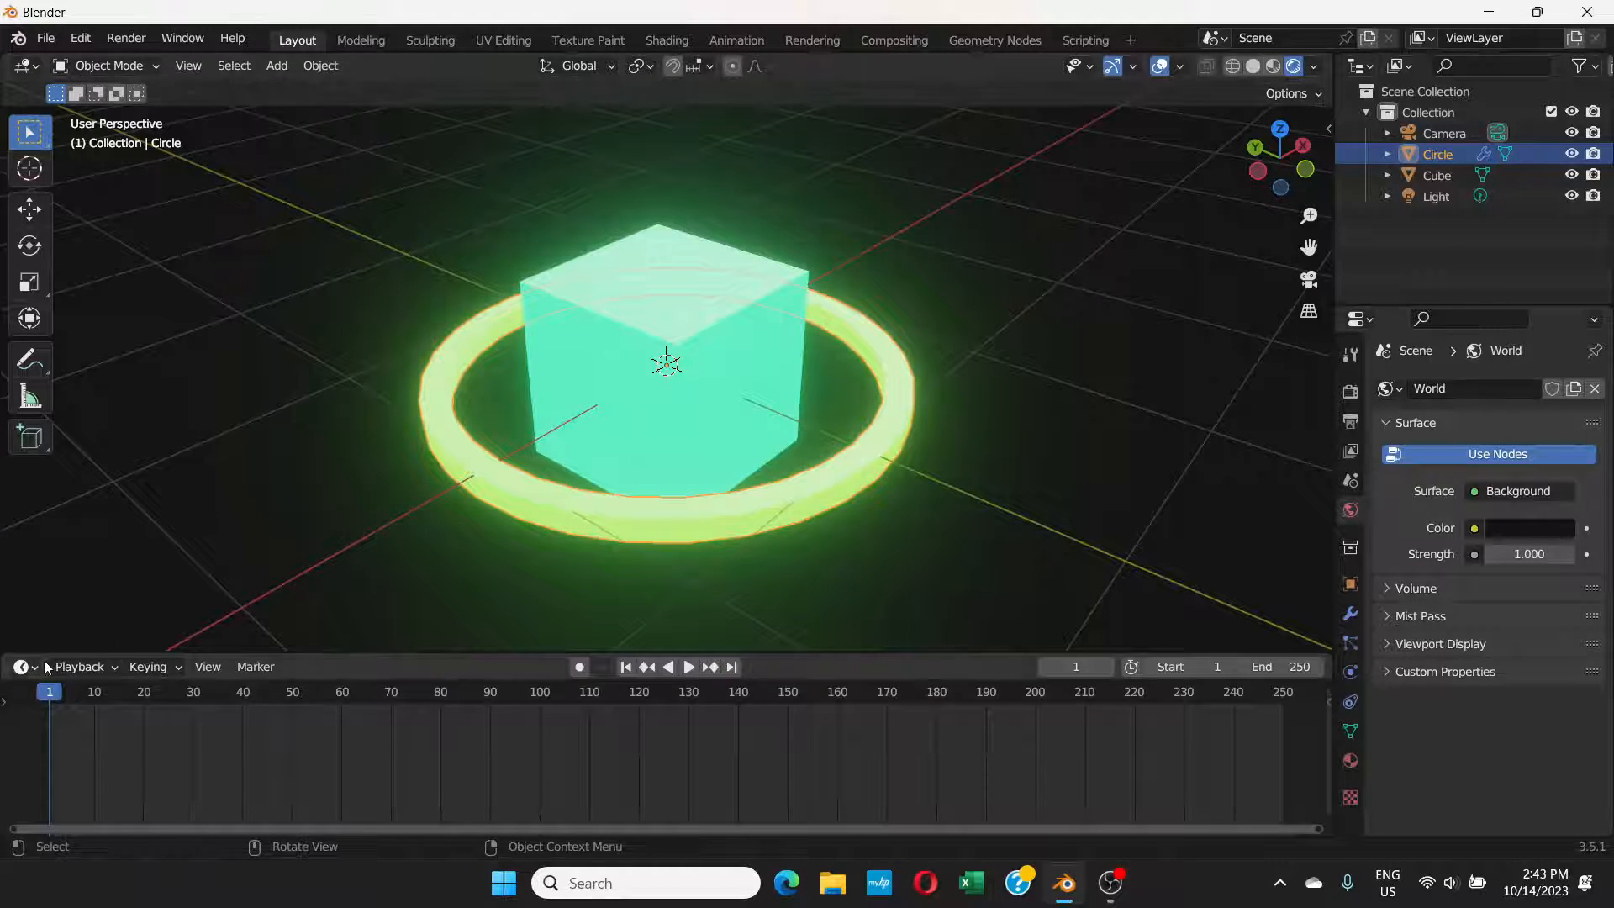
left_click(688, 328)
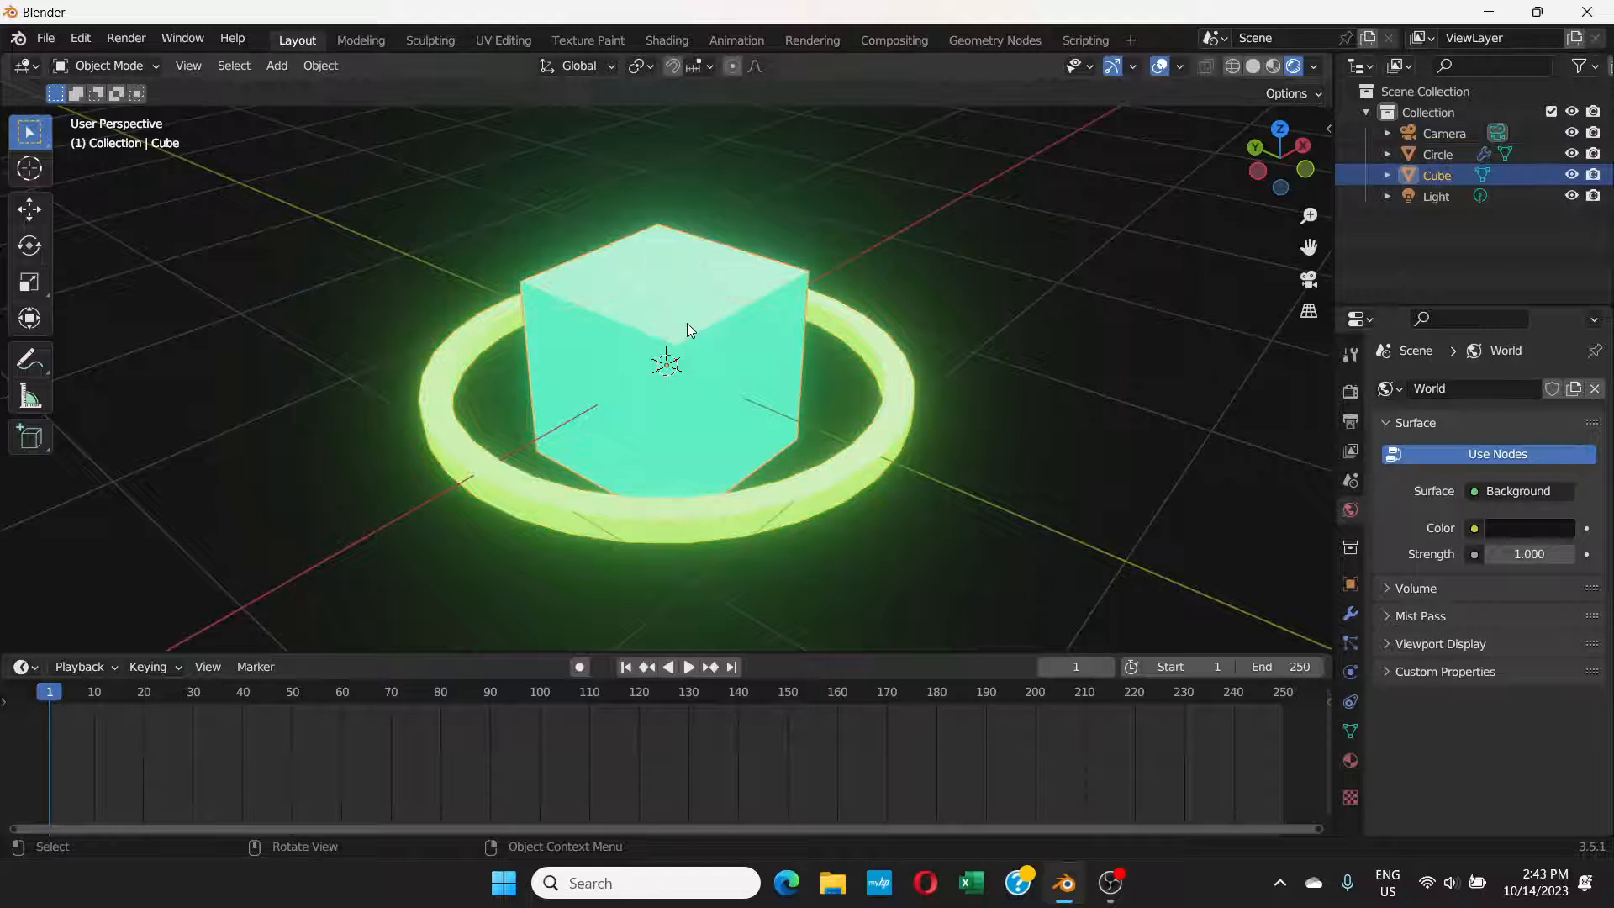
key("i")
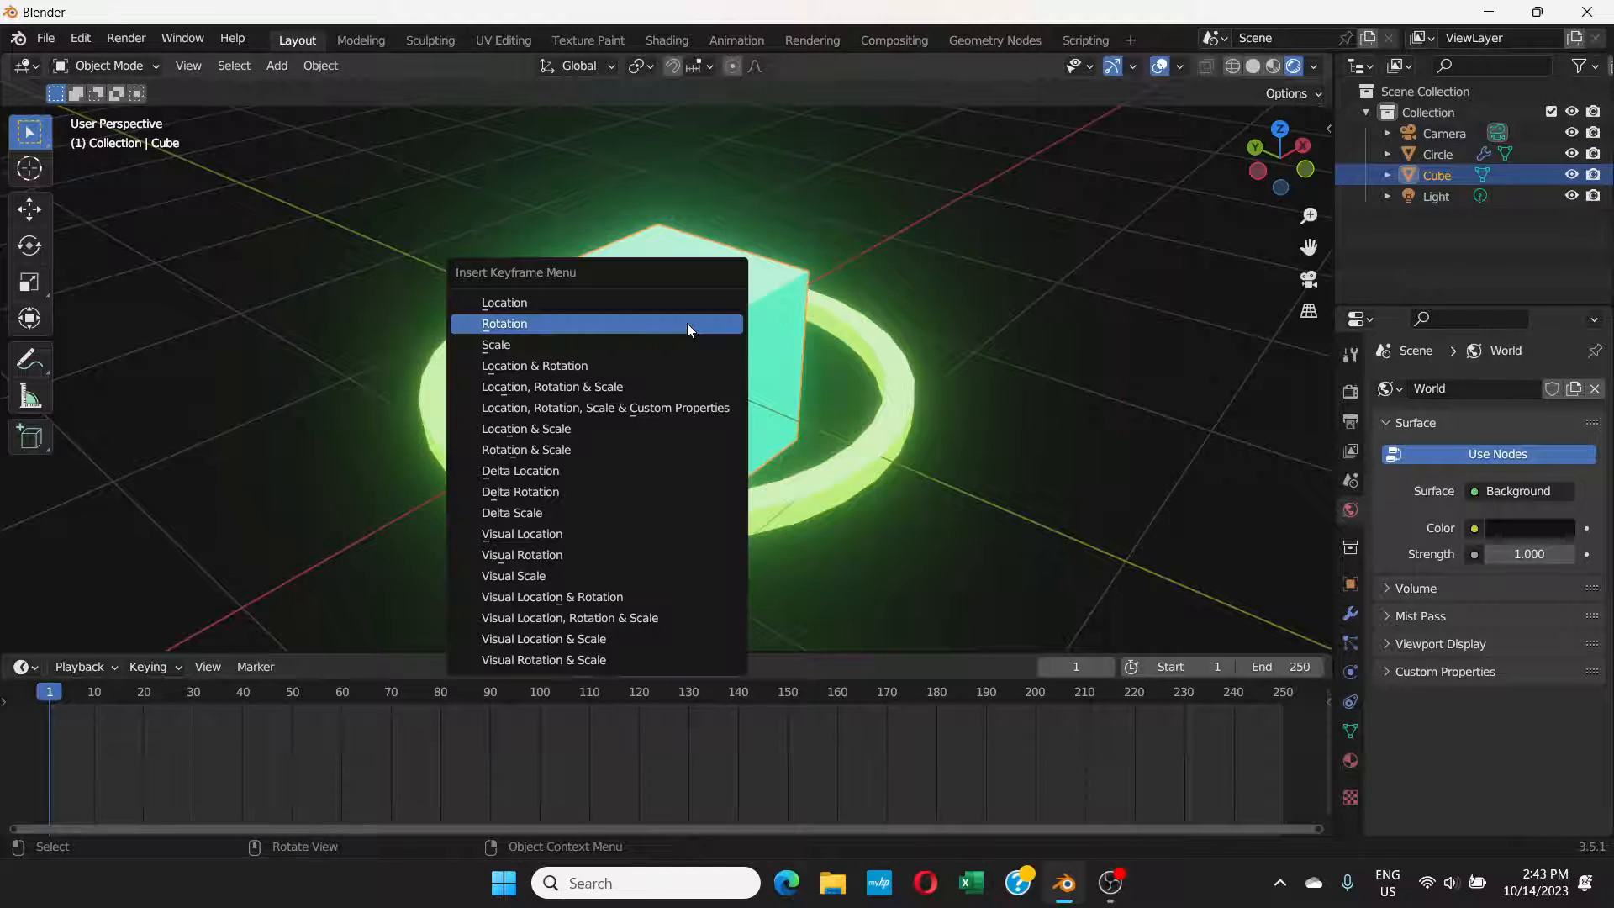
left_click(516, 322)
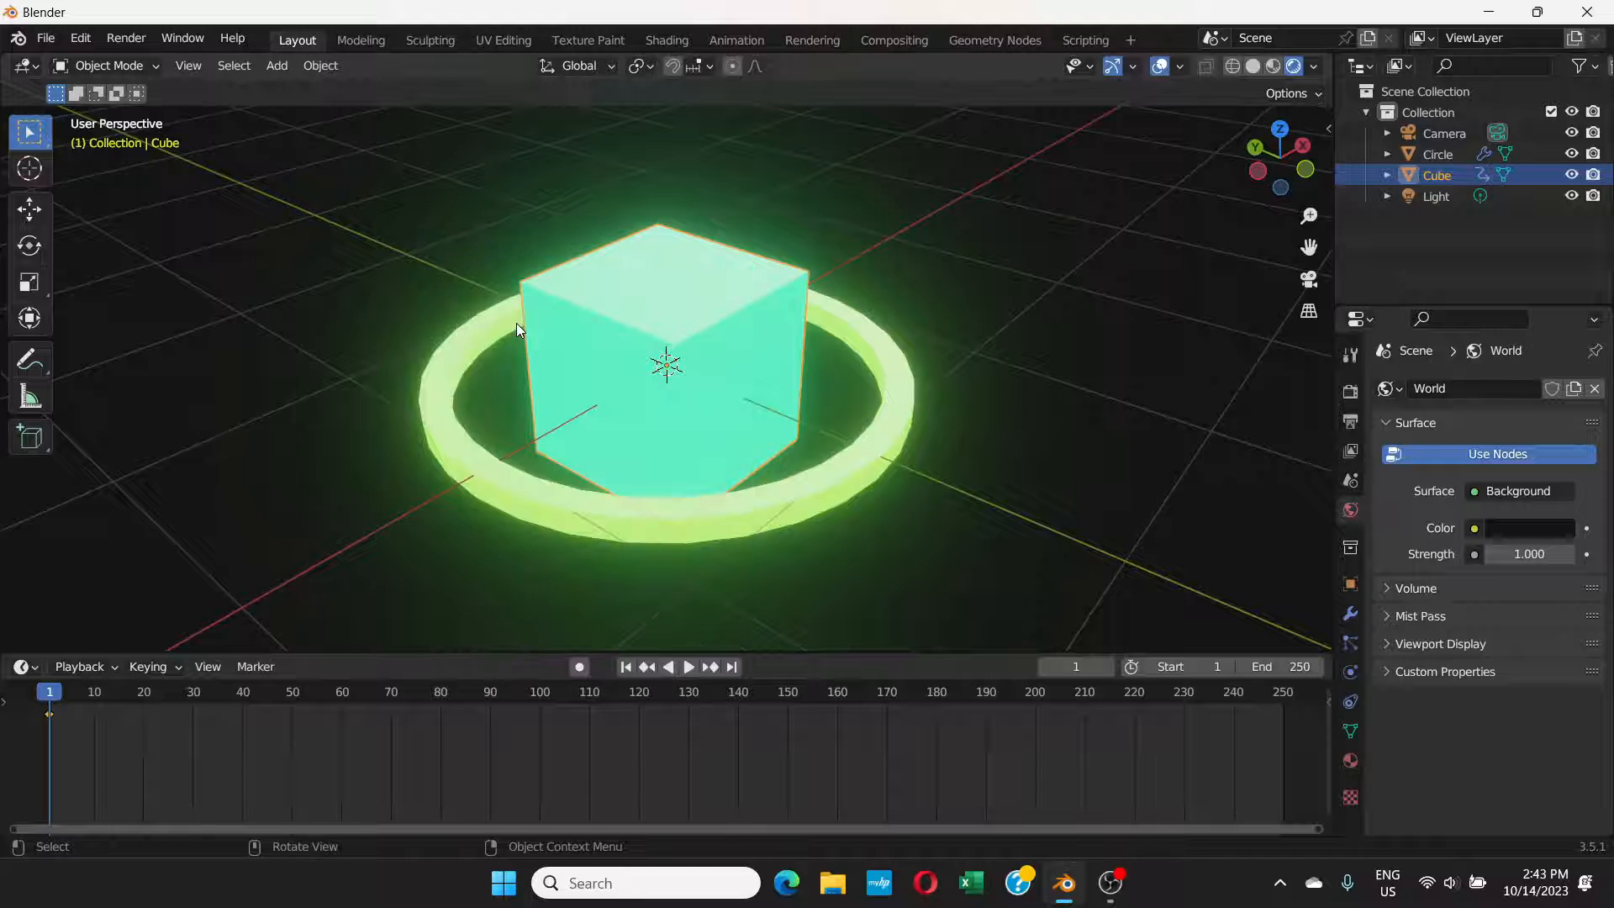
Step: At frame 100, rotate the cube by 360° and insert a rotation keyframe
left_click(539, 696)
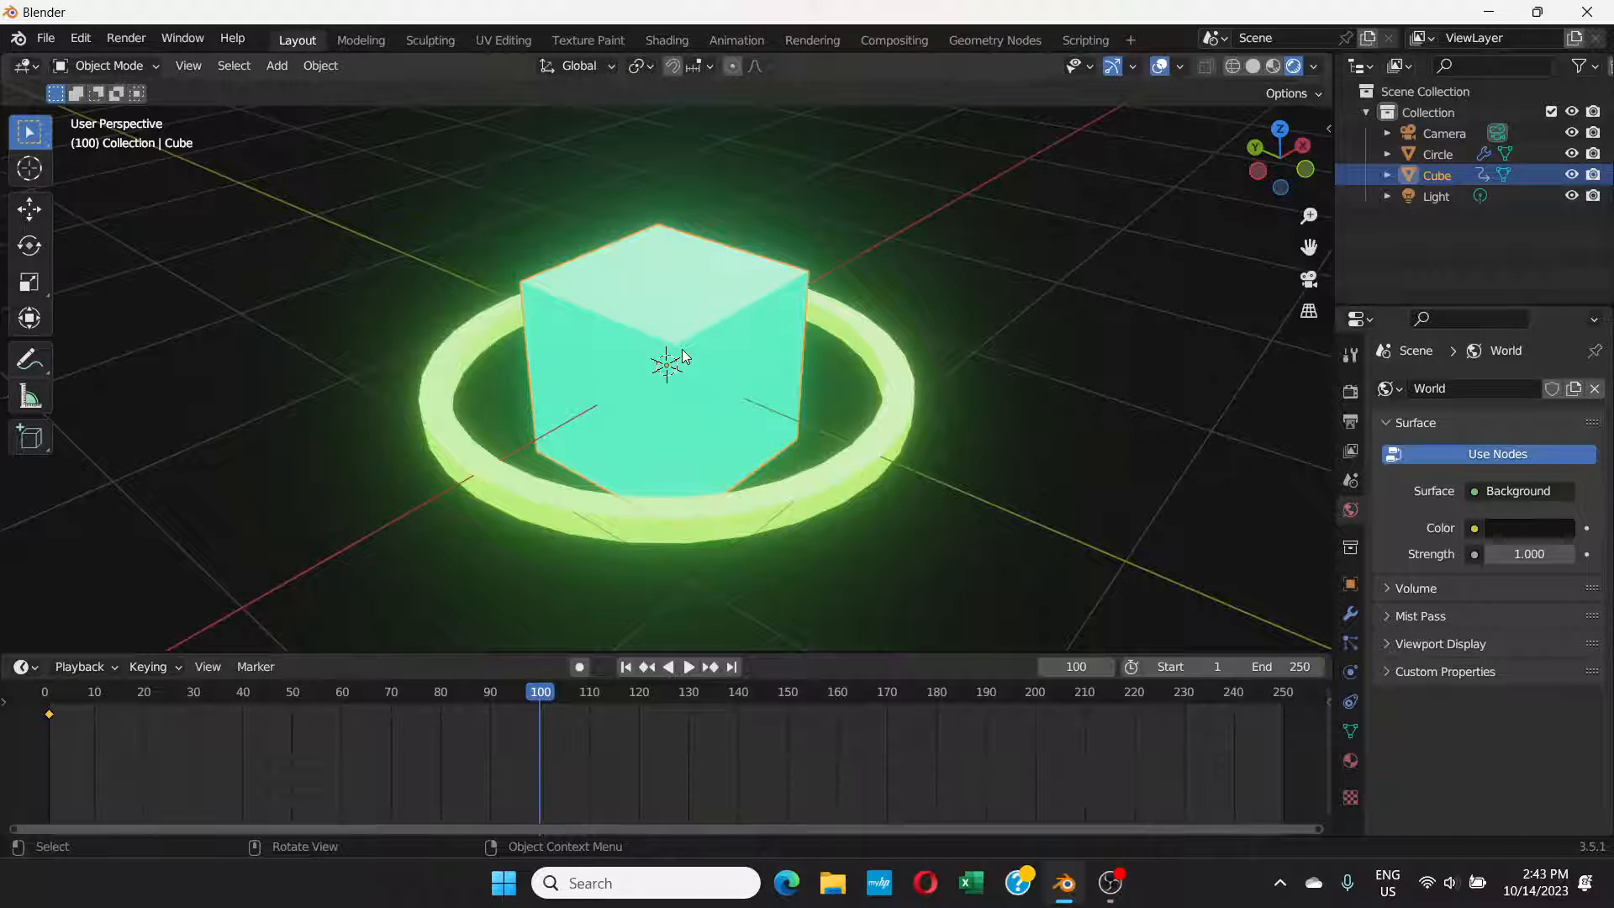
key("r")
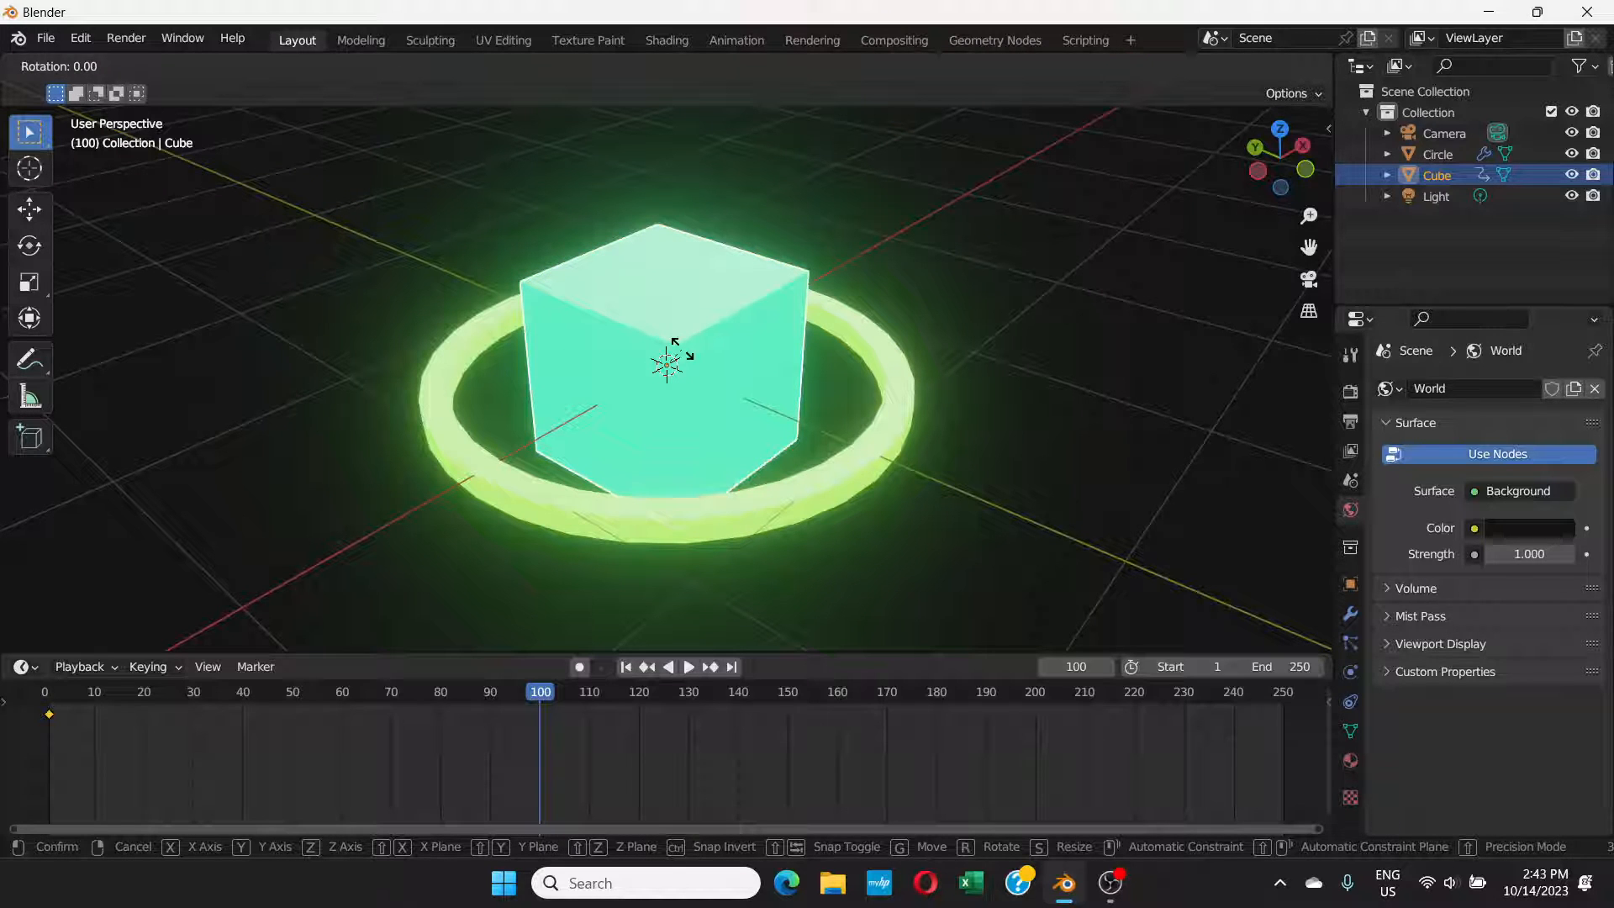
type("360")
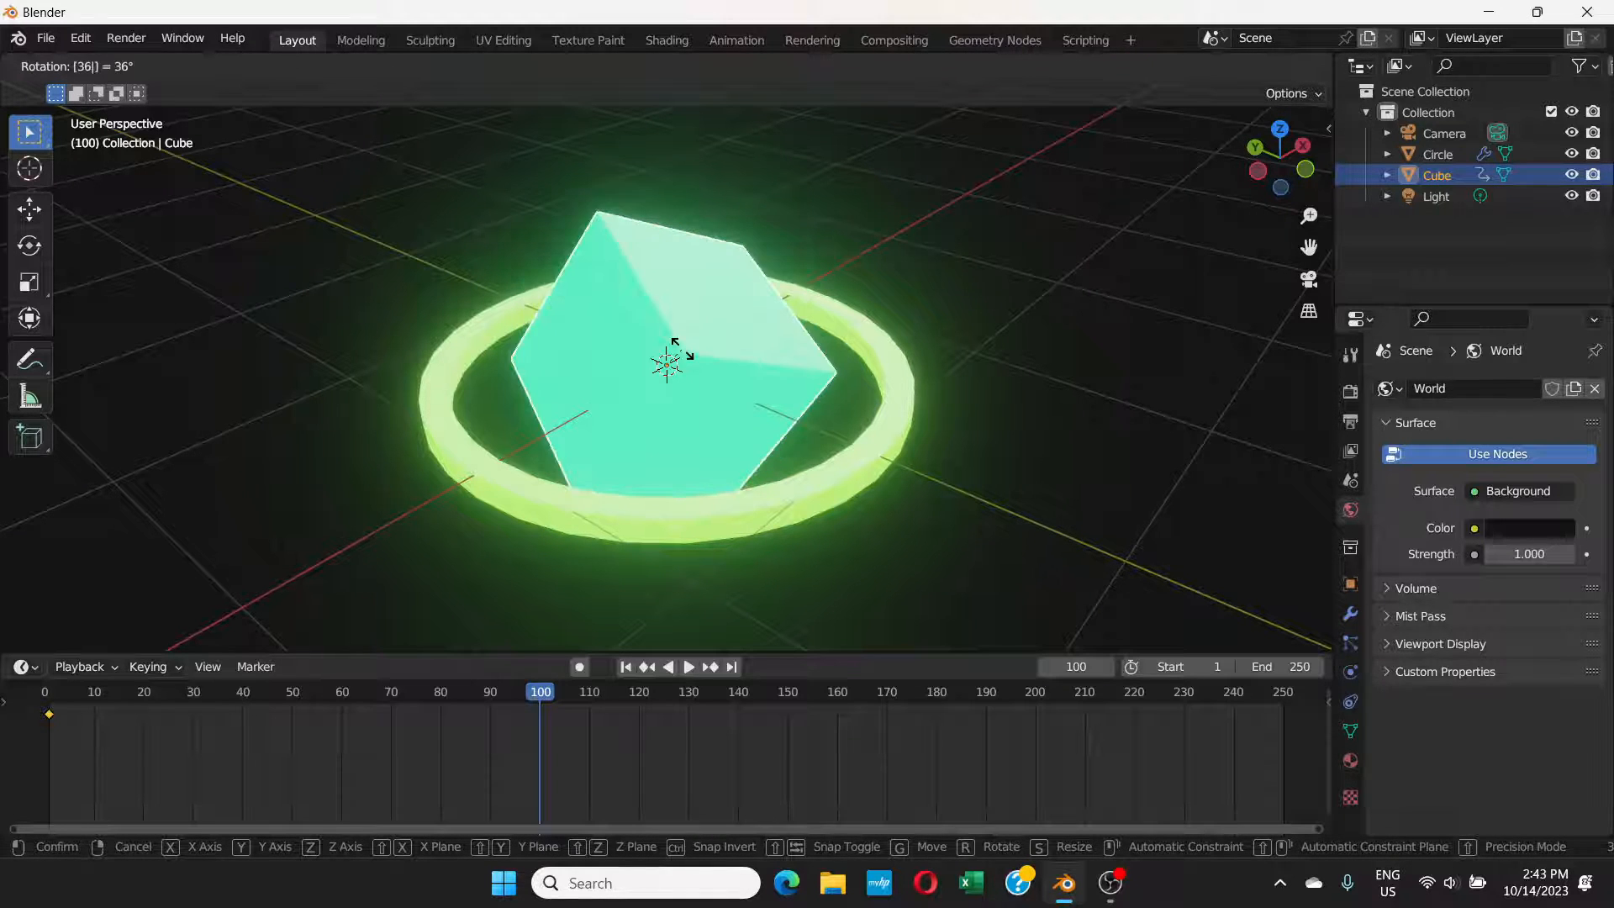
key("Return")
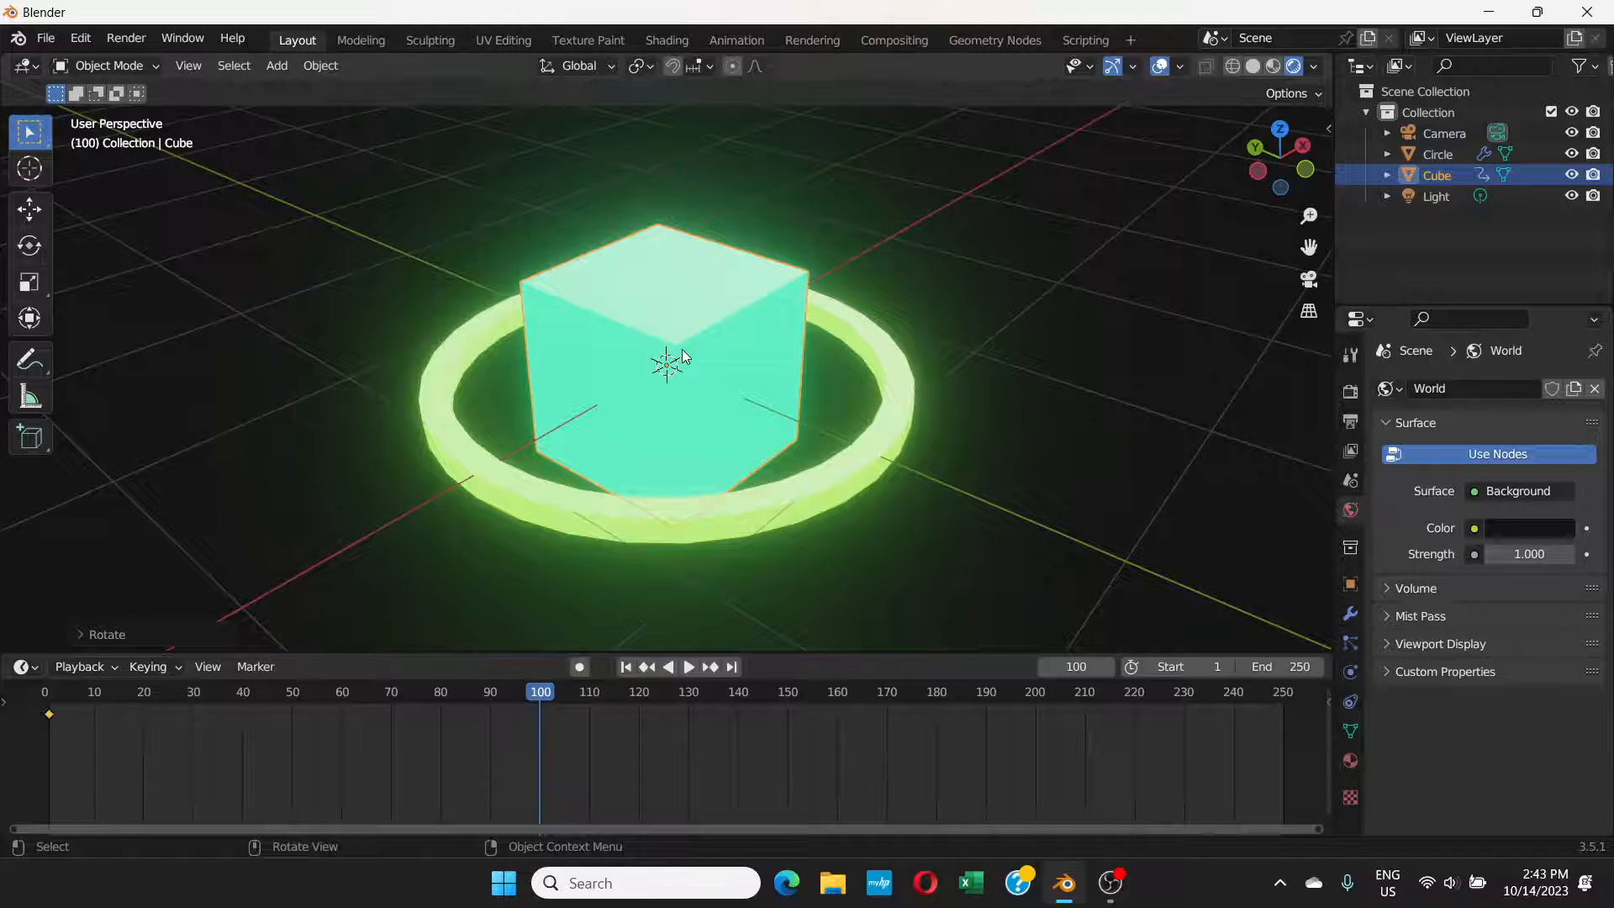
key("i")
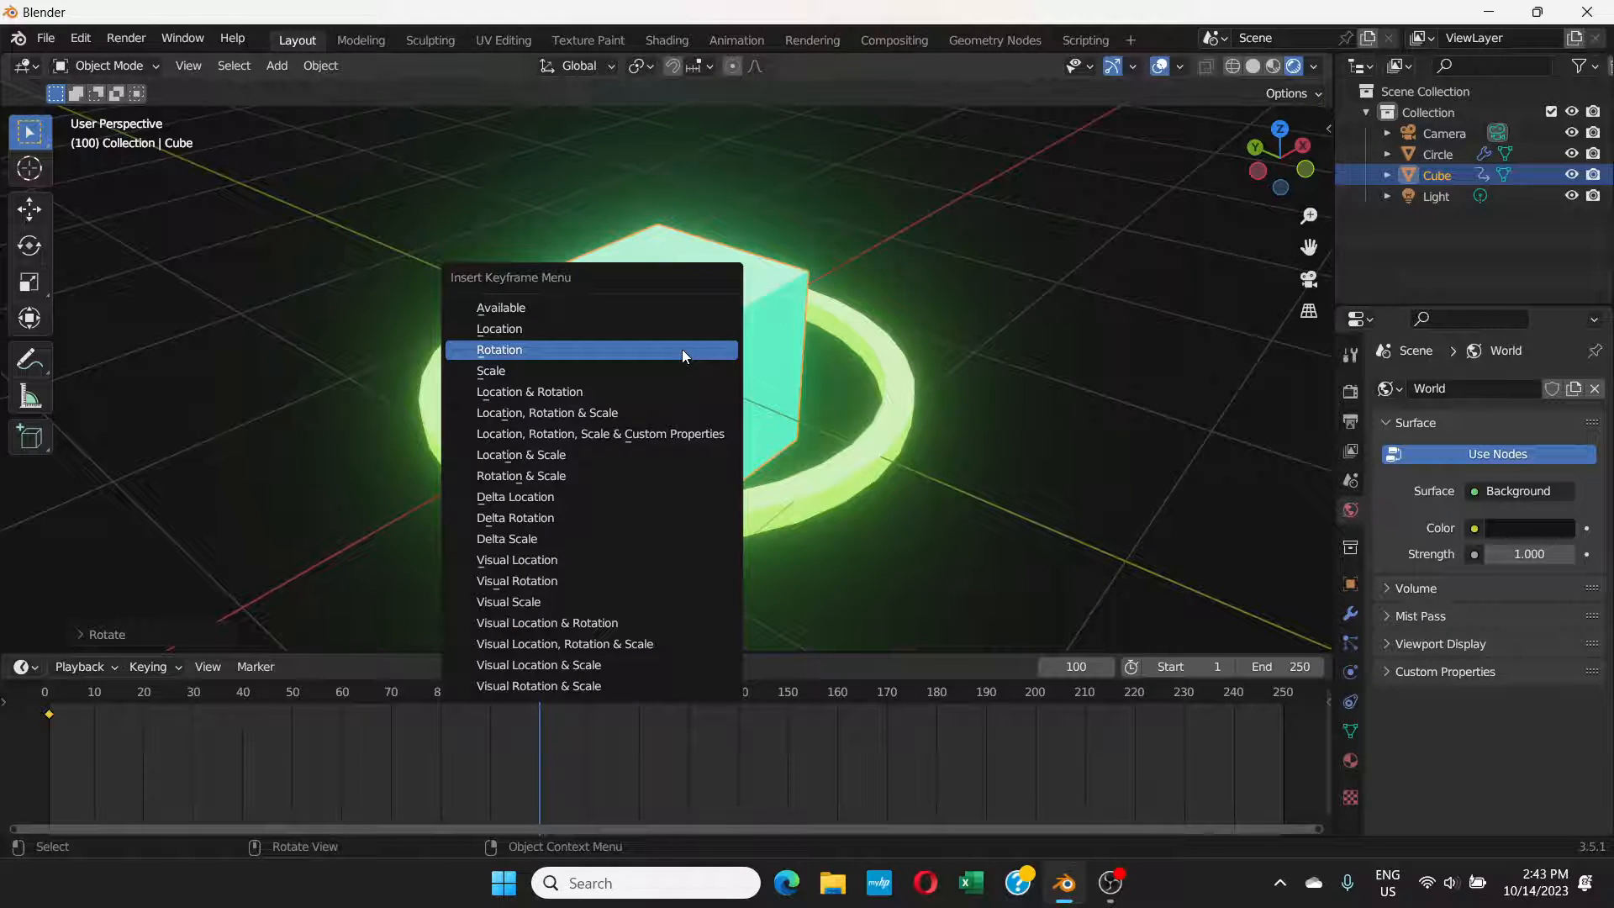
left_click(532, 345)
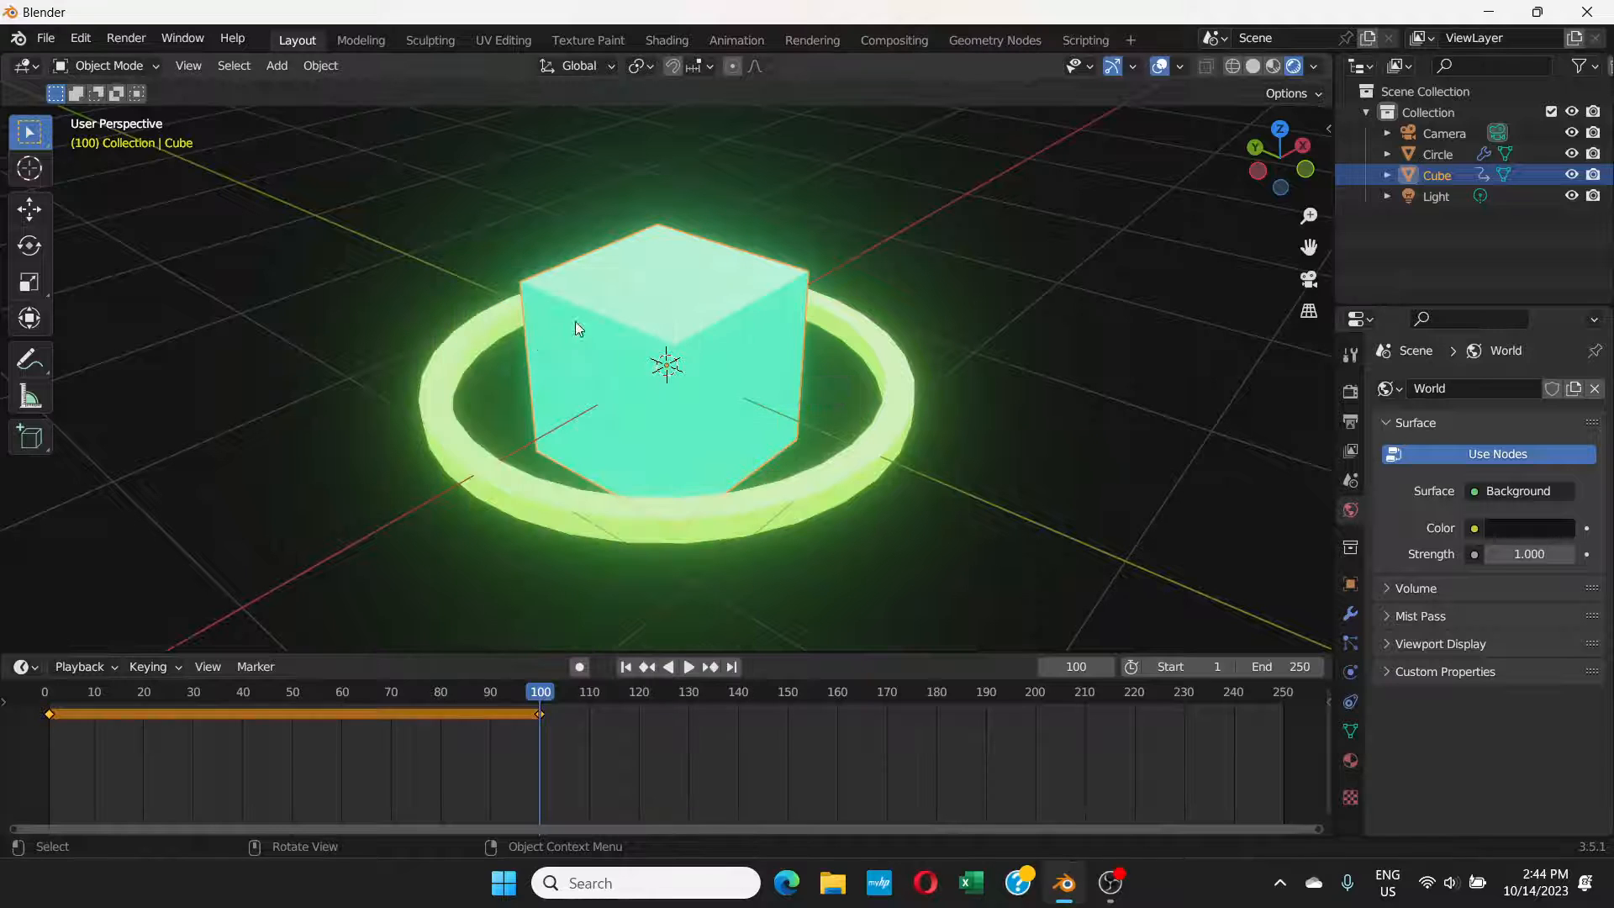
Step: Set the animation's end frame to 100 and play back the animation to check the cube's rotation
left_click(1277, 668)
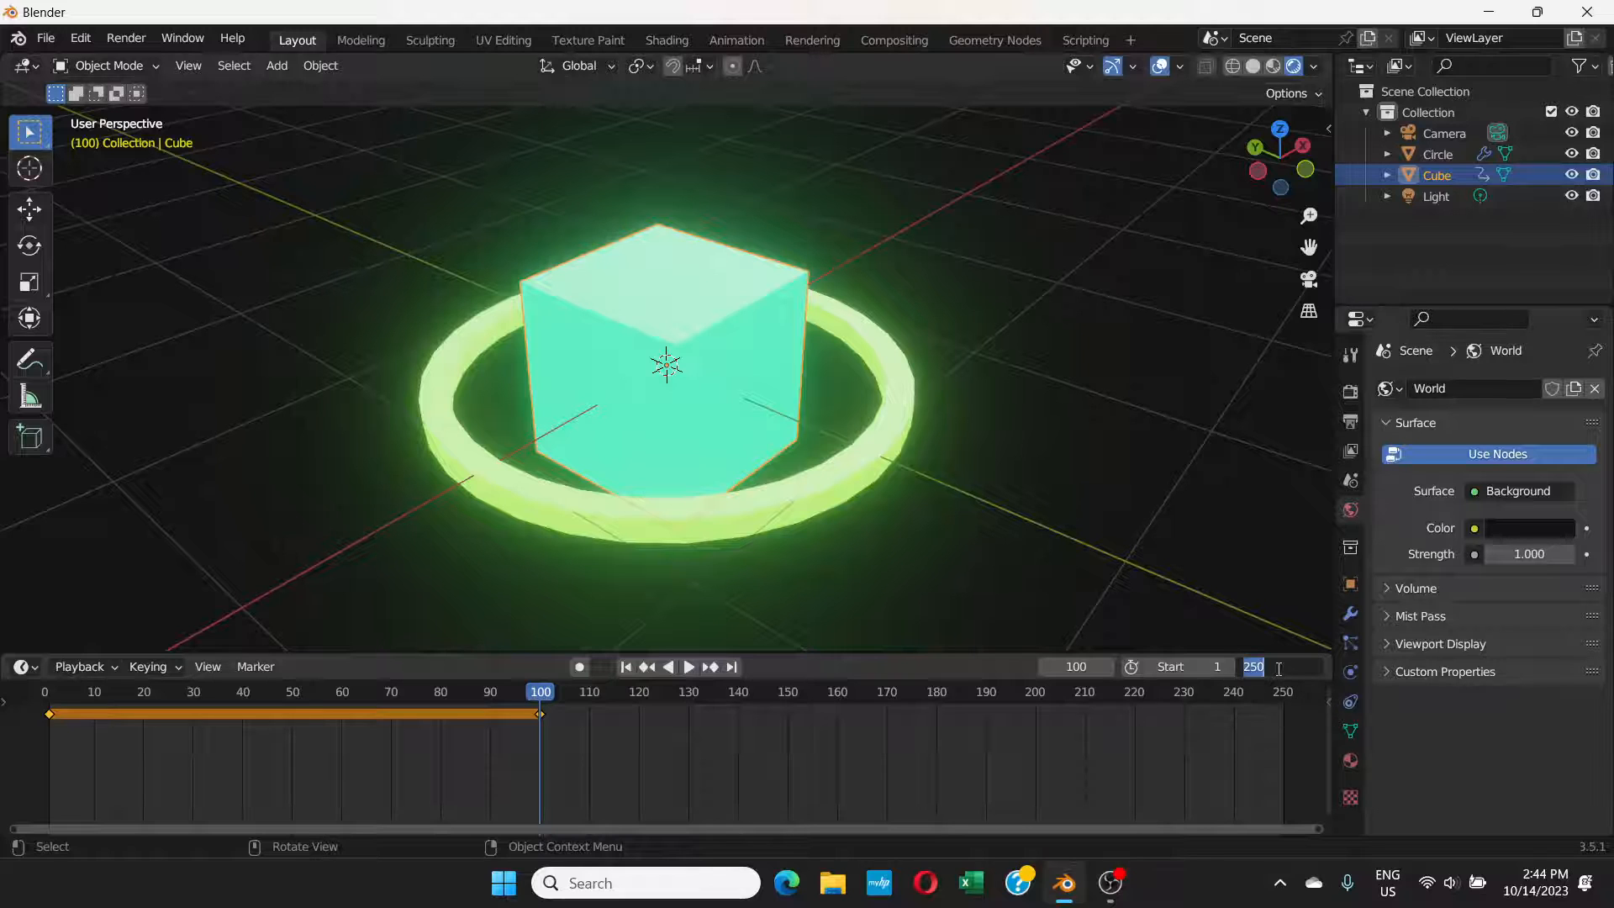
type("100")
key("Return")
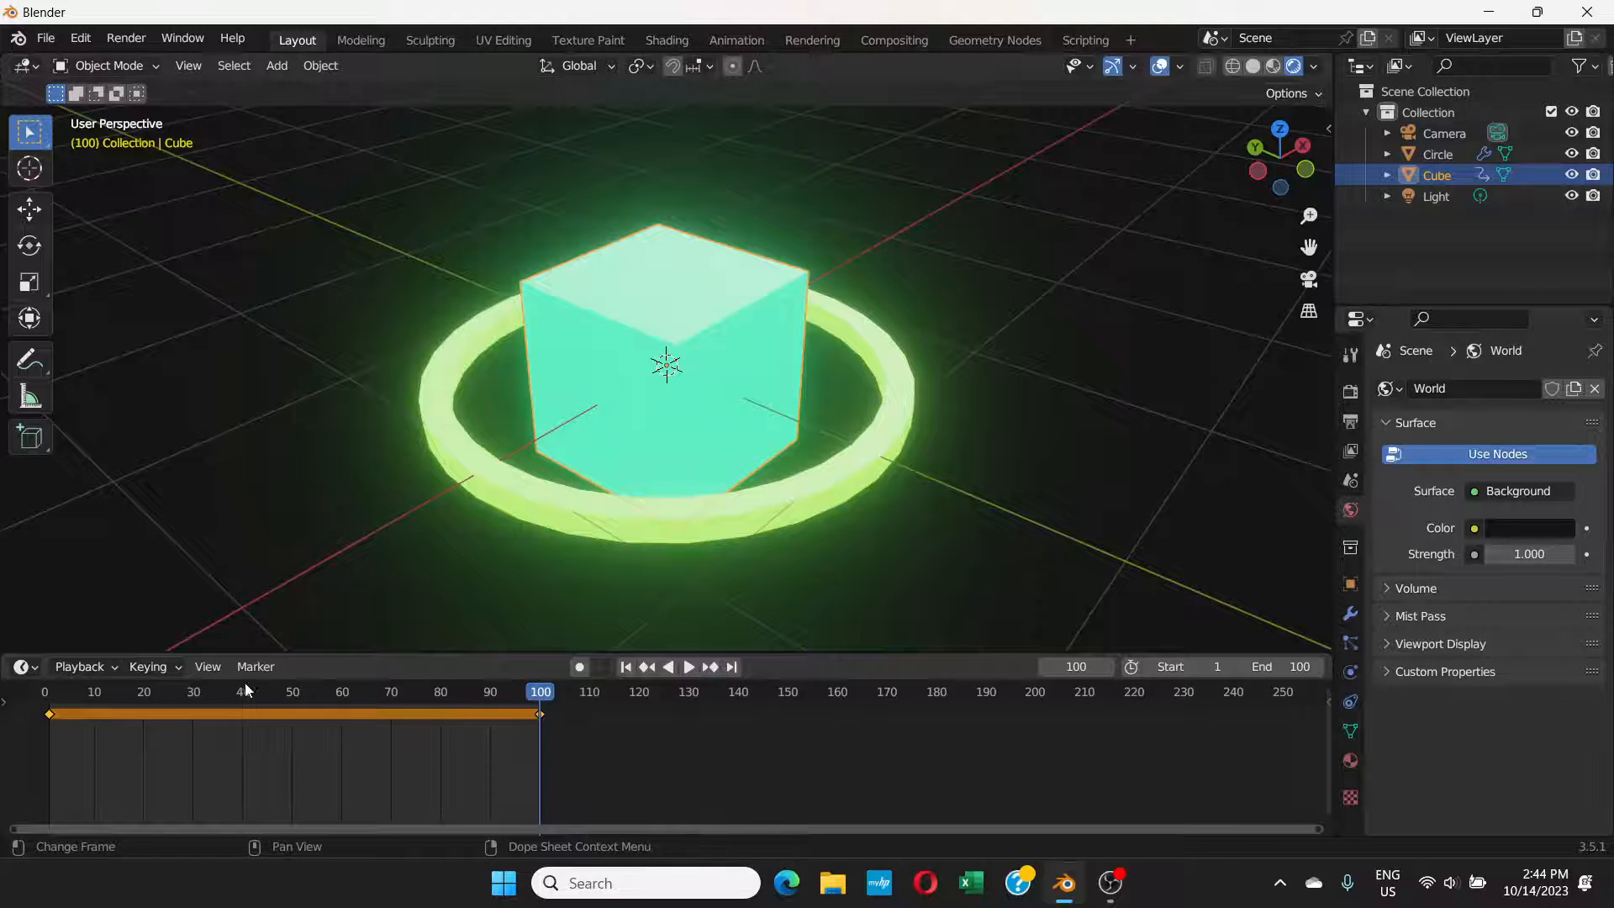
left_click(690, 667)
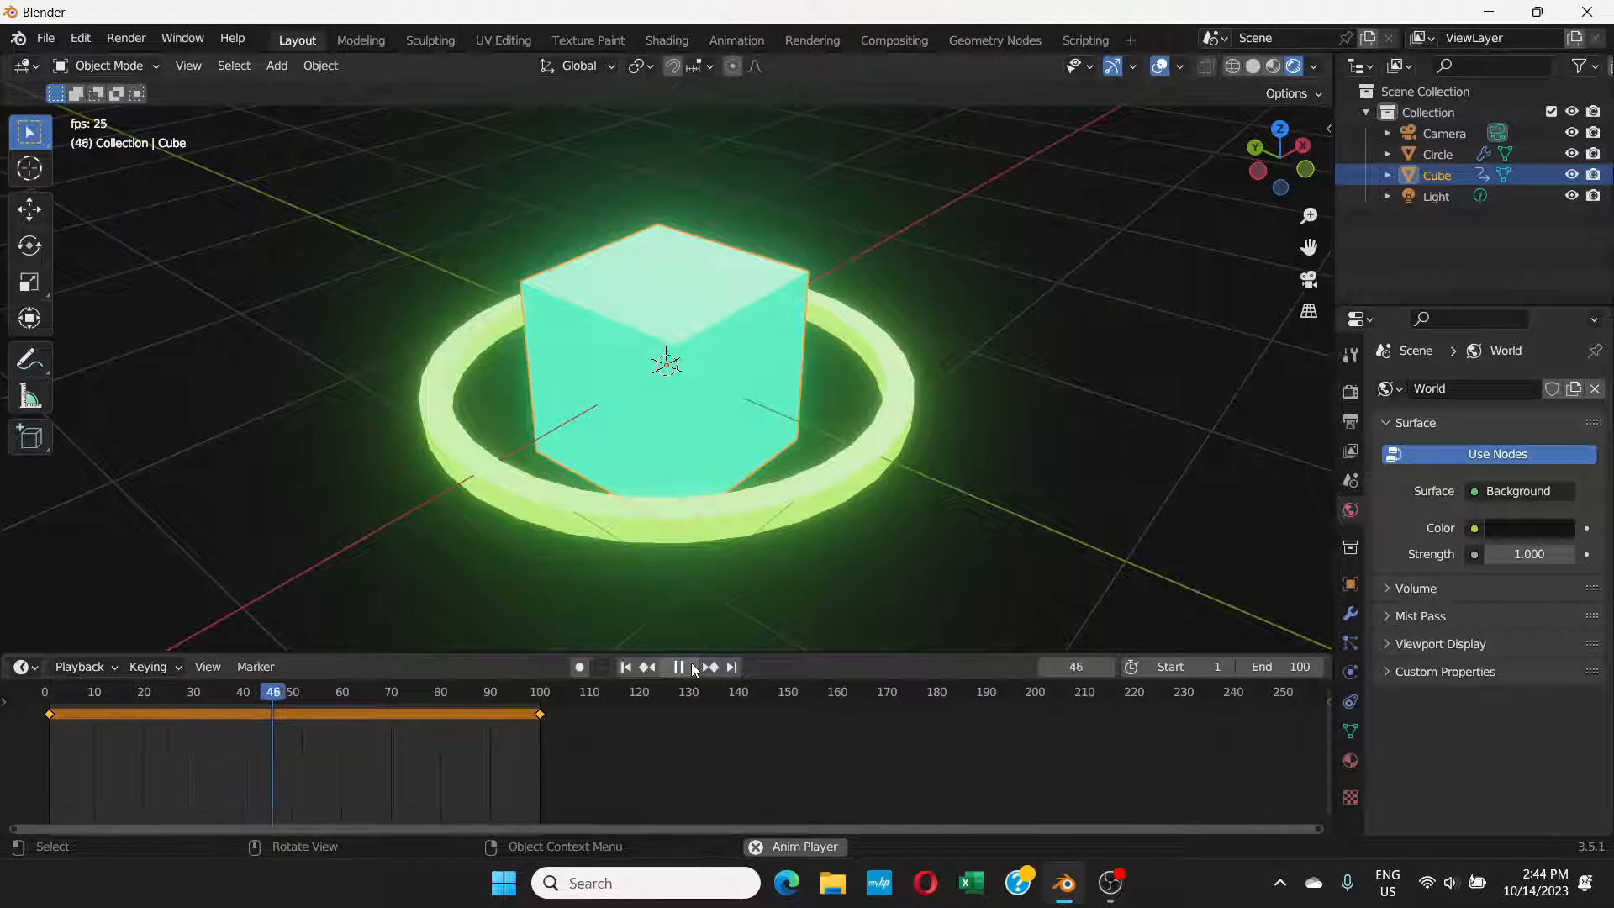
left_click(690, 668)
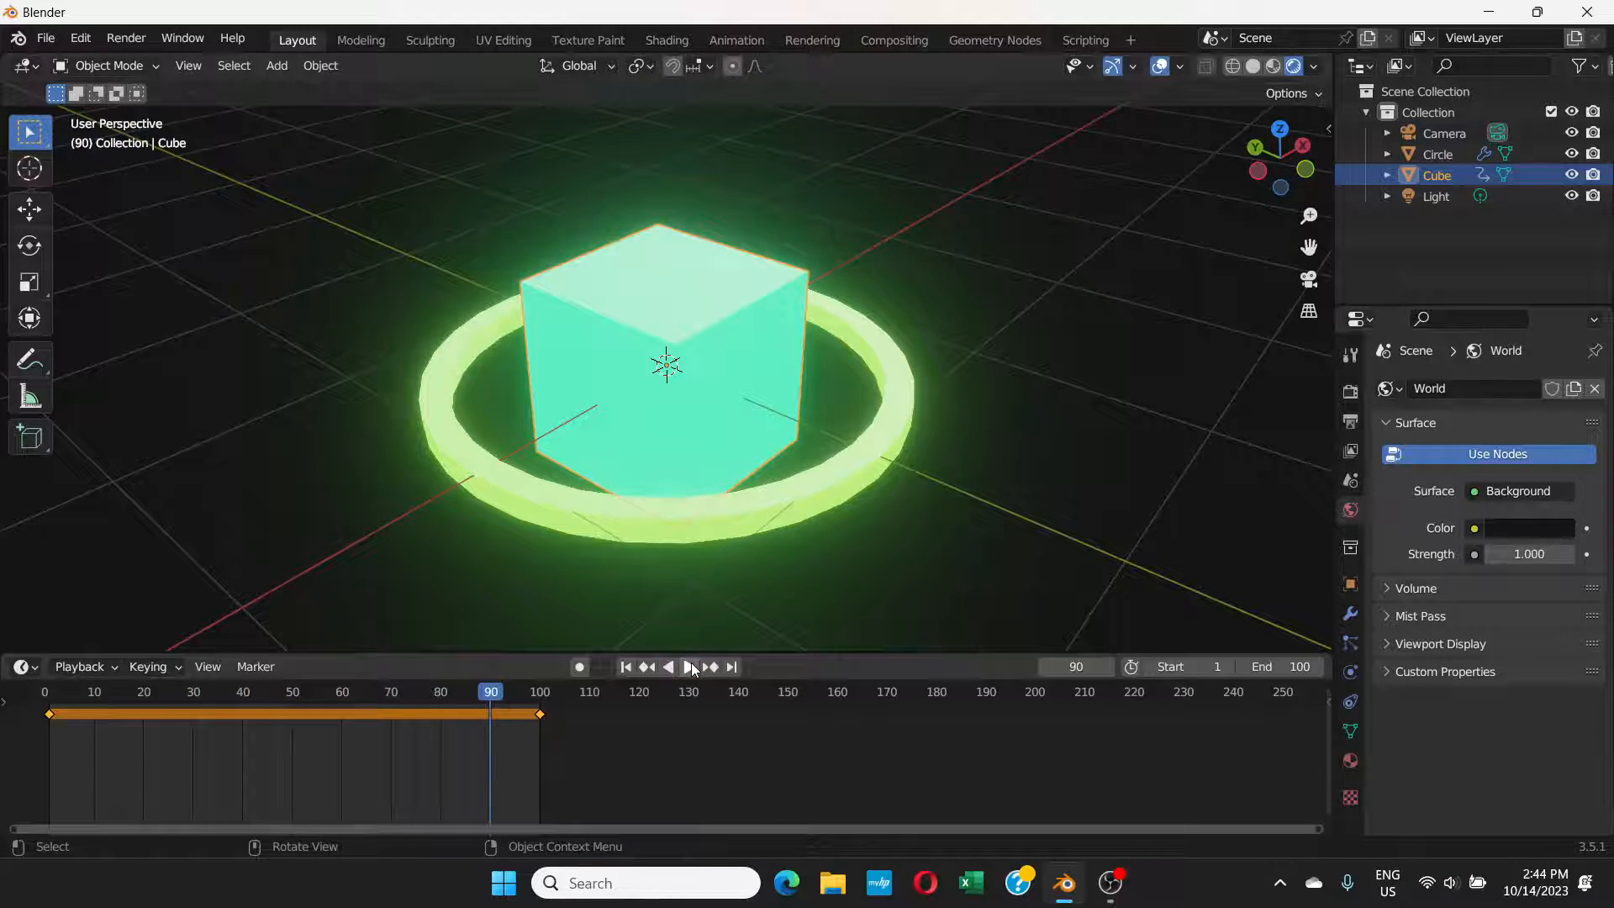
Step: Return to frame 1 and insert the cube's rotation keyframe again
left_click(625, 667)
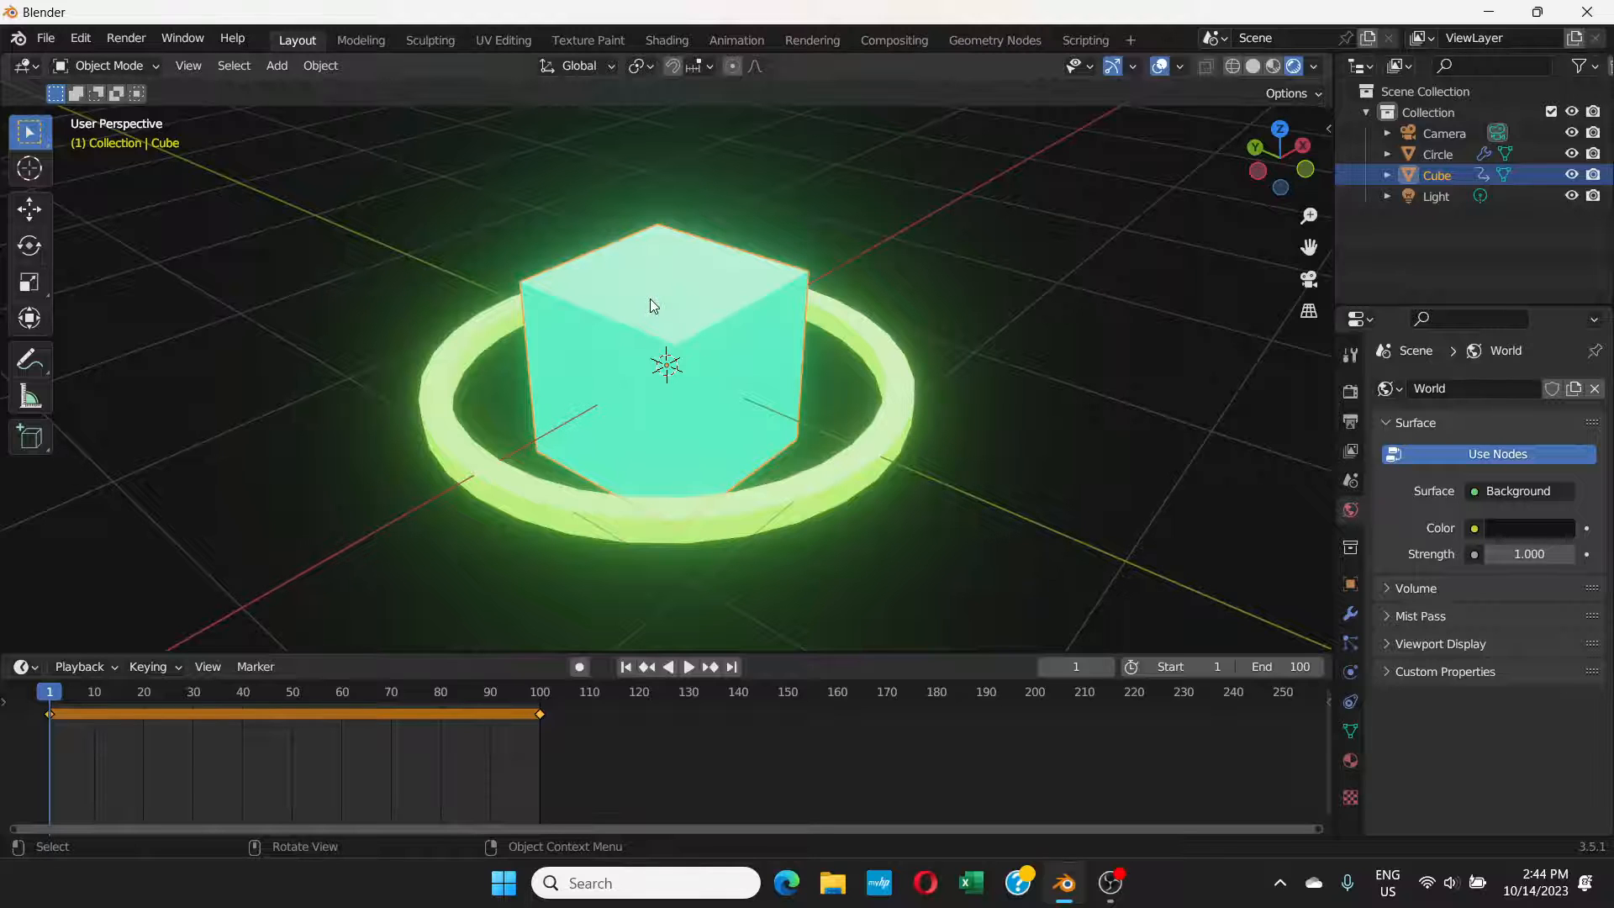
key("i")
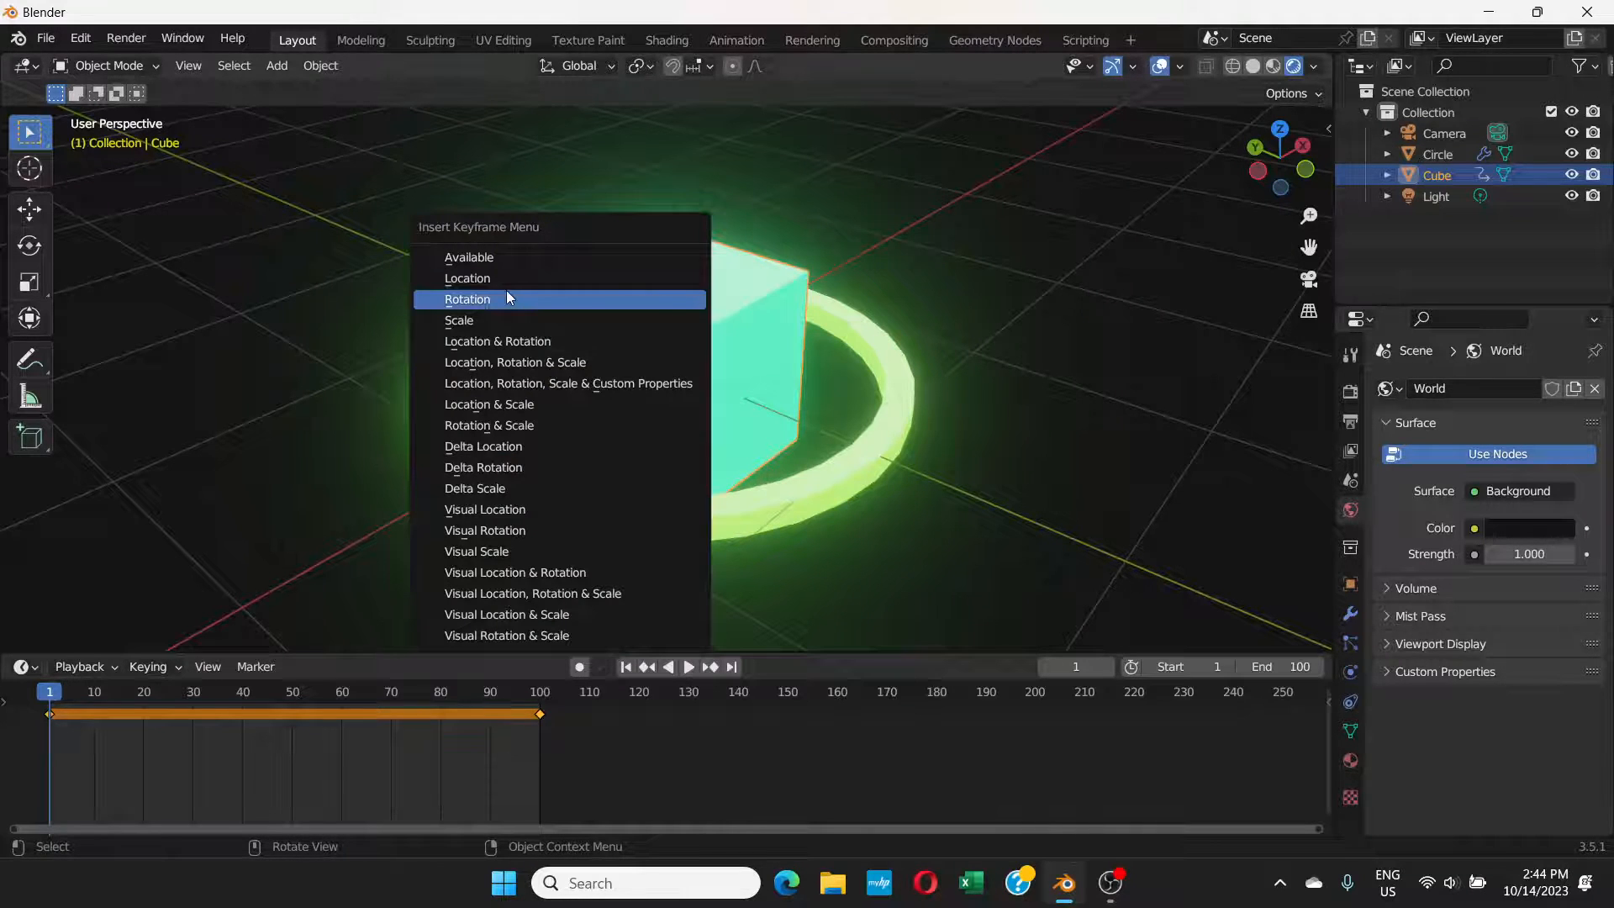
left_click(485, 300)
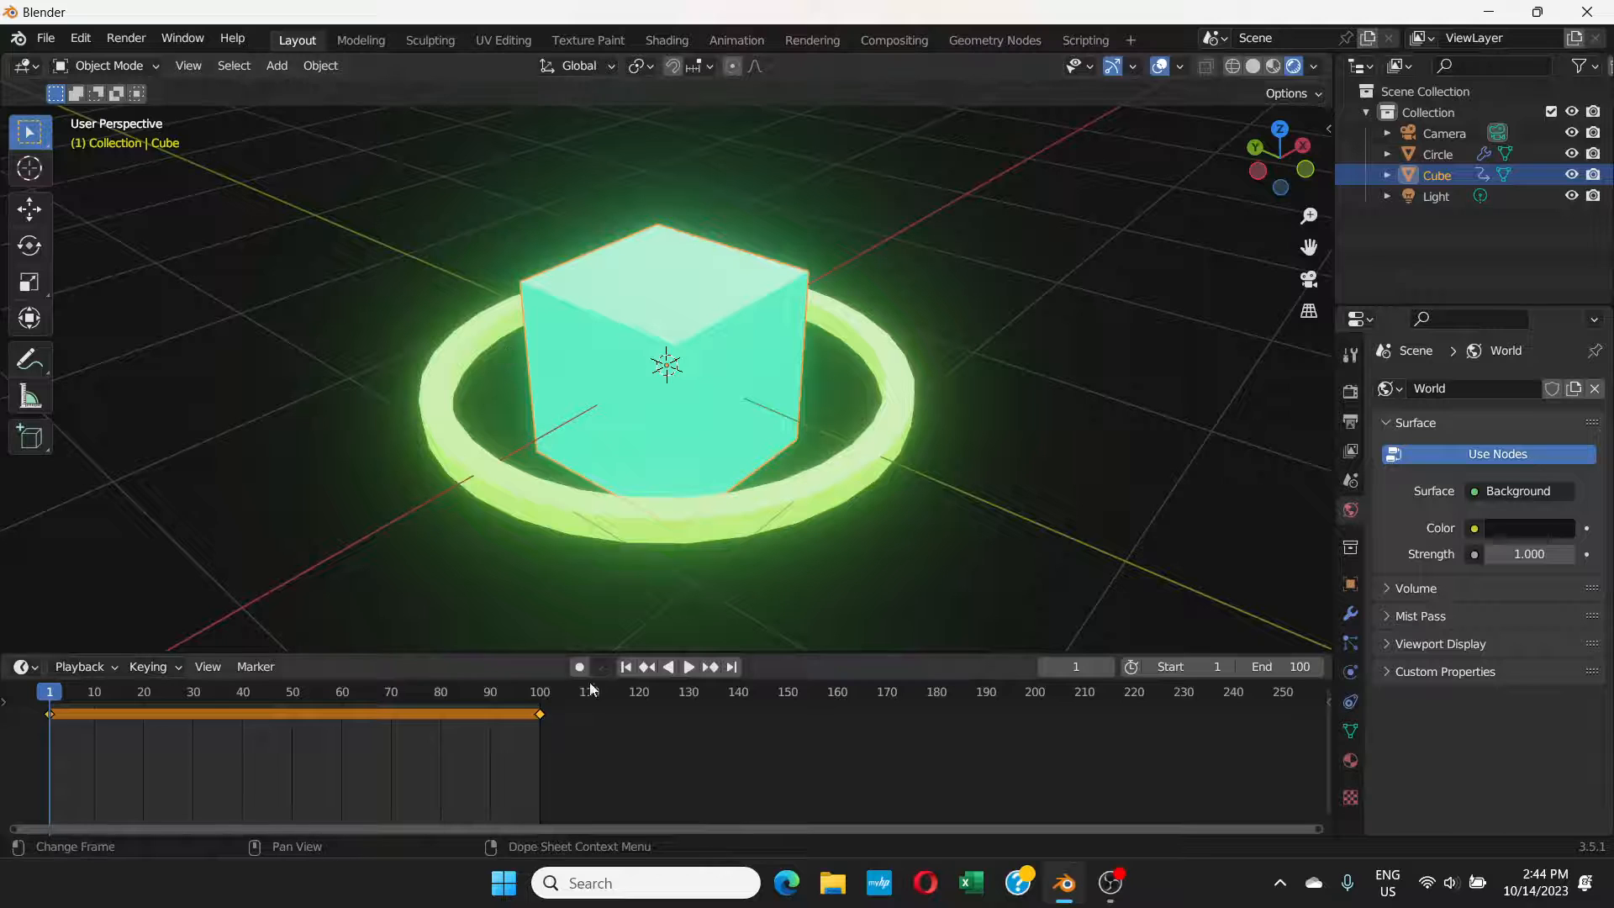
Step: Rotate the cube by 360° again at frame 100 and replace its rotation keyframe there
left_click(541, 693)
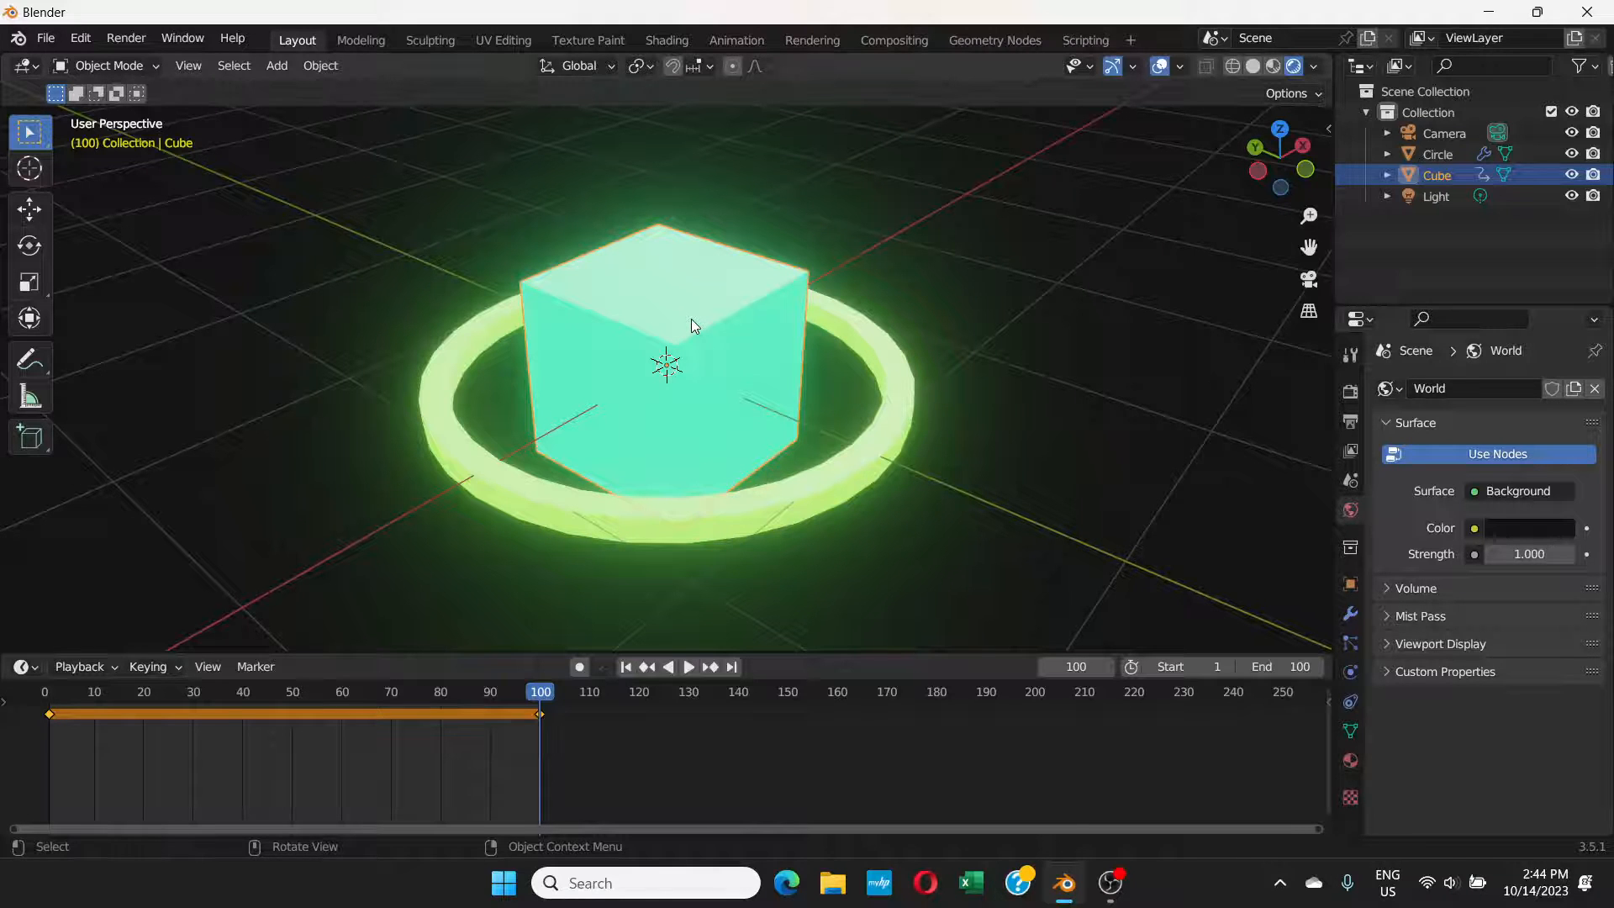
key("r")
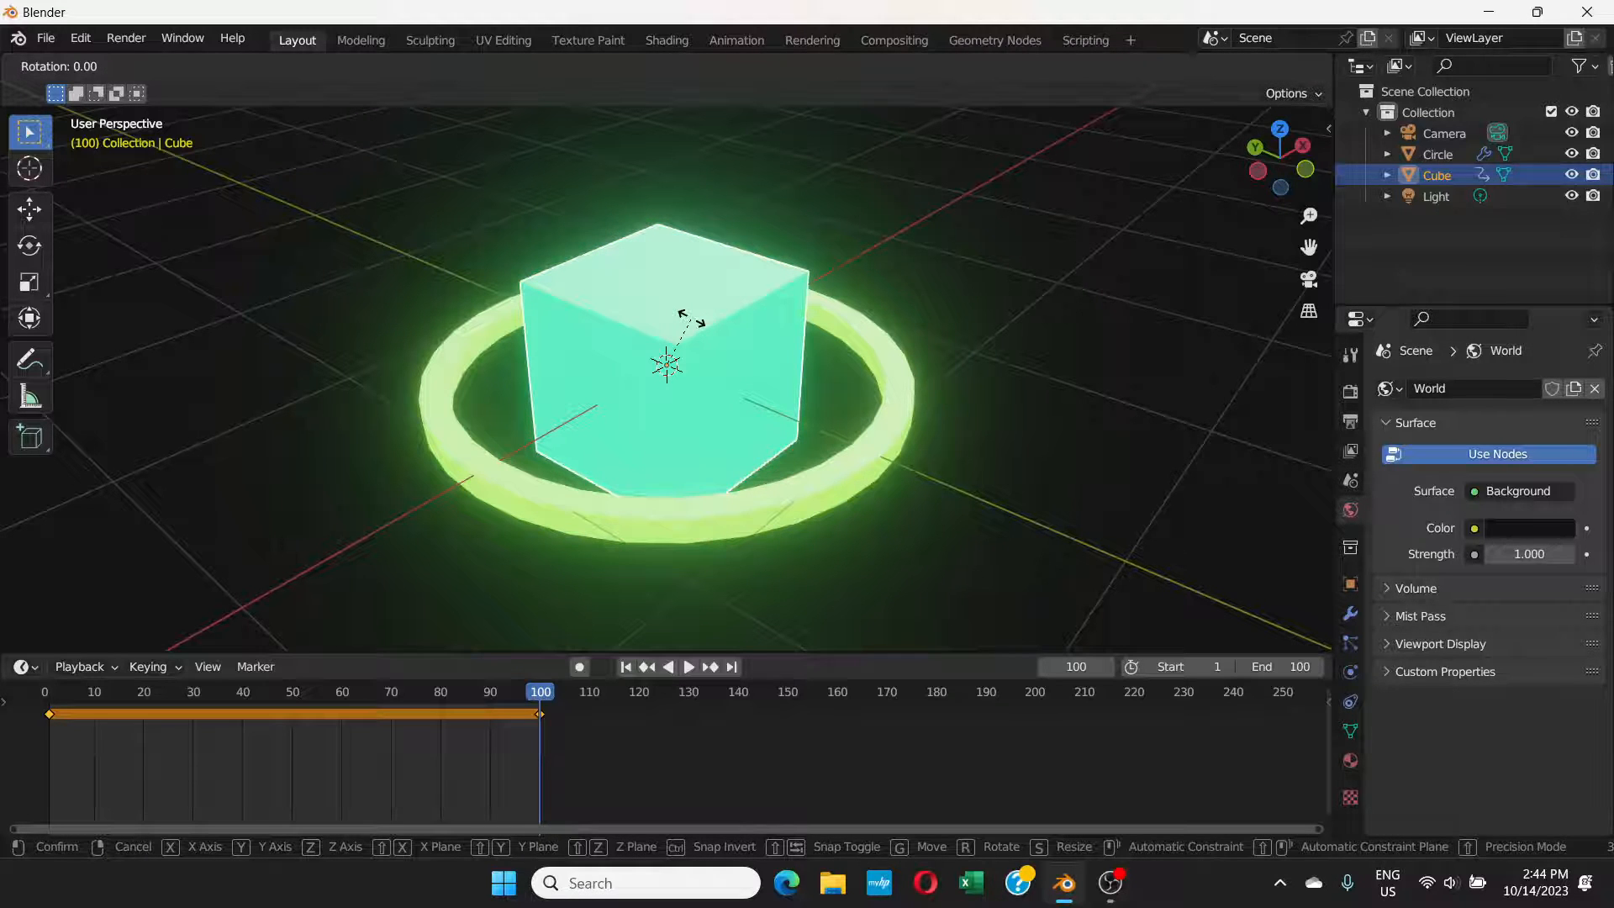
type("360")
key("Return")
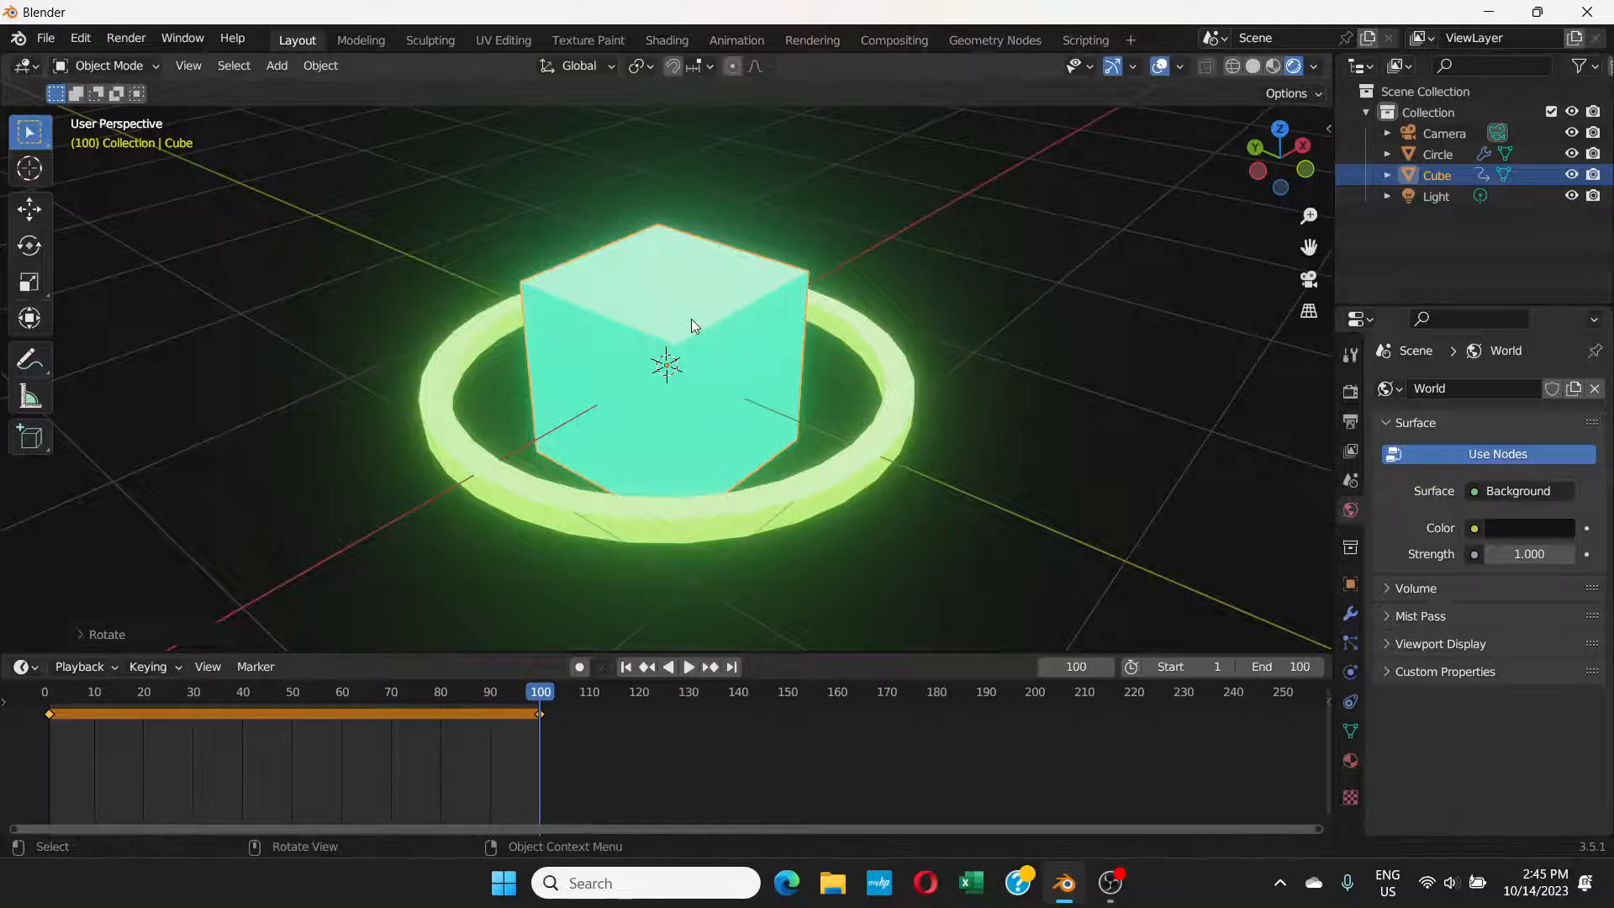
key("i")
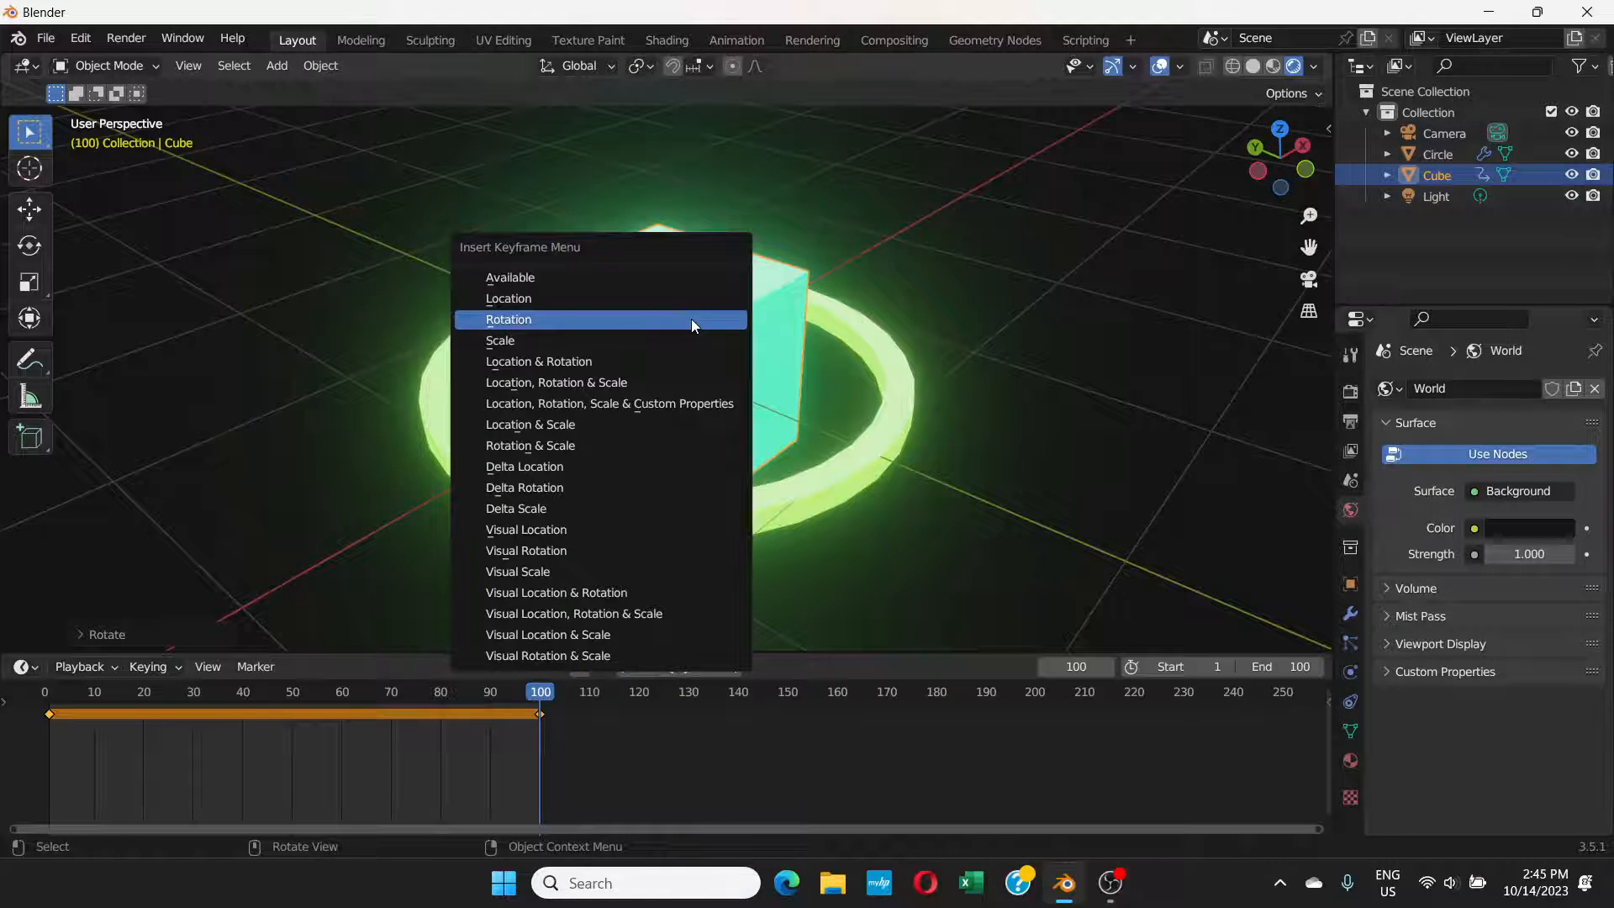
left_click(521, 320)
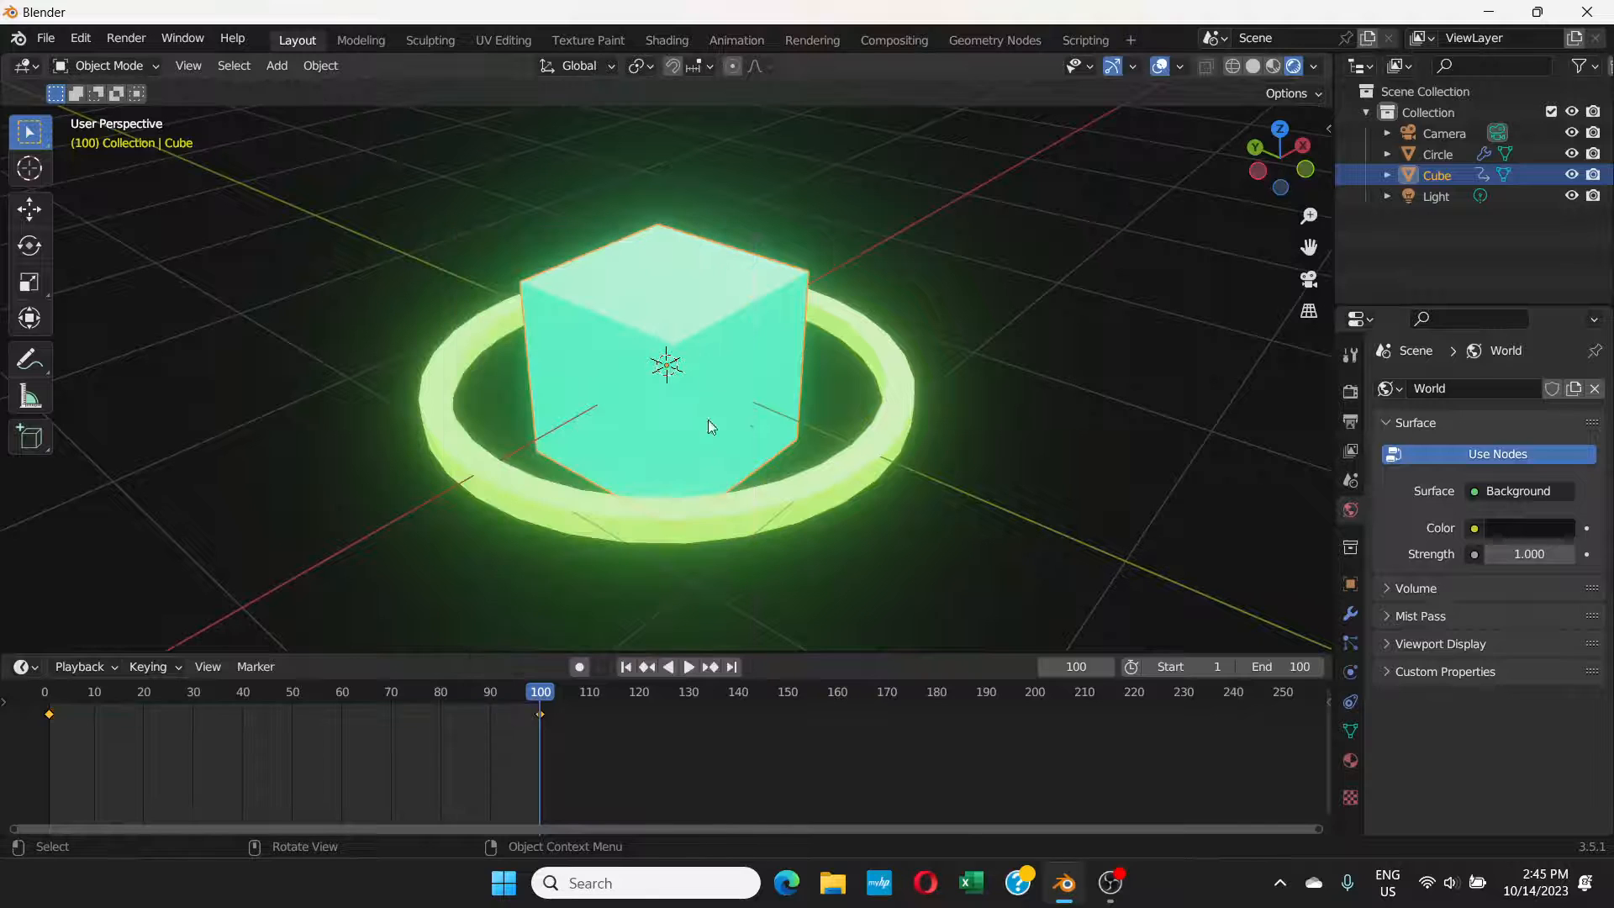
Step: Play and scrub through the animation to check the cube's rotation, in both rendered and material preview shading
left_click(689, 666)
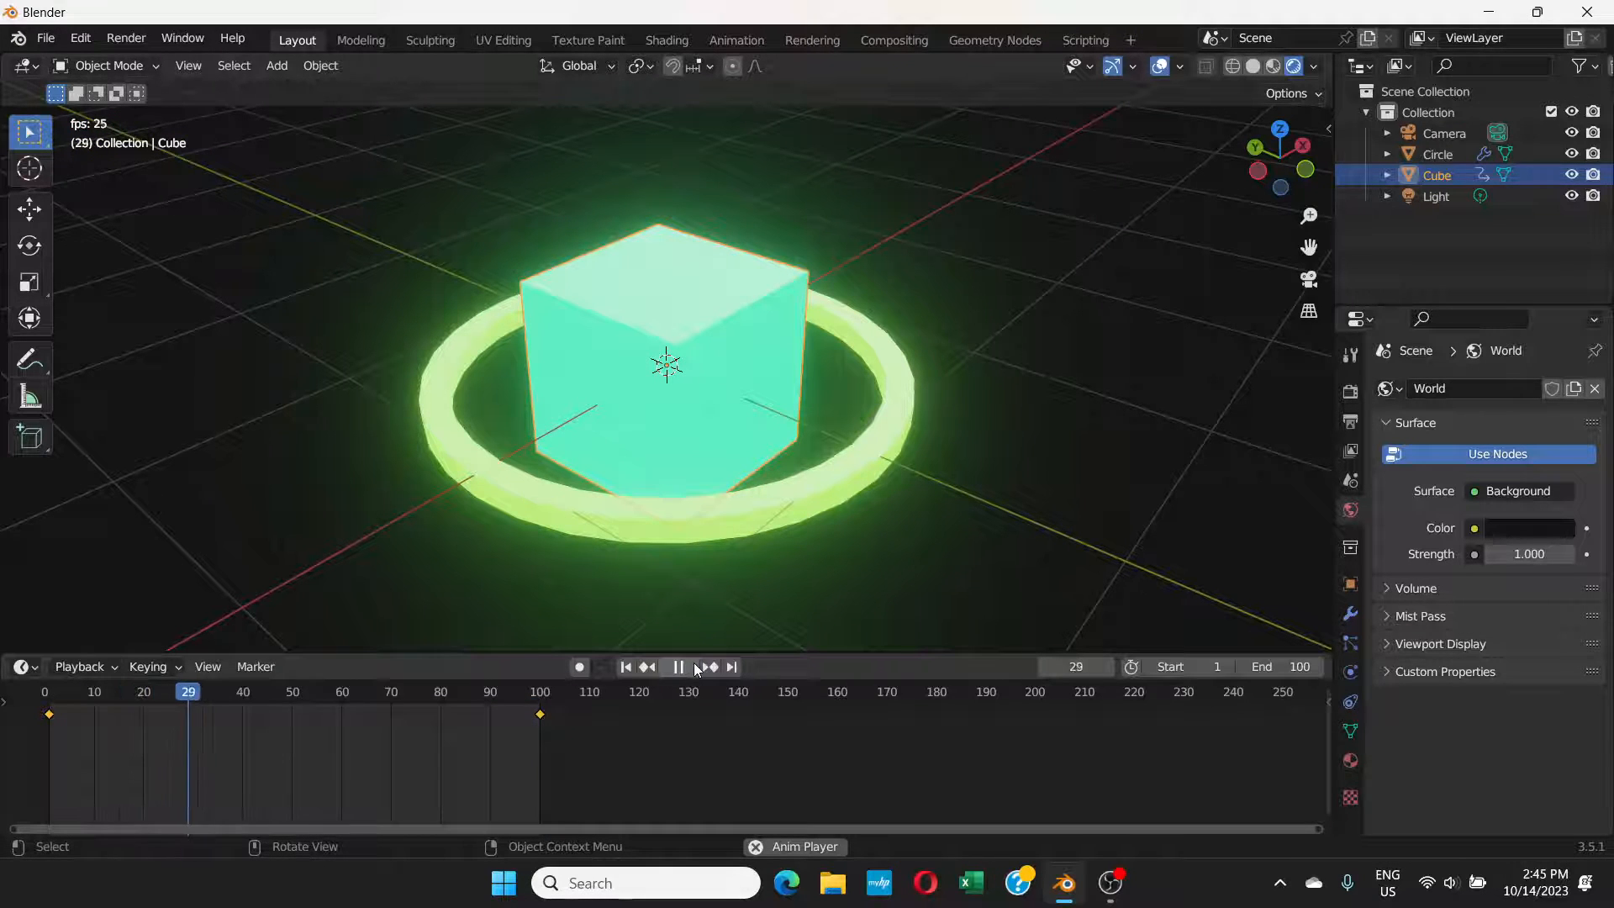
left_click(694, 667)
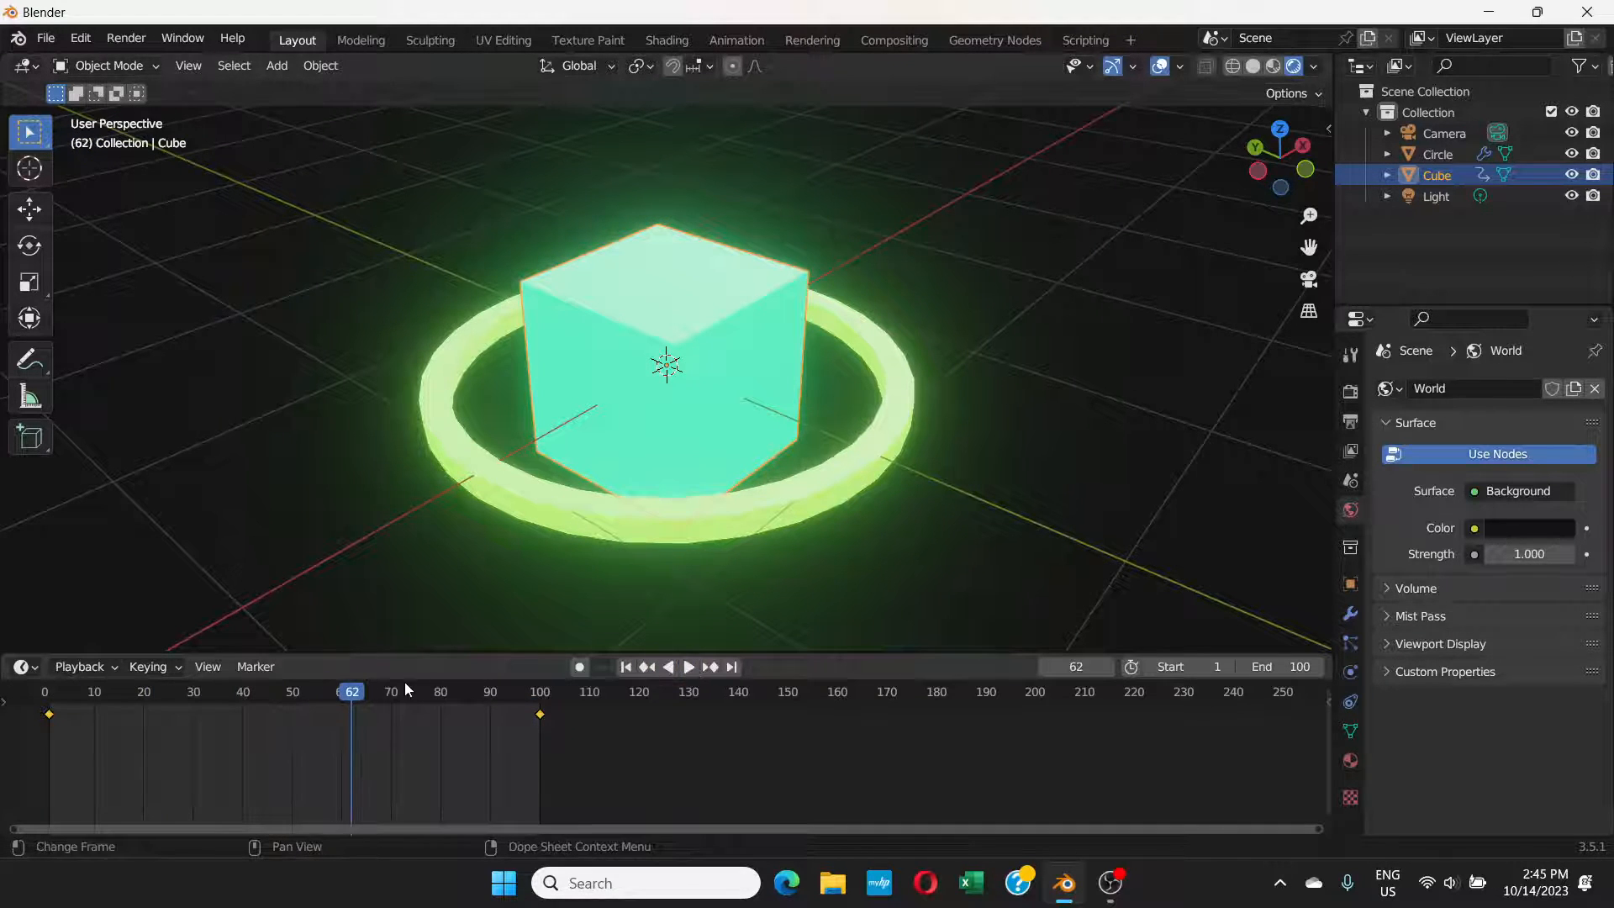
left_click(115, 706)
left_click_drag(73, 708, 480, 708)
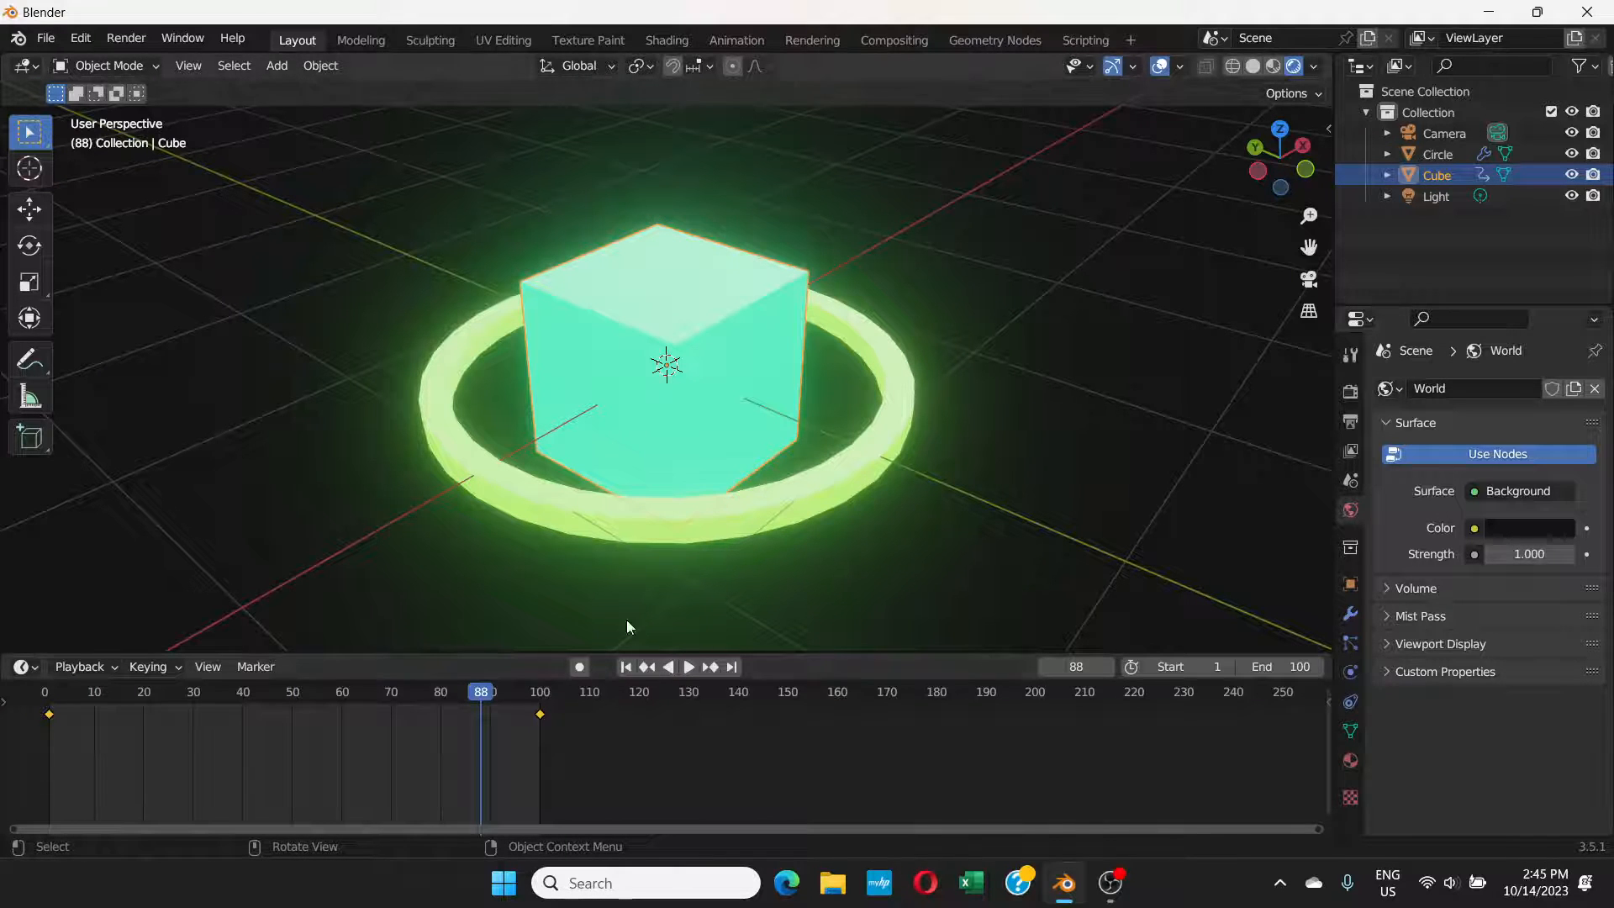
middle_click_drag(709, 385, 702, 405)
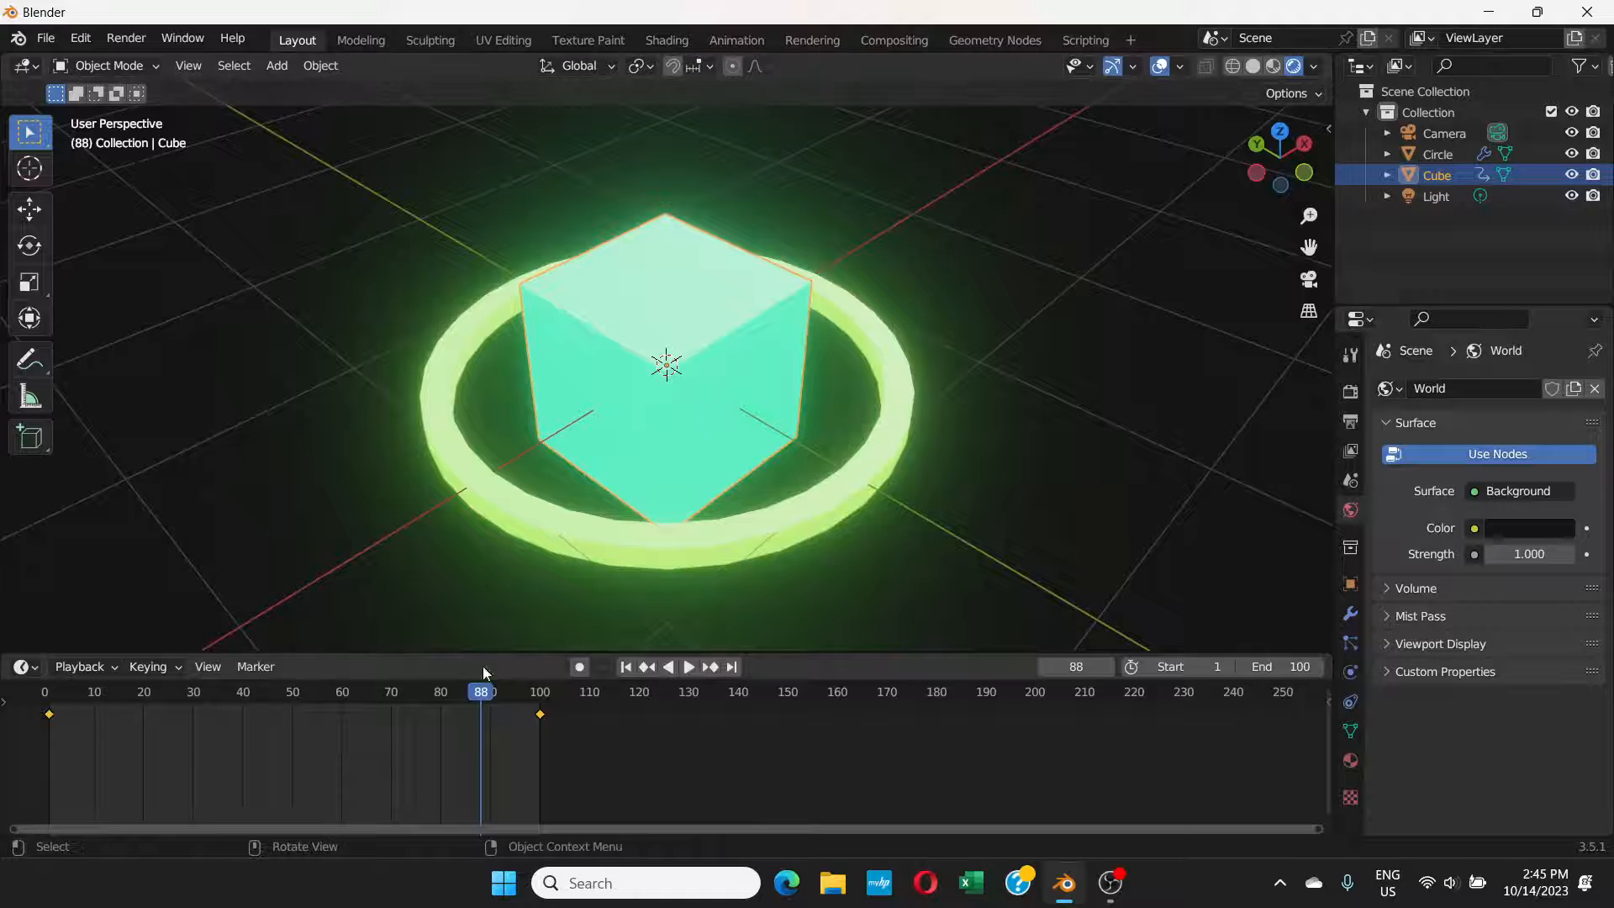
left_click(1273, 65)
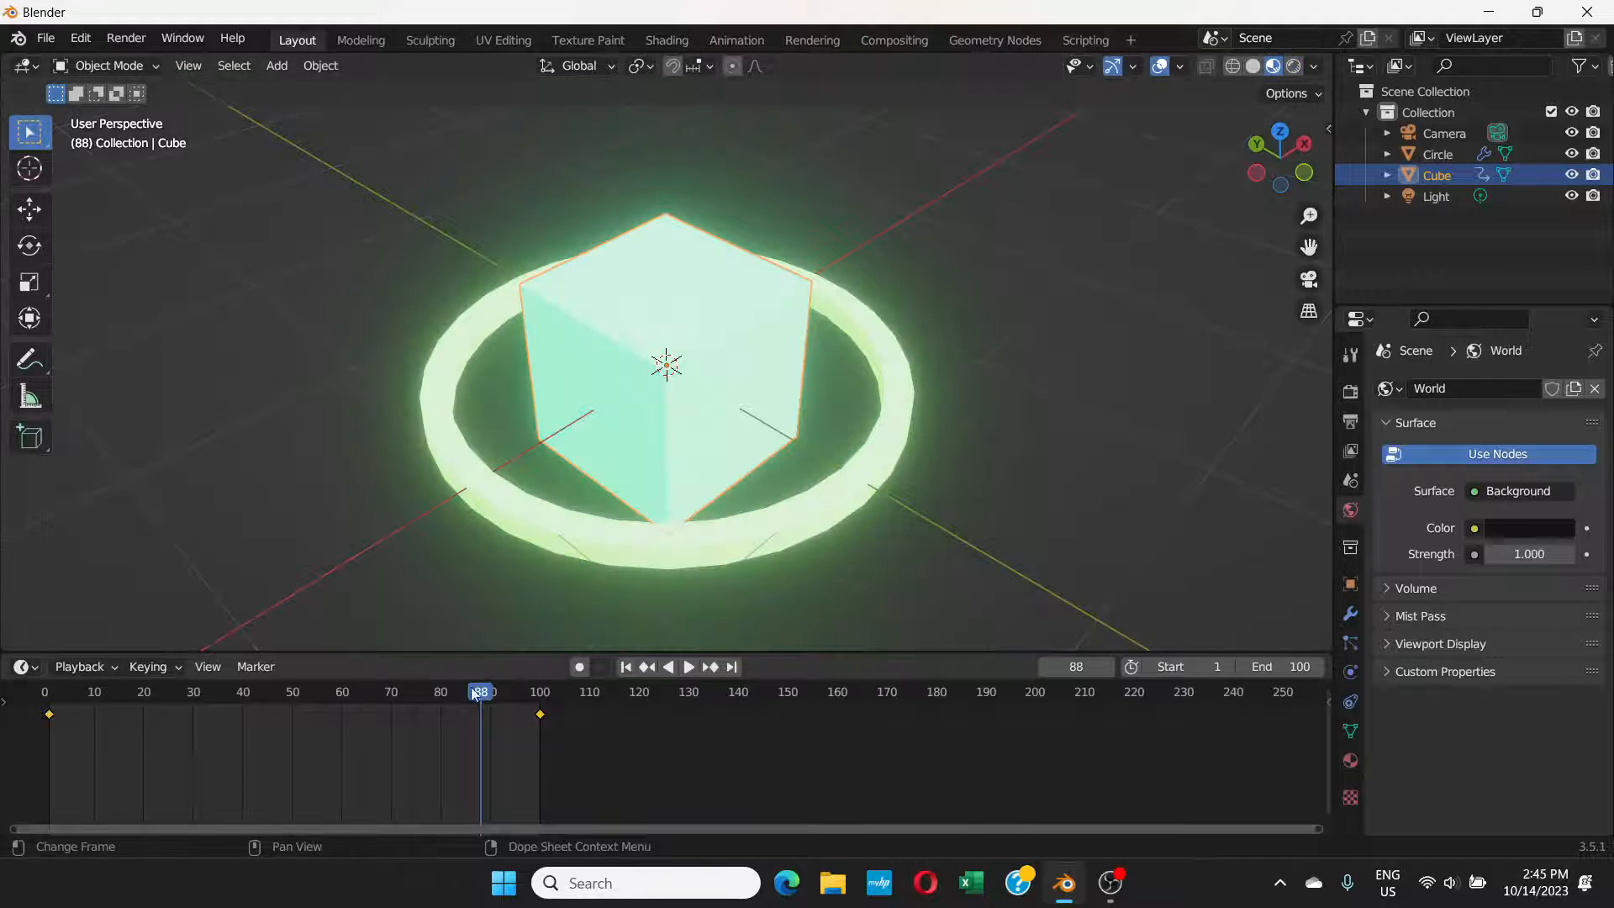
left_click_drag(476, 693, 510, 677)
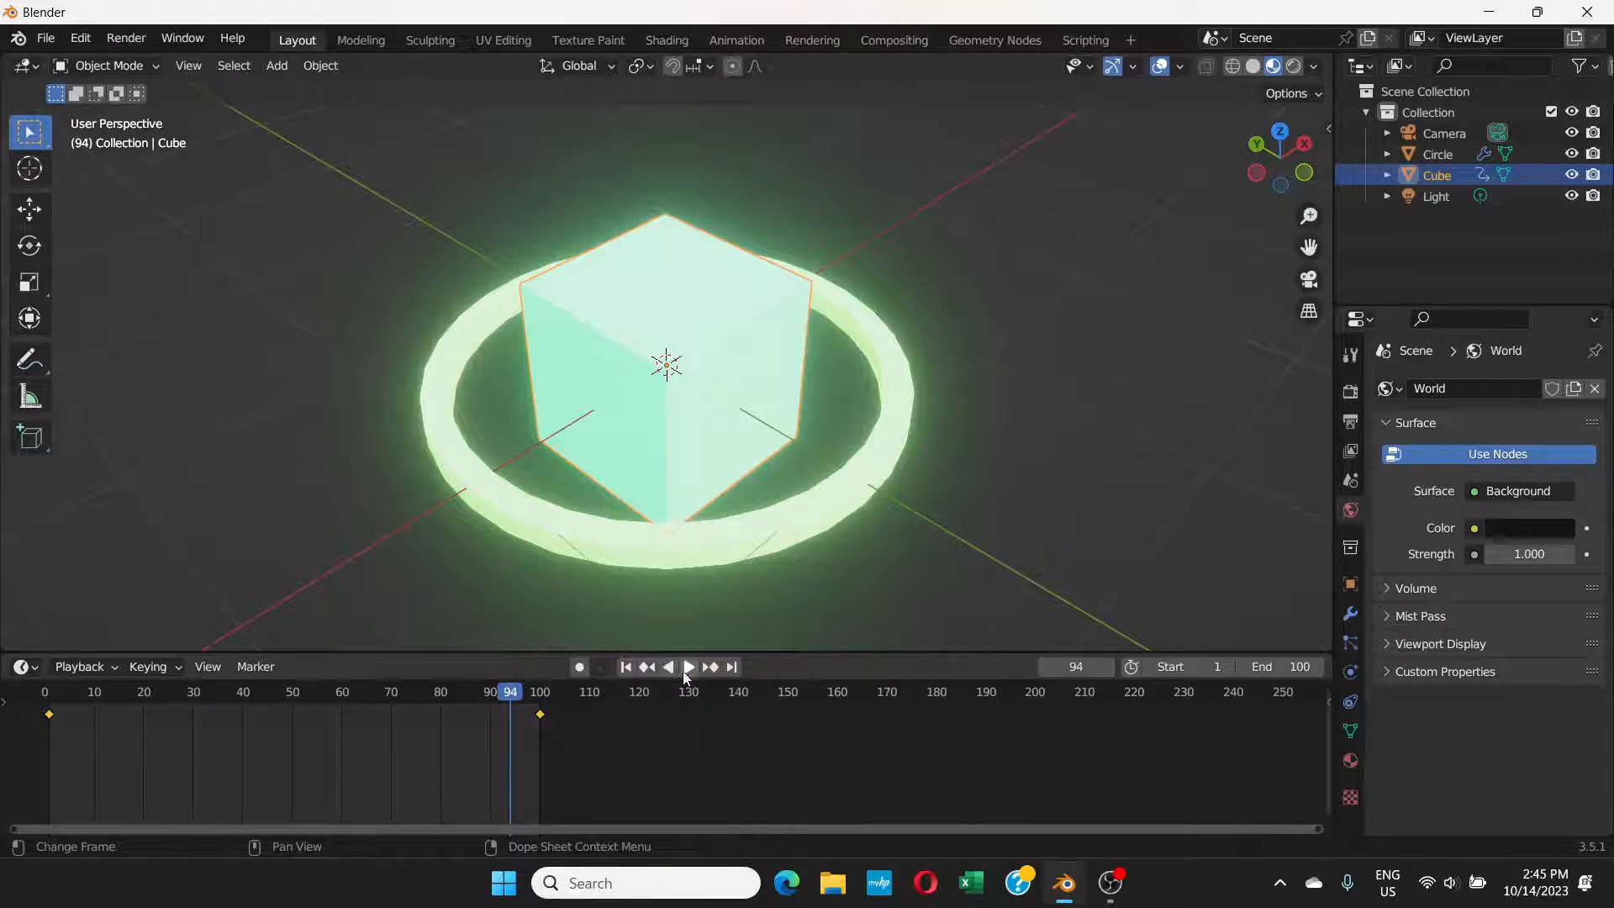
Step: Switch the viewport back to rendered shading and re-insert the cube's rotation keyframe at frame 1
left_click(626, 671)
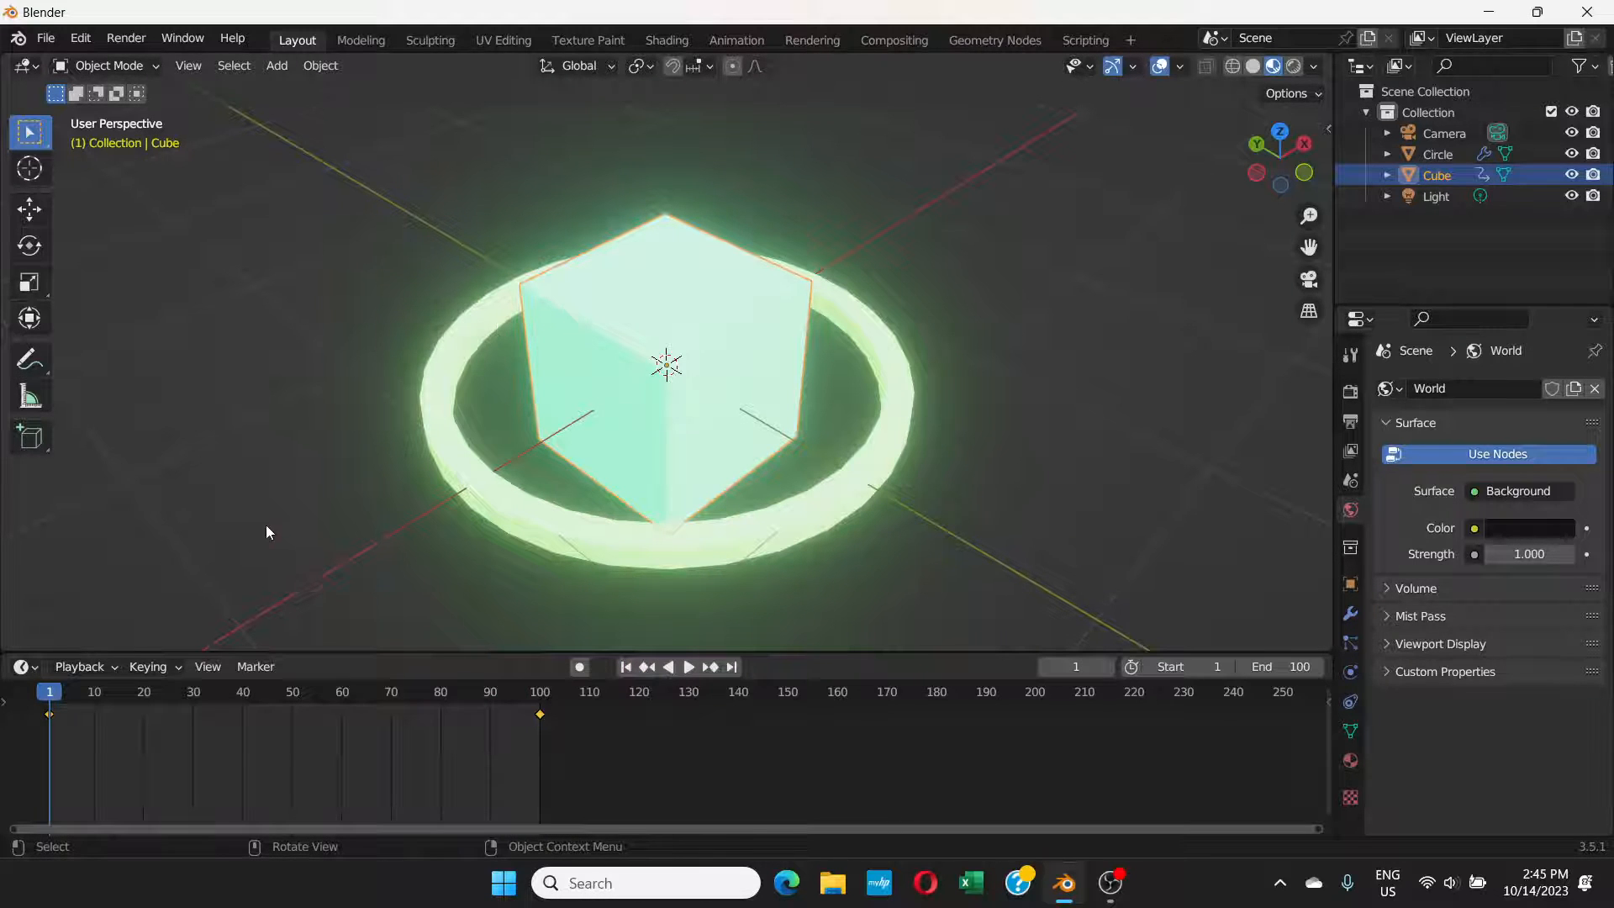
middle_click_drag(698, 356, 698, 342)
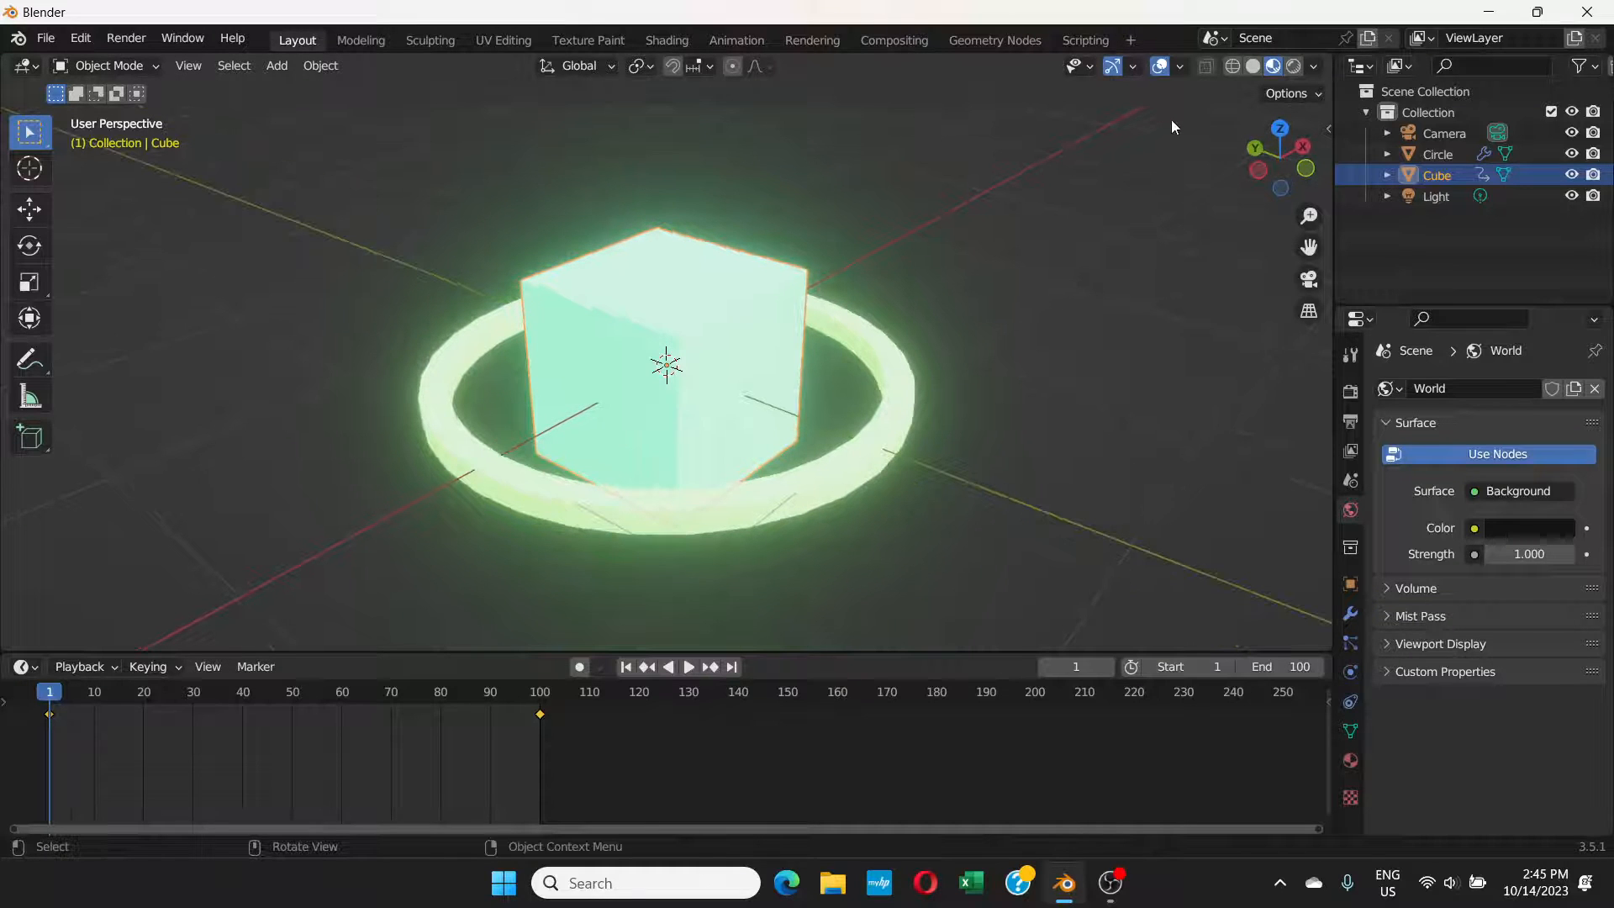
left_click(1294, 67)
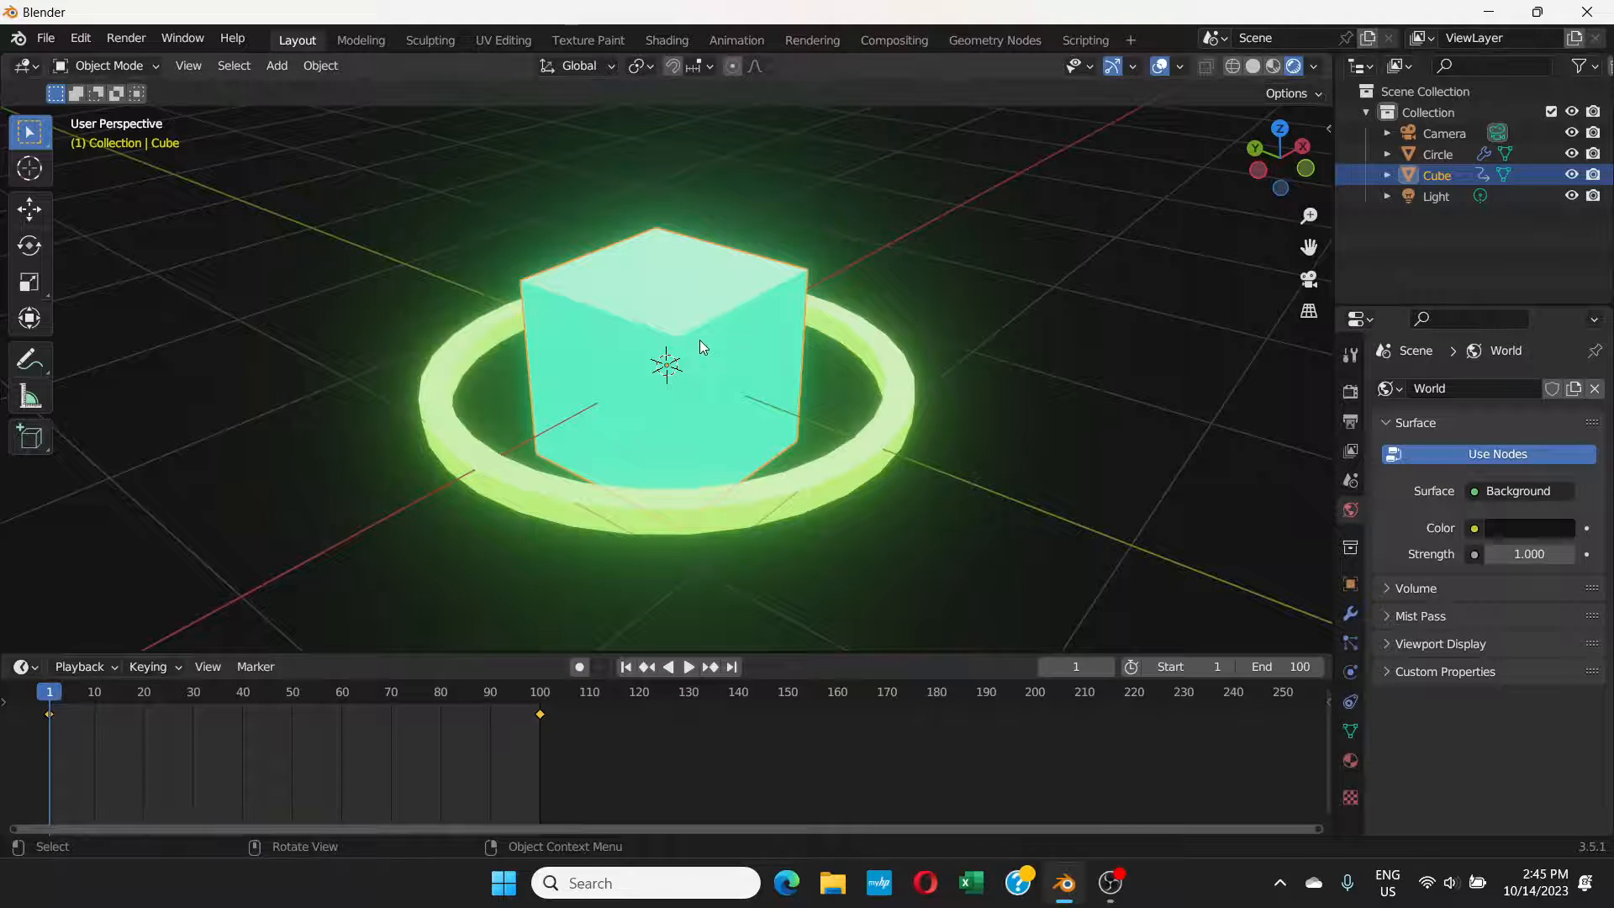
key("i")
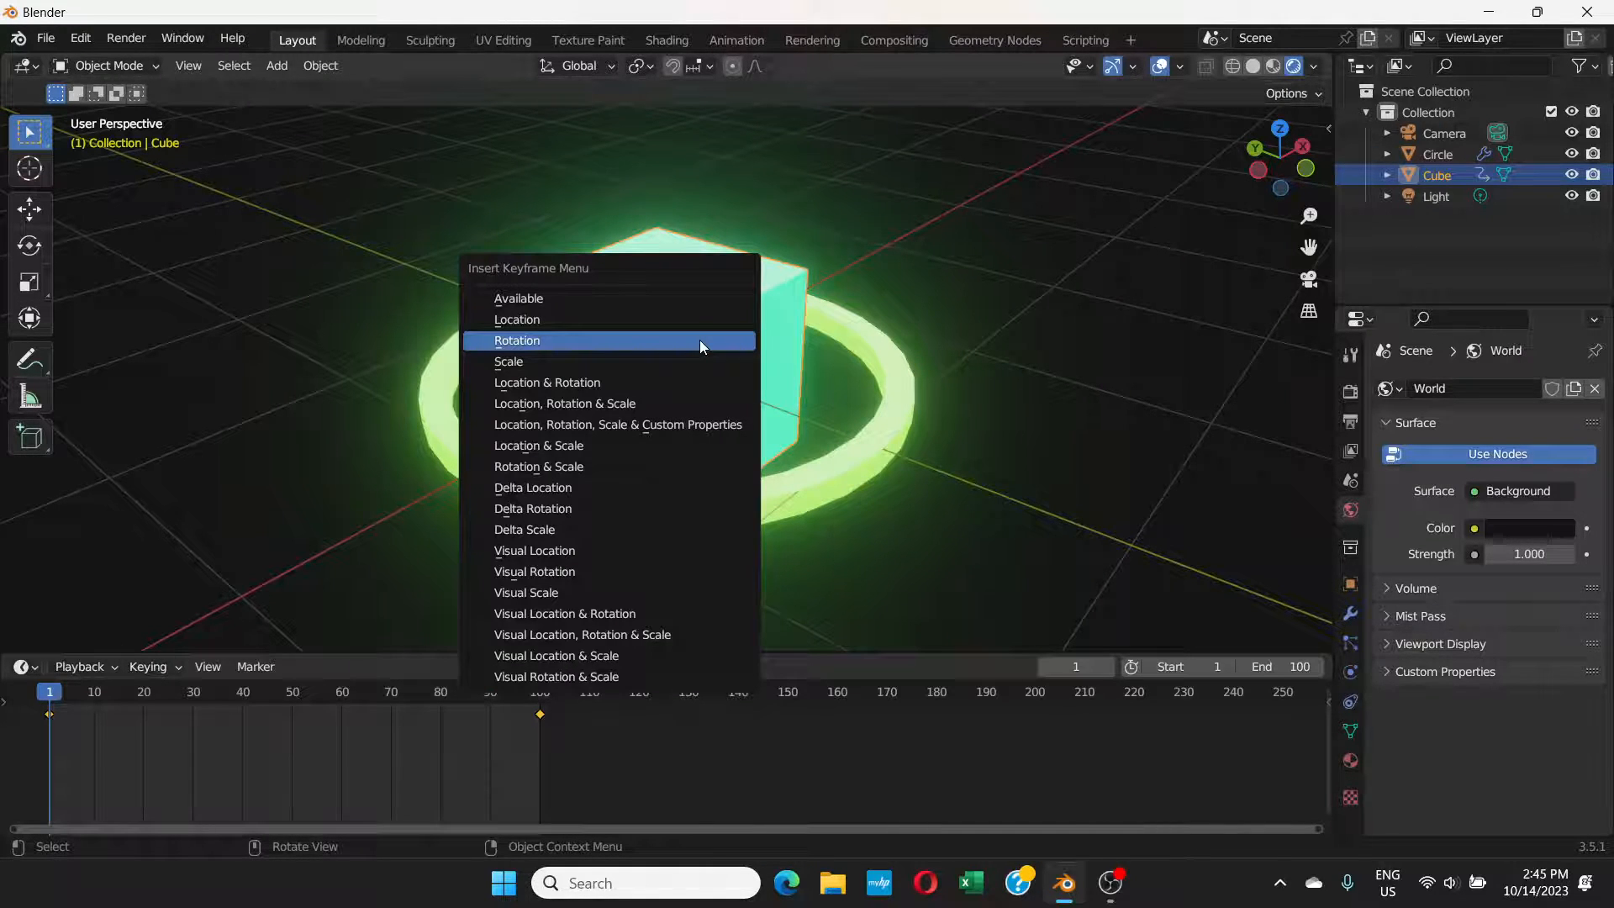
left_click(516, 340)
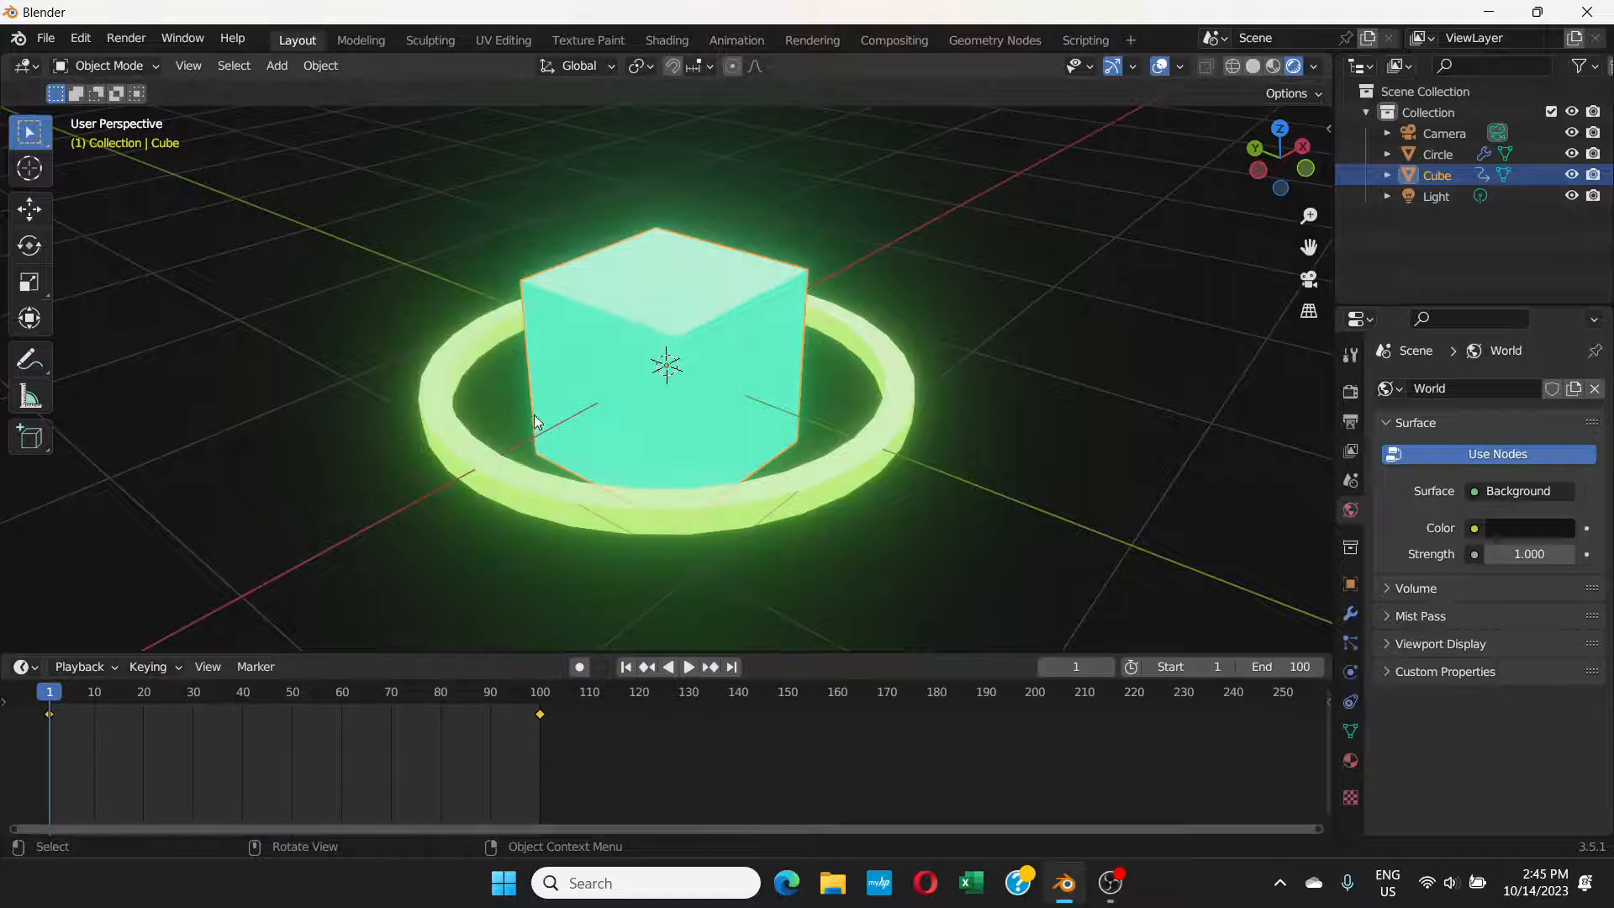
Step: At frame 100, rotate the cube 360° about the global Z axis, insert its rotation keyframe, and play the animation to check it
left_click(539, 700)
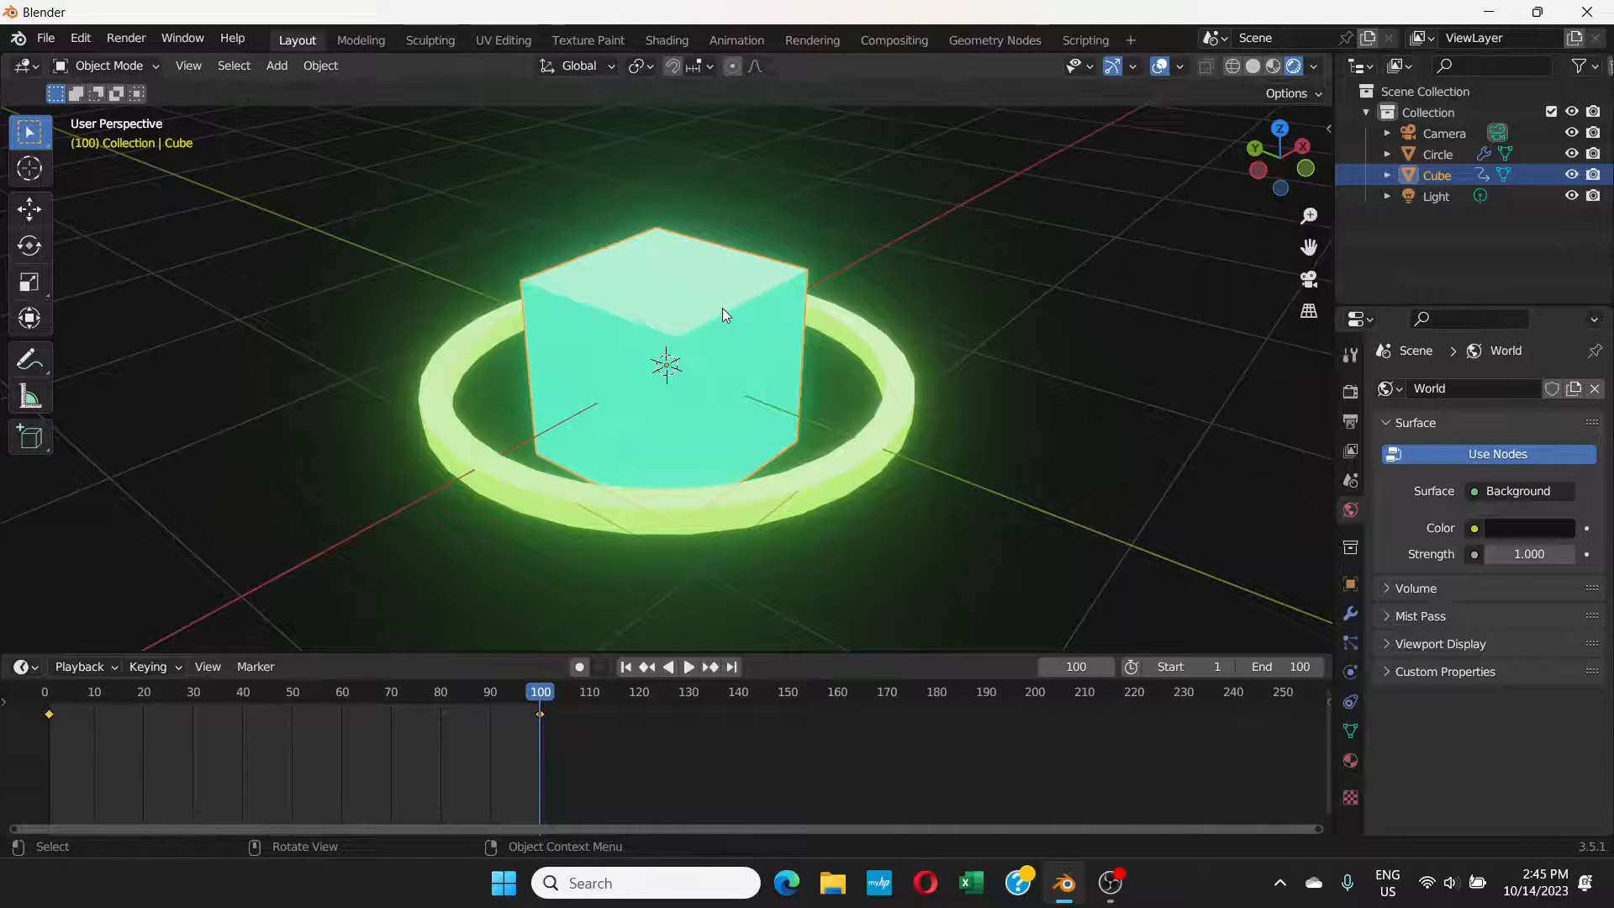
key("r")
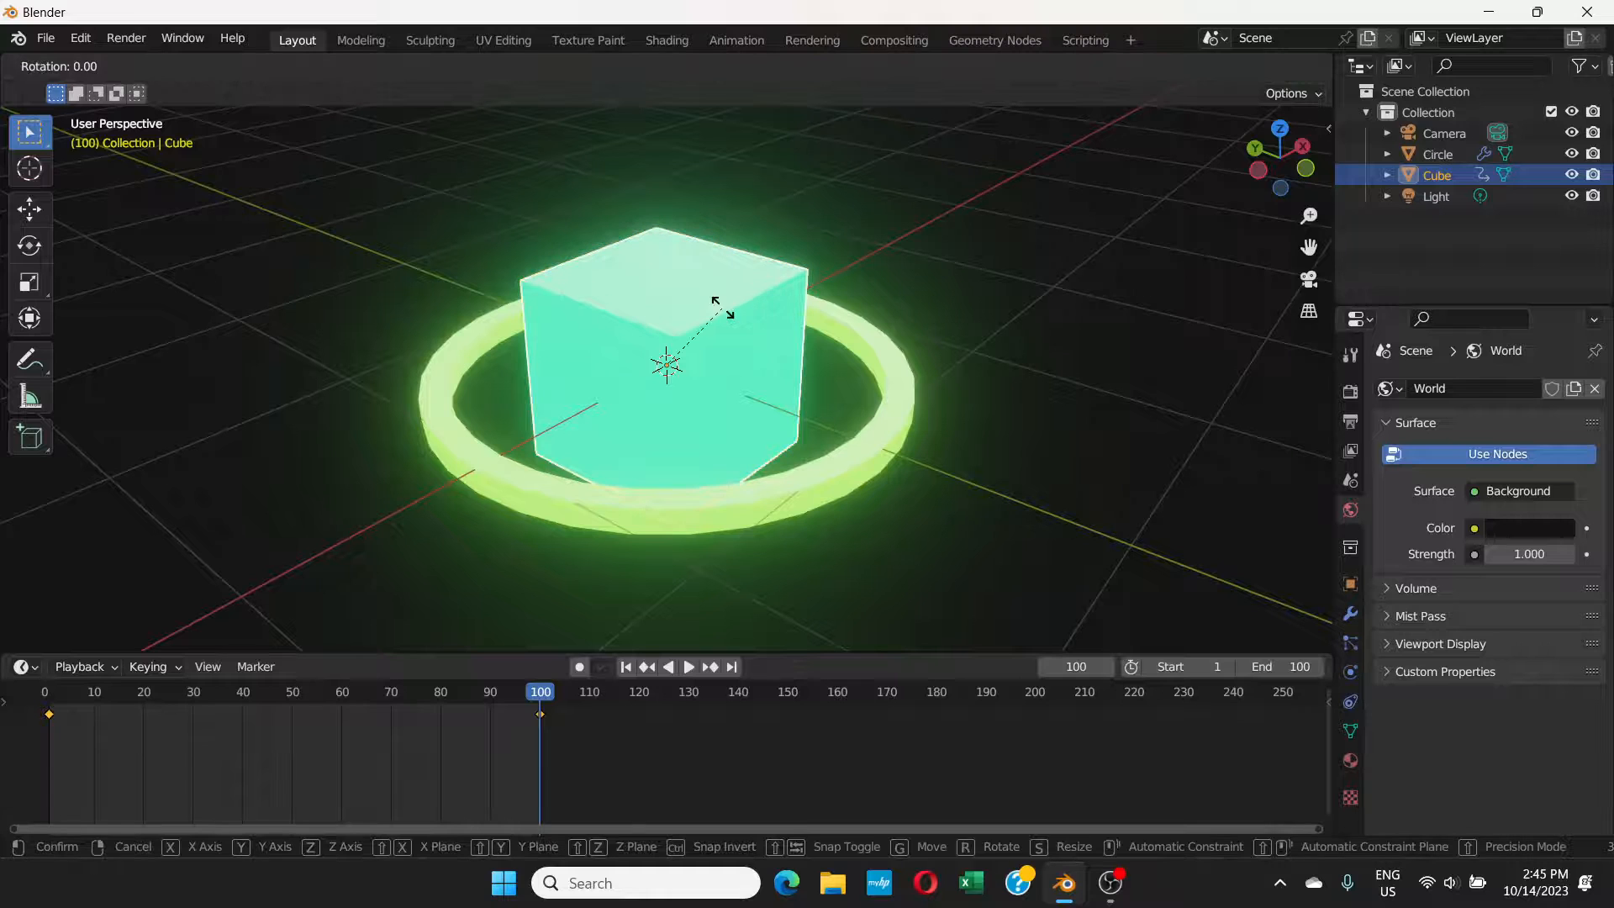
key("z")
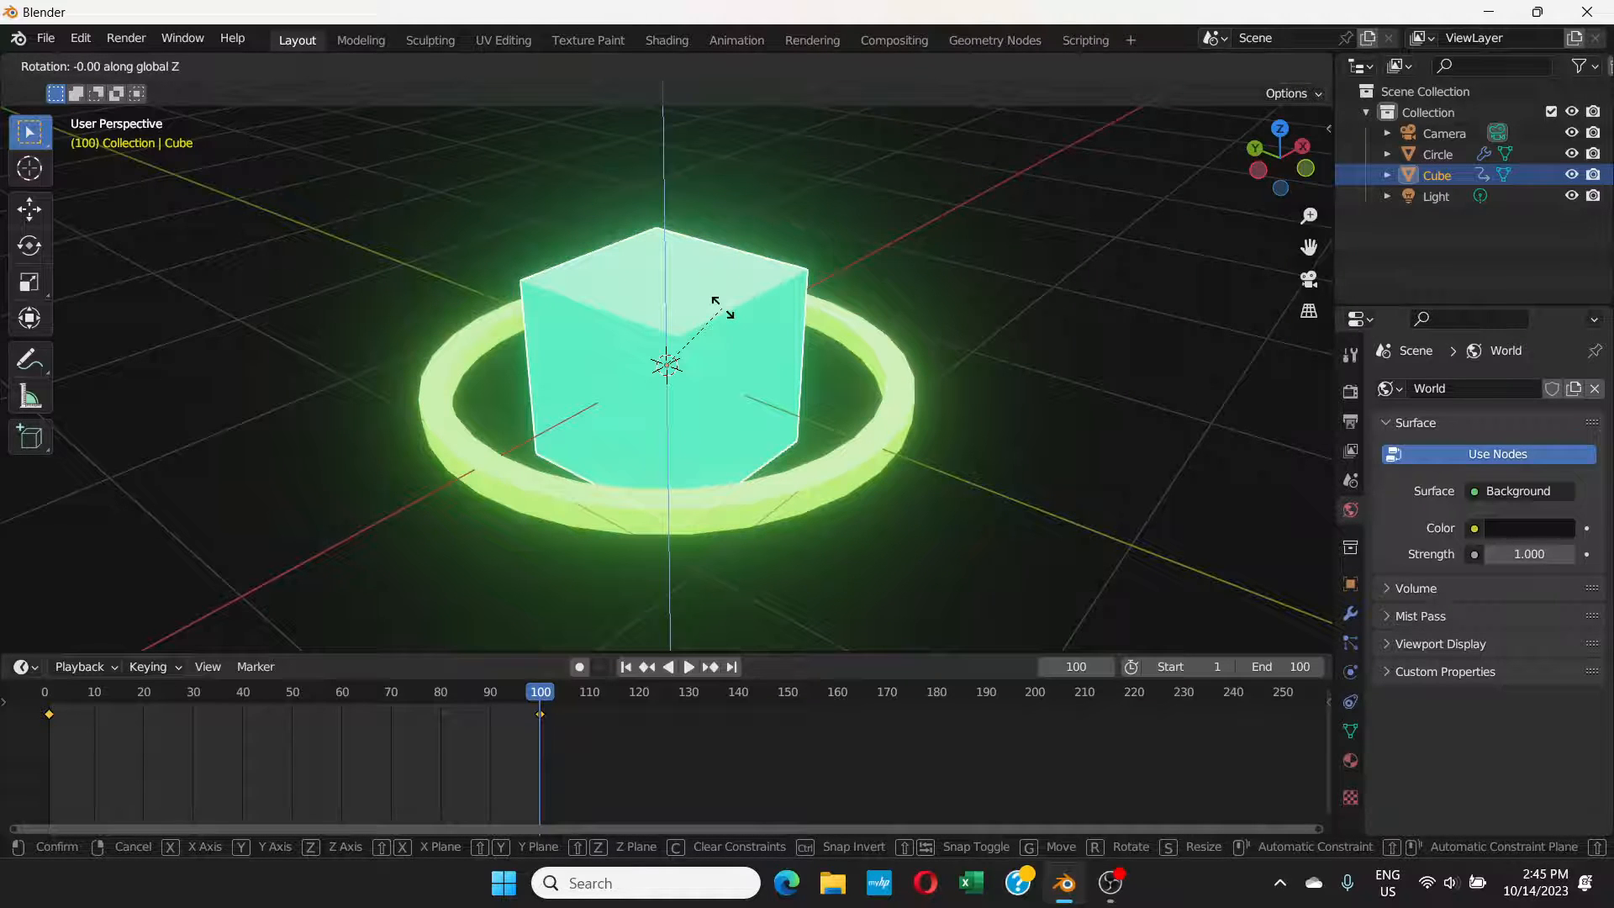
type("3")
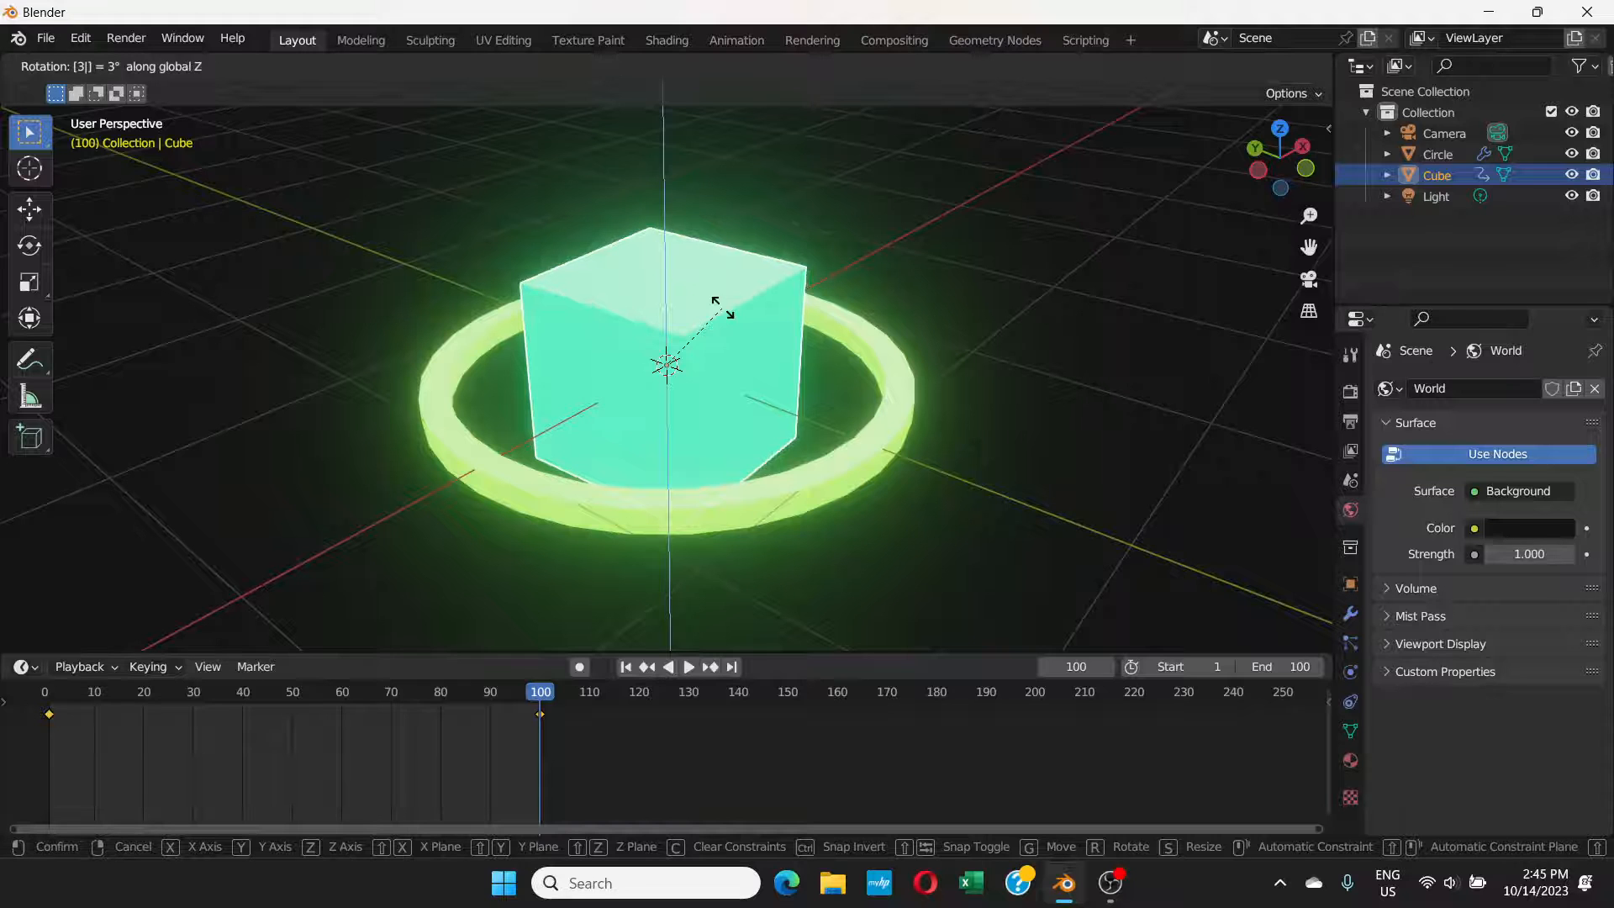
type("60")
key("Return")
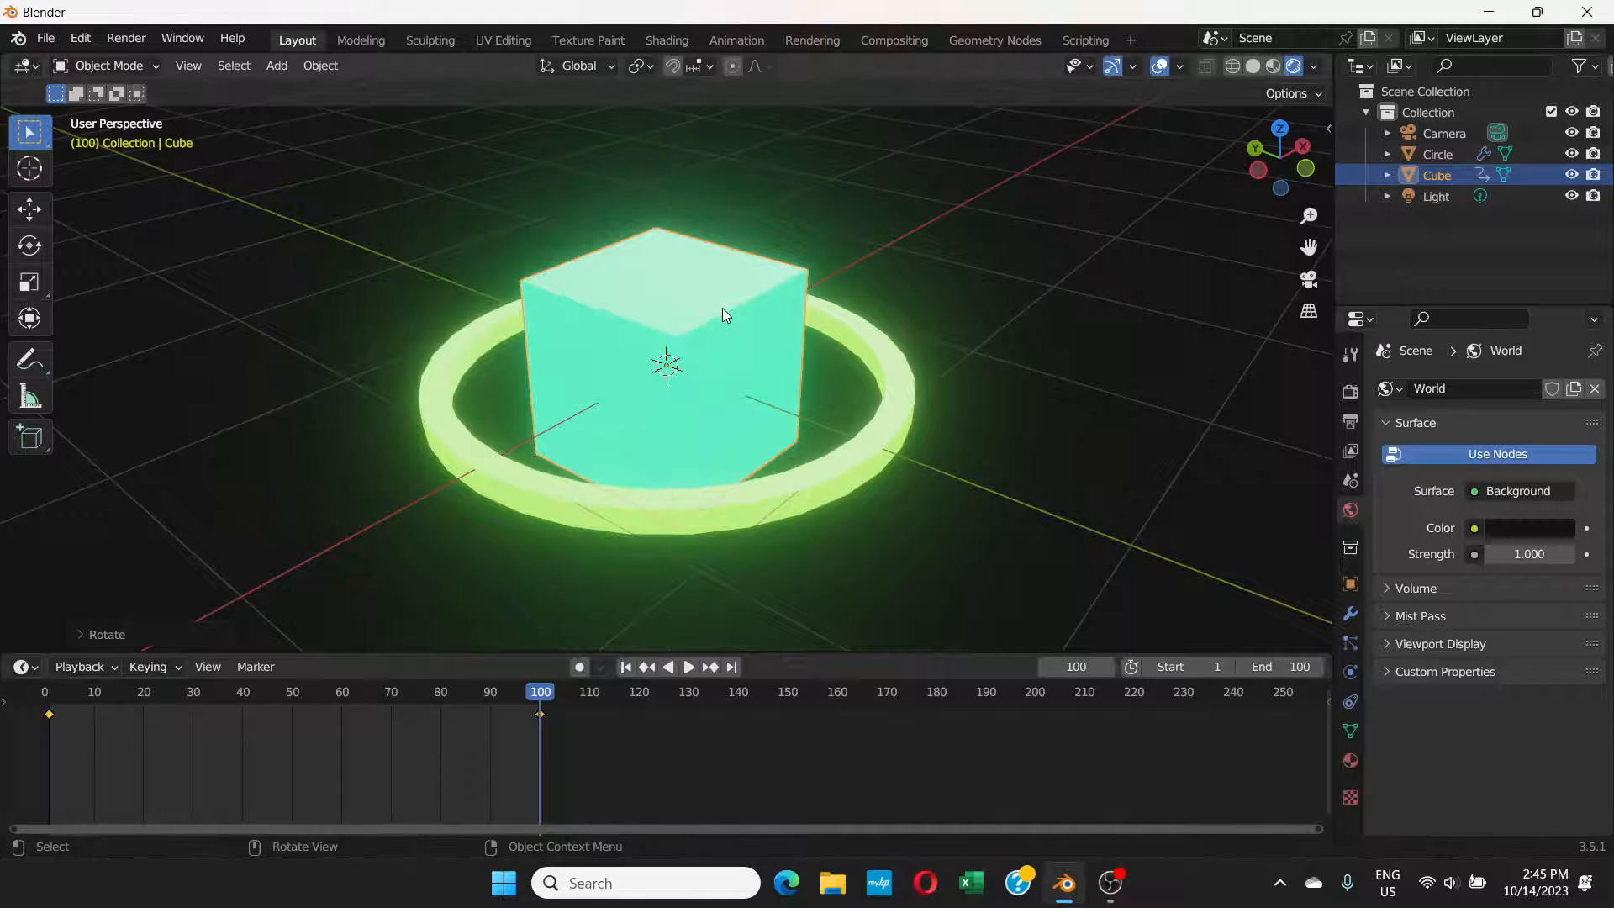
key("i")
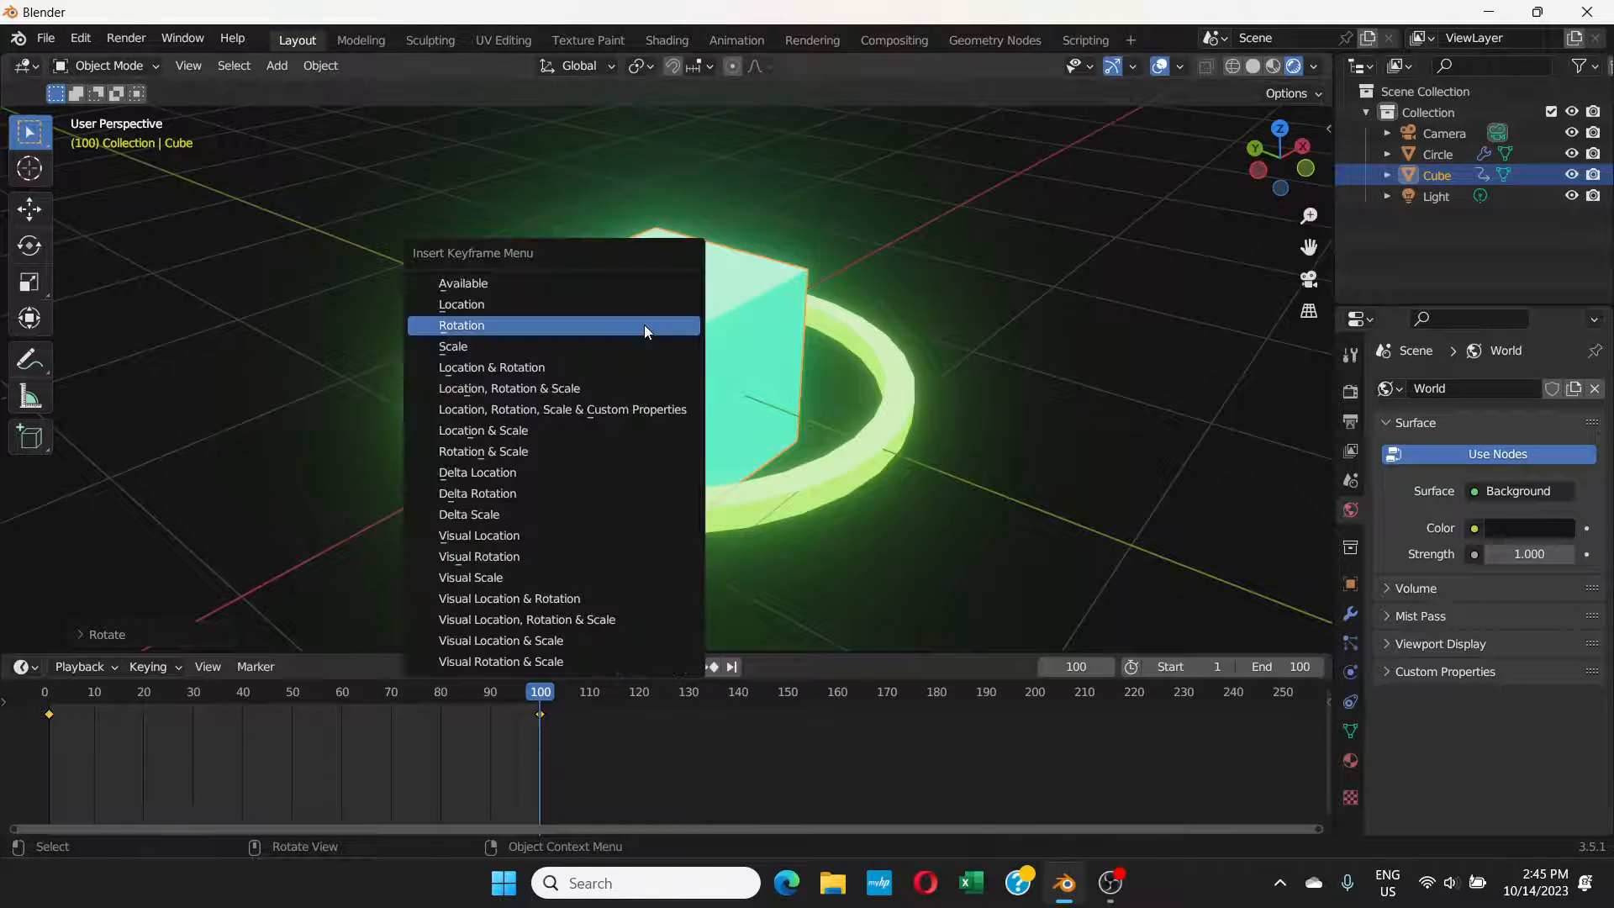
left_click(644, 325)
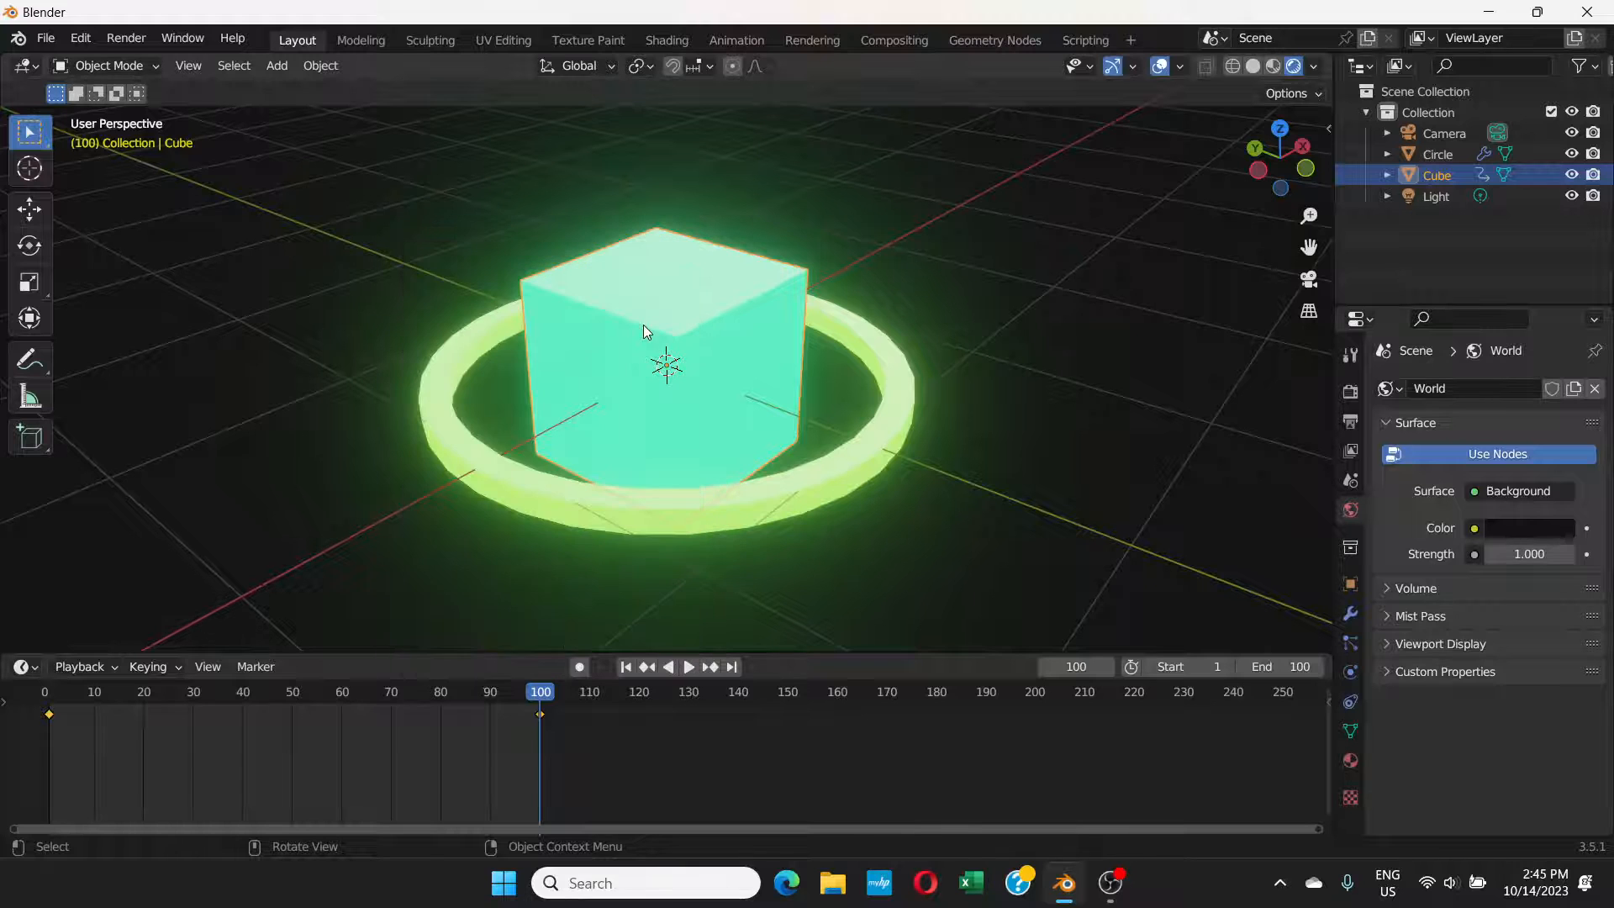
left_click(688, 666)
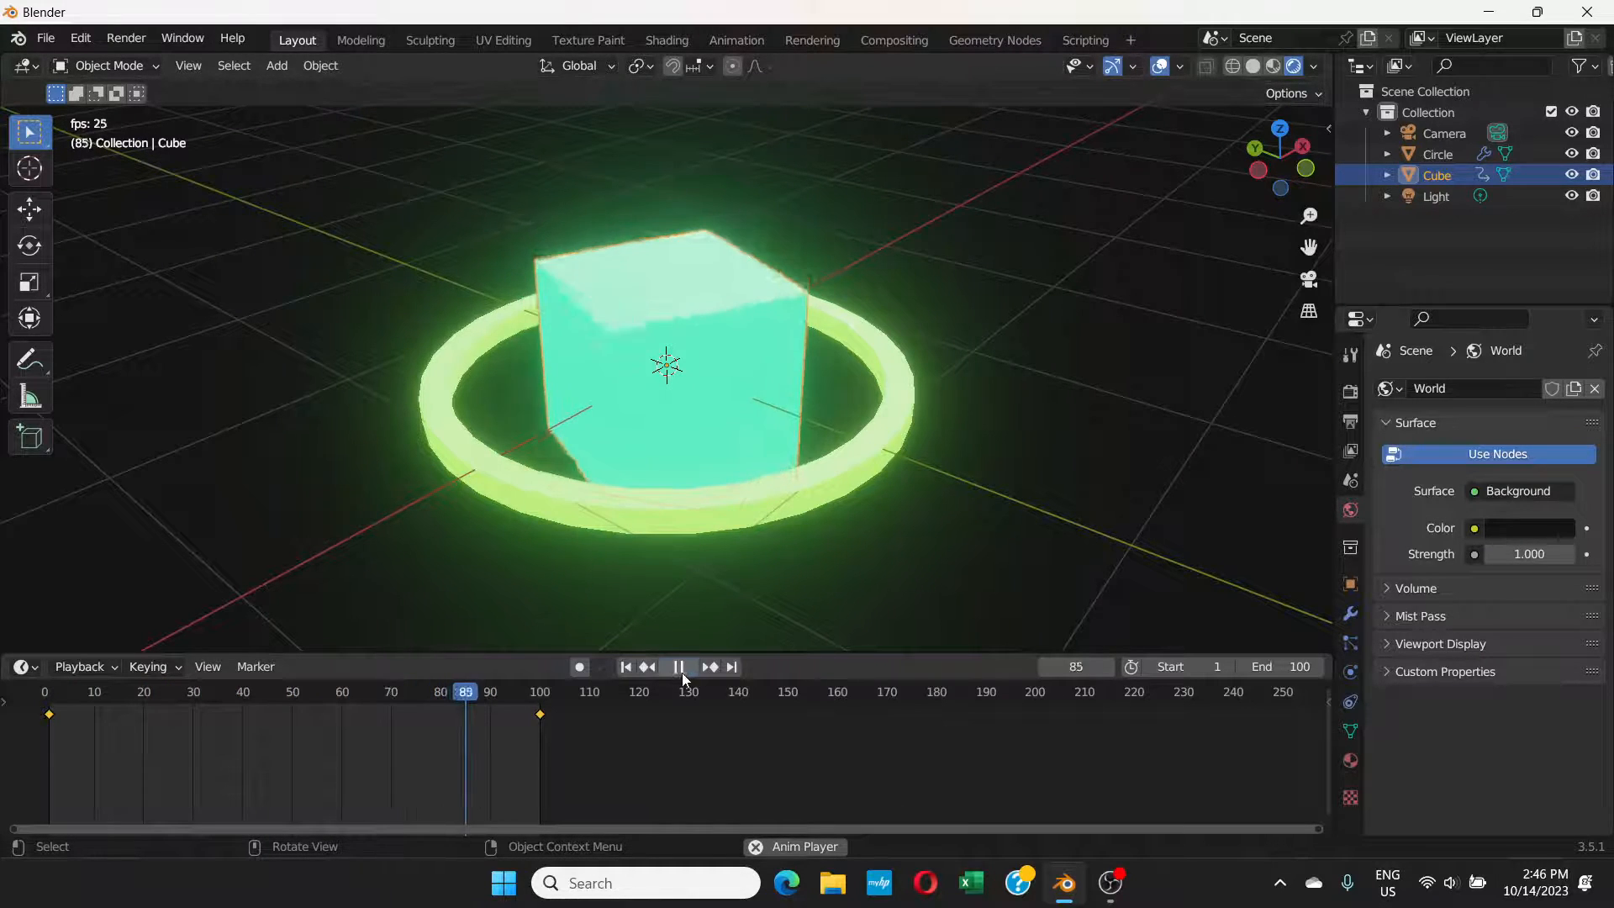
left_click(679, 668)
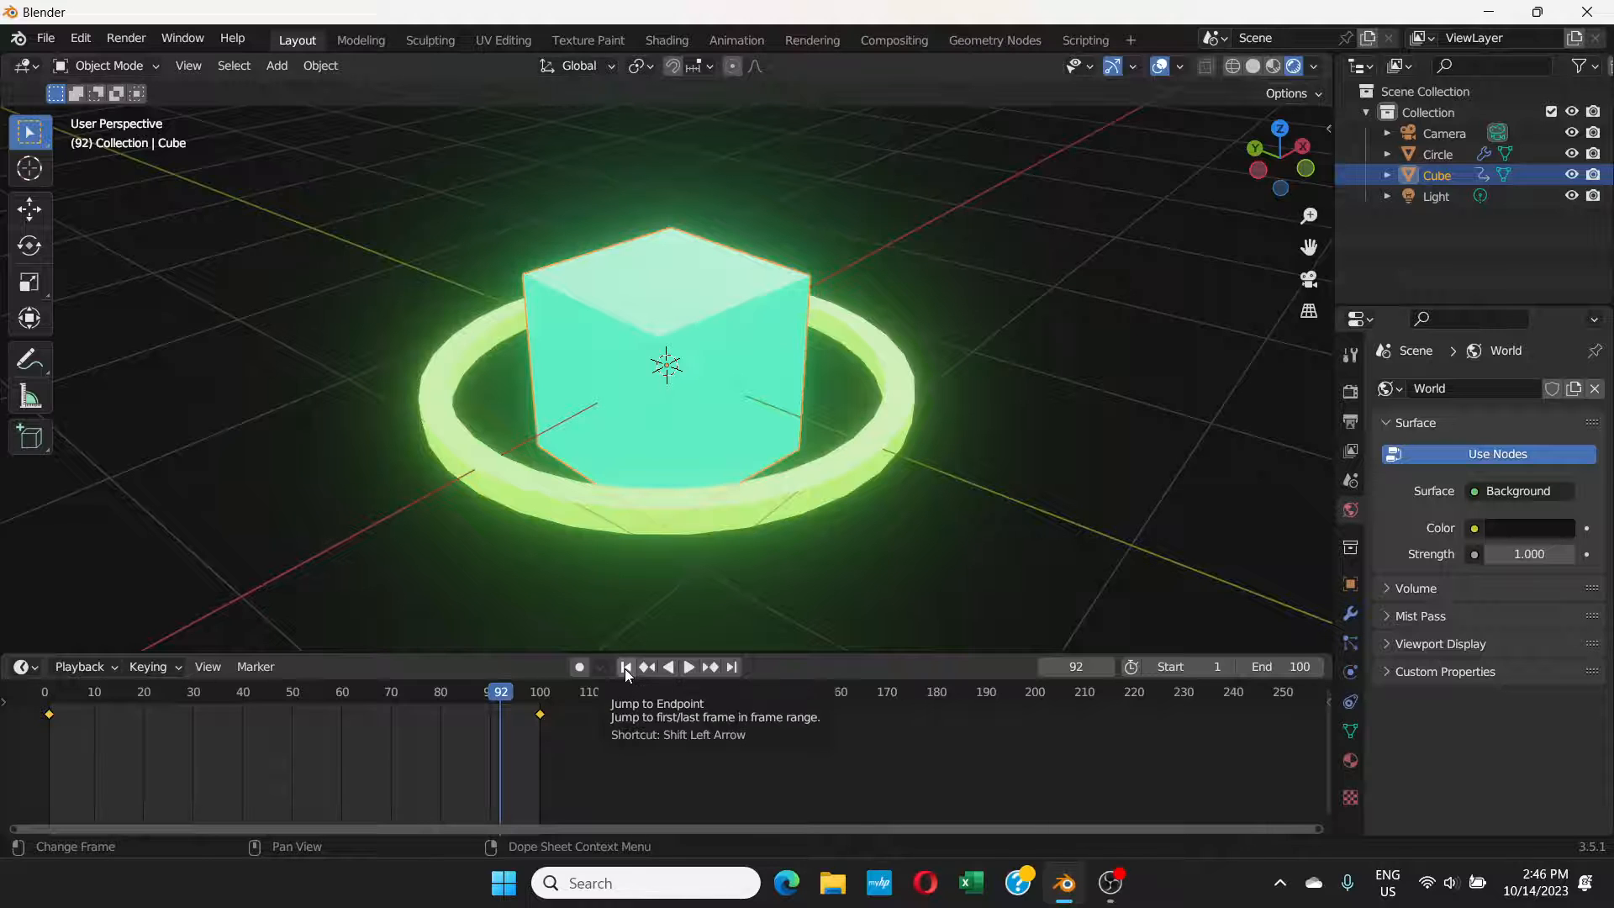
Step: Return to frame 1 and insert a rotation keyframe for the ring around the cube
left_click(624, 668)
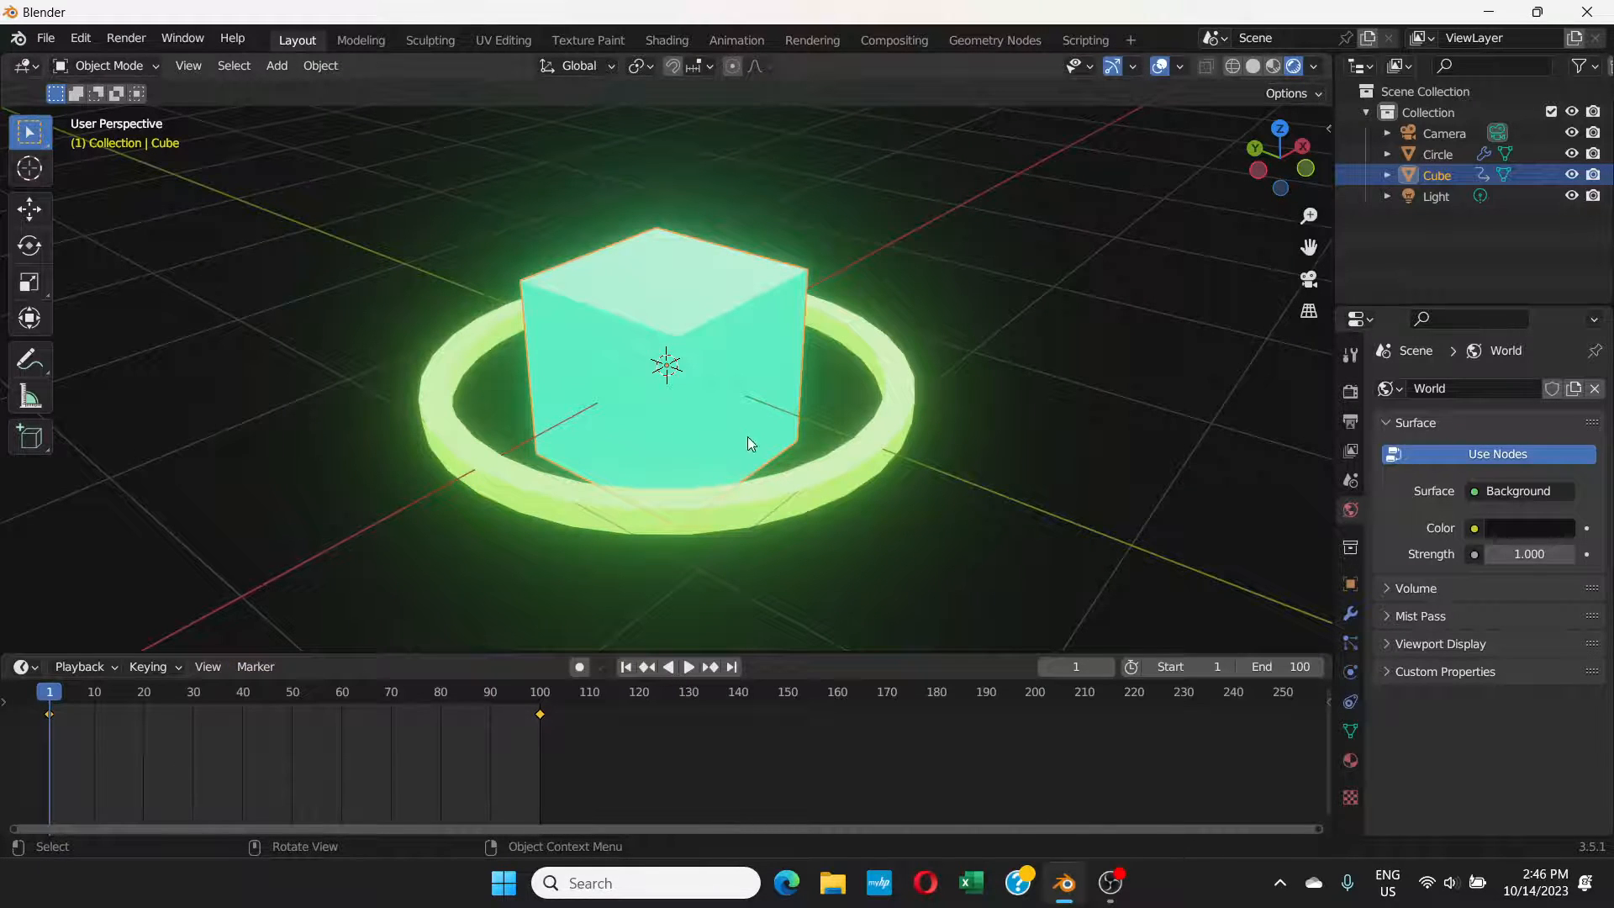
left_click(847, 480)
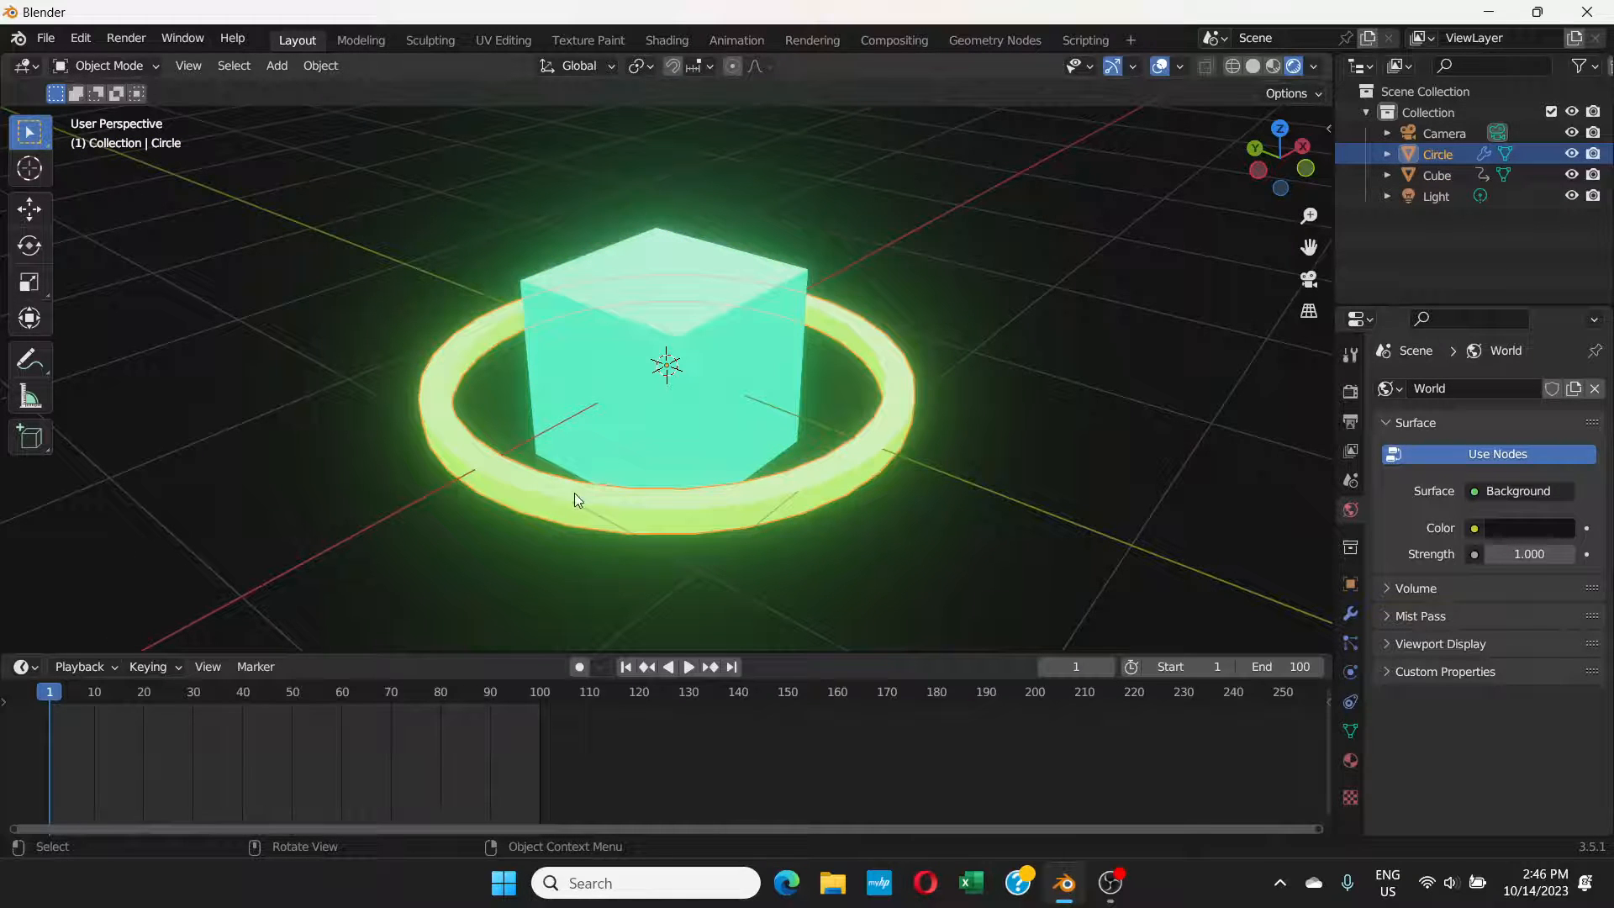
key("i")
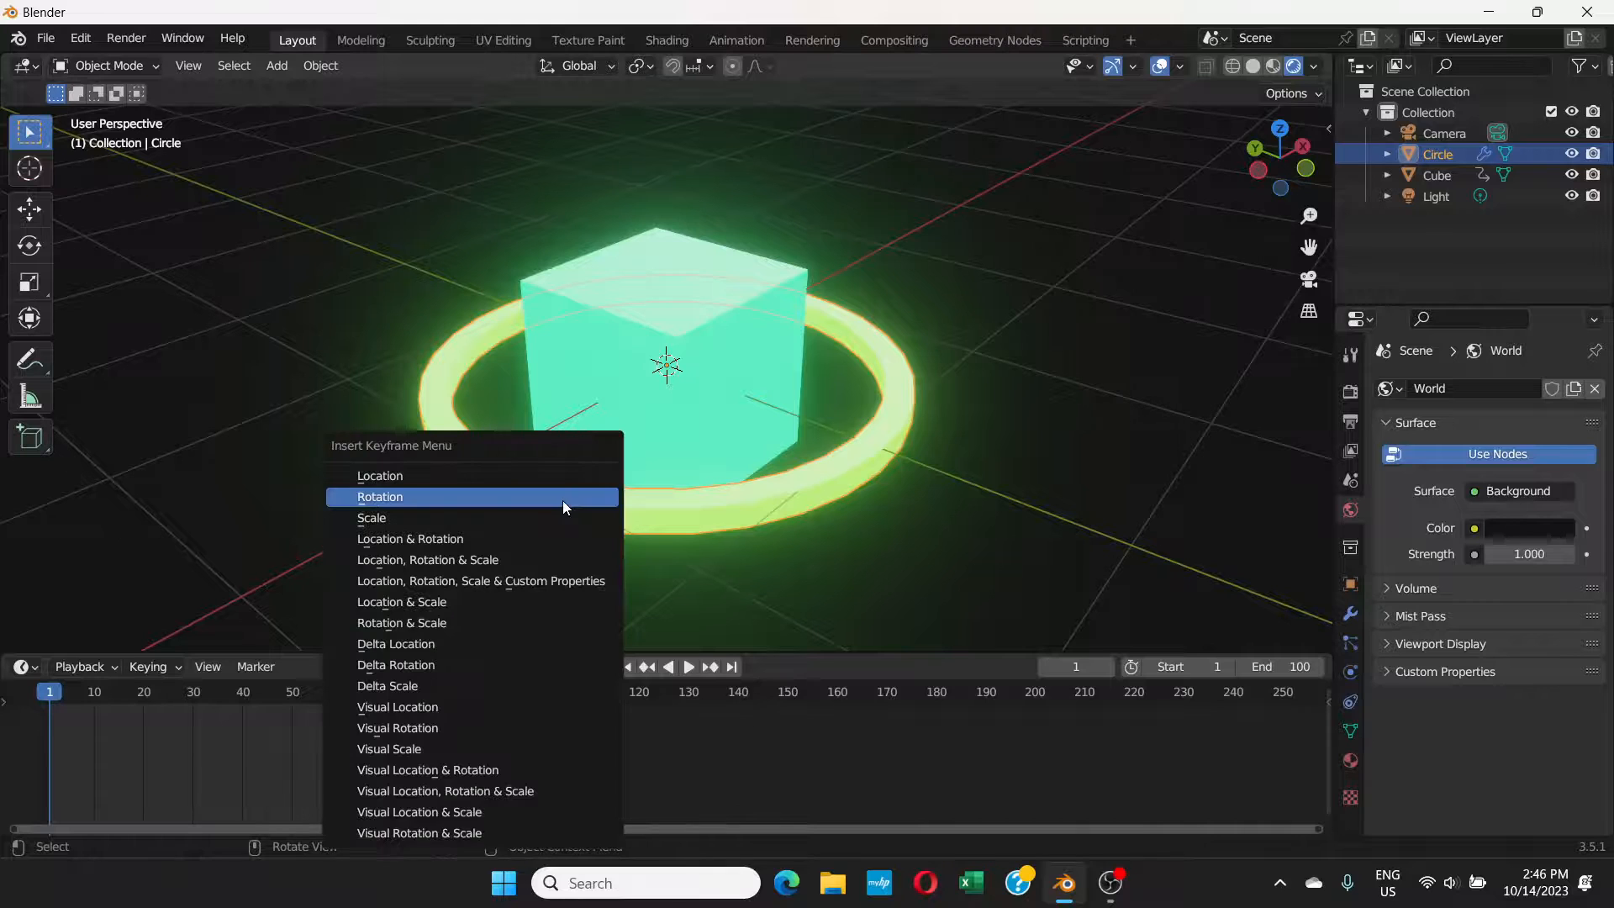
left_click(562, 500)
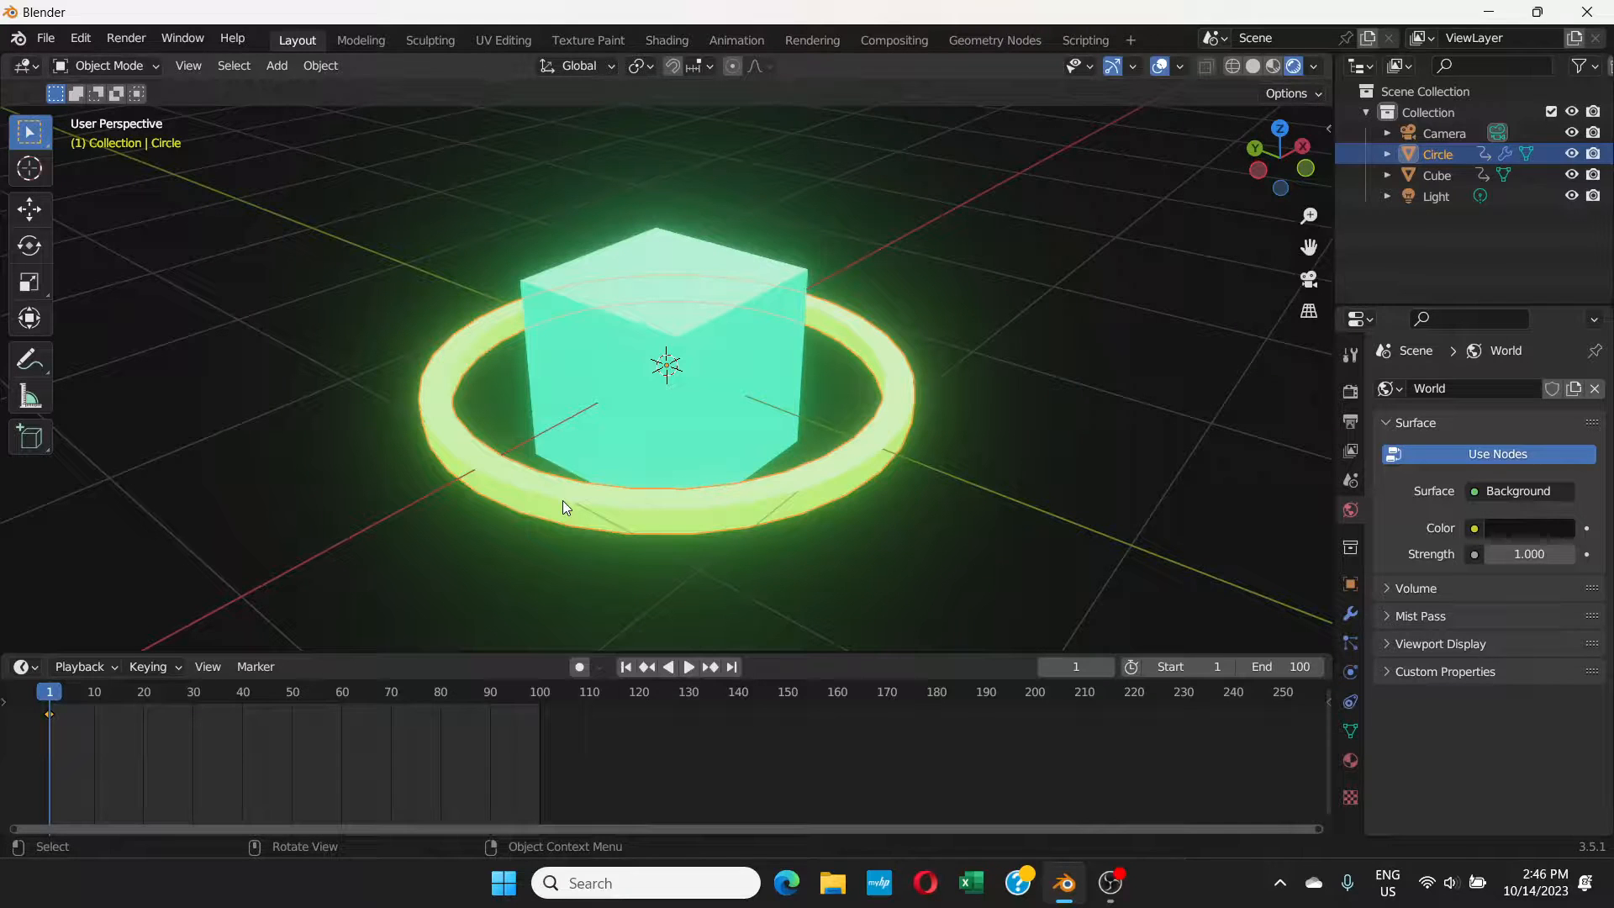
Step: At frame 100, rotate the ring 360° about the global X axis, insert its rotation keyframe, and play the animation to check it
left_click(540, 694)
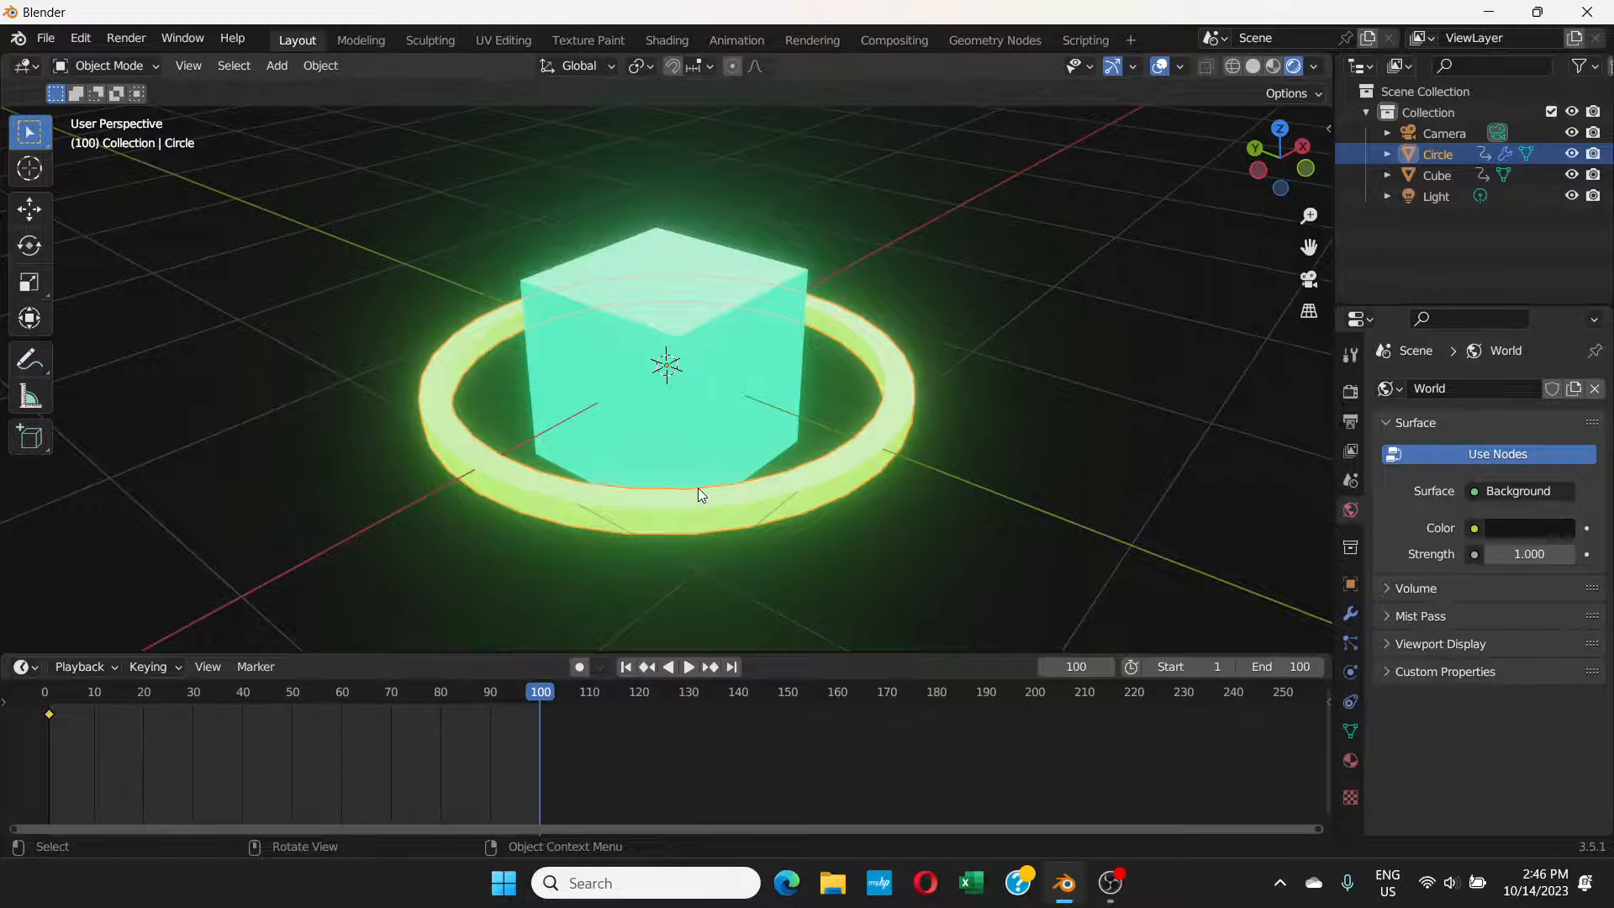
key("r")
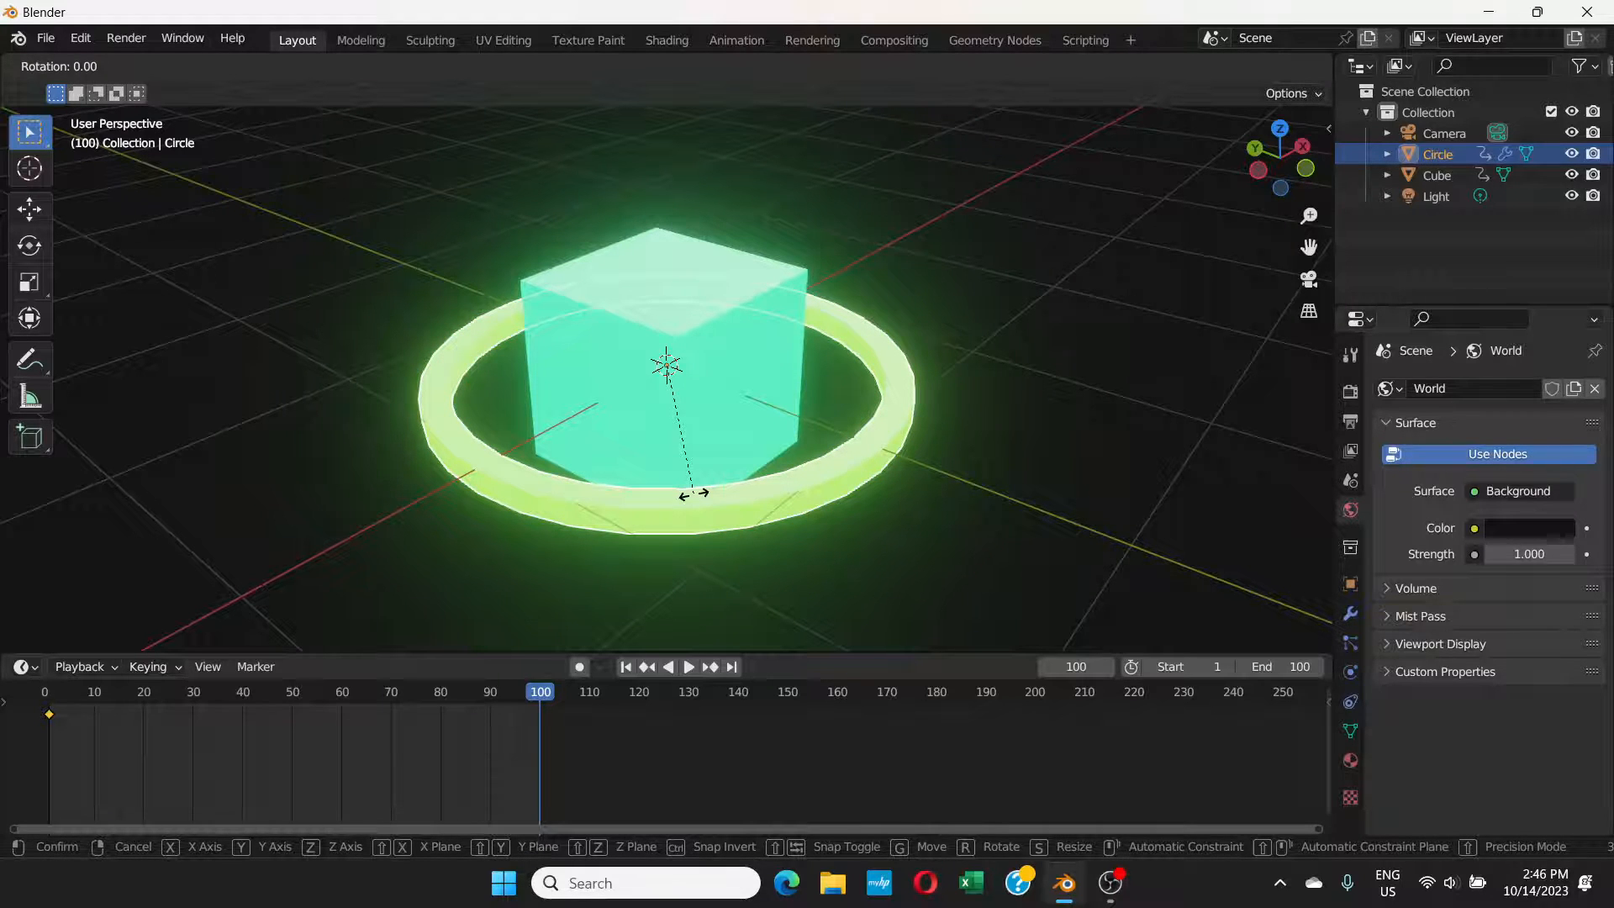
key("x")
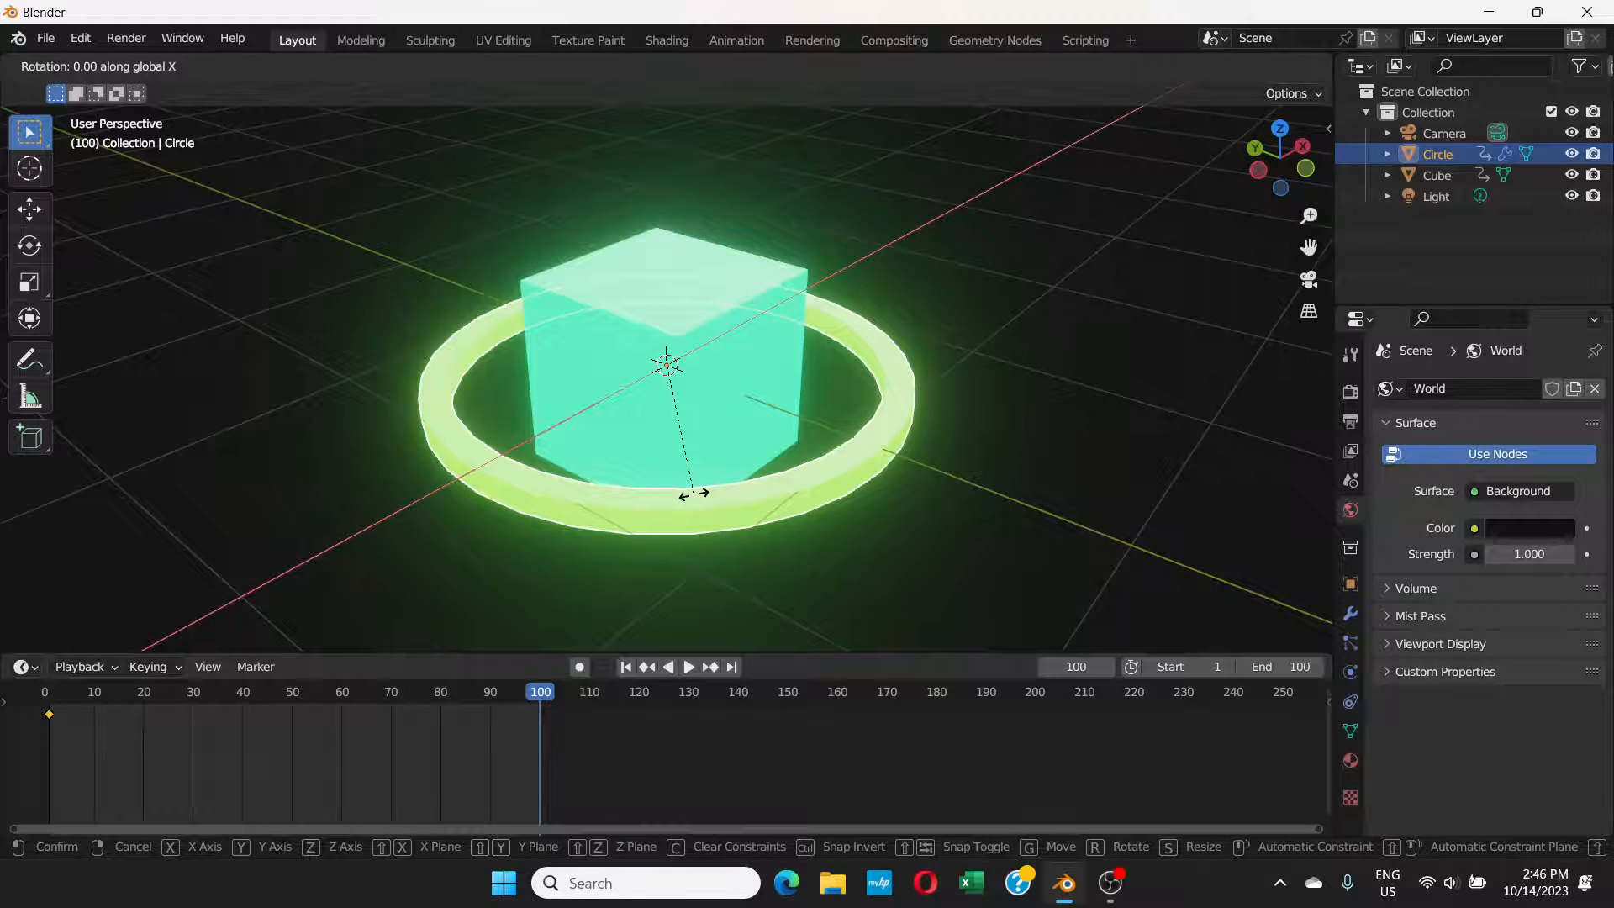
type("360")
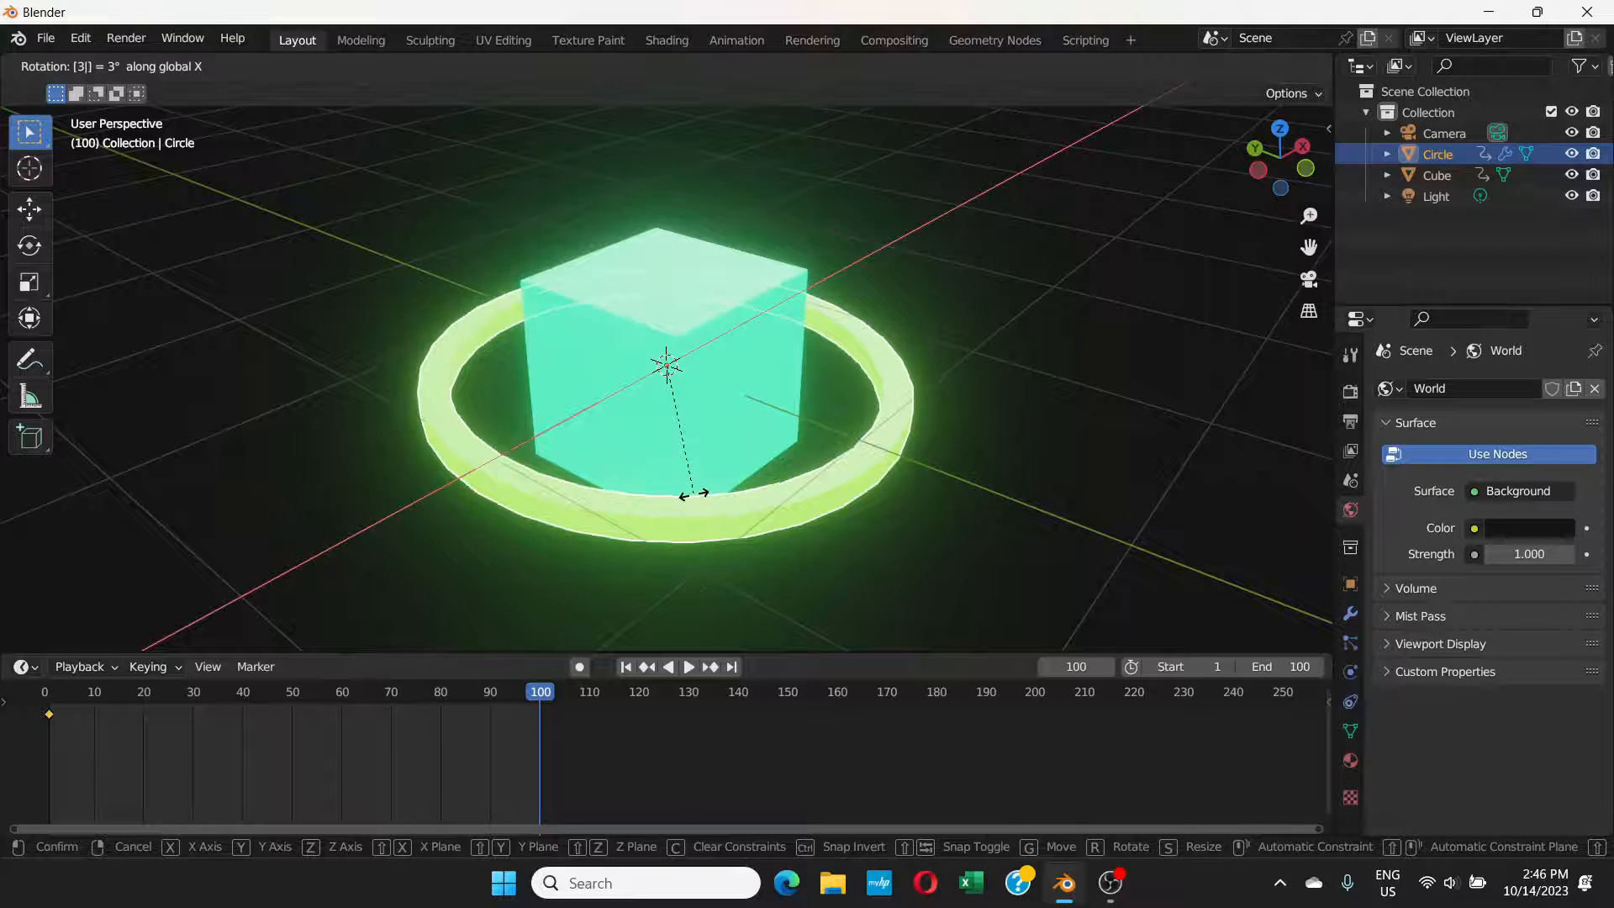
key("Return")
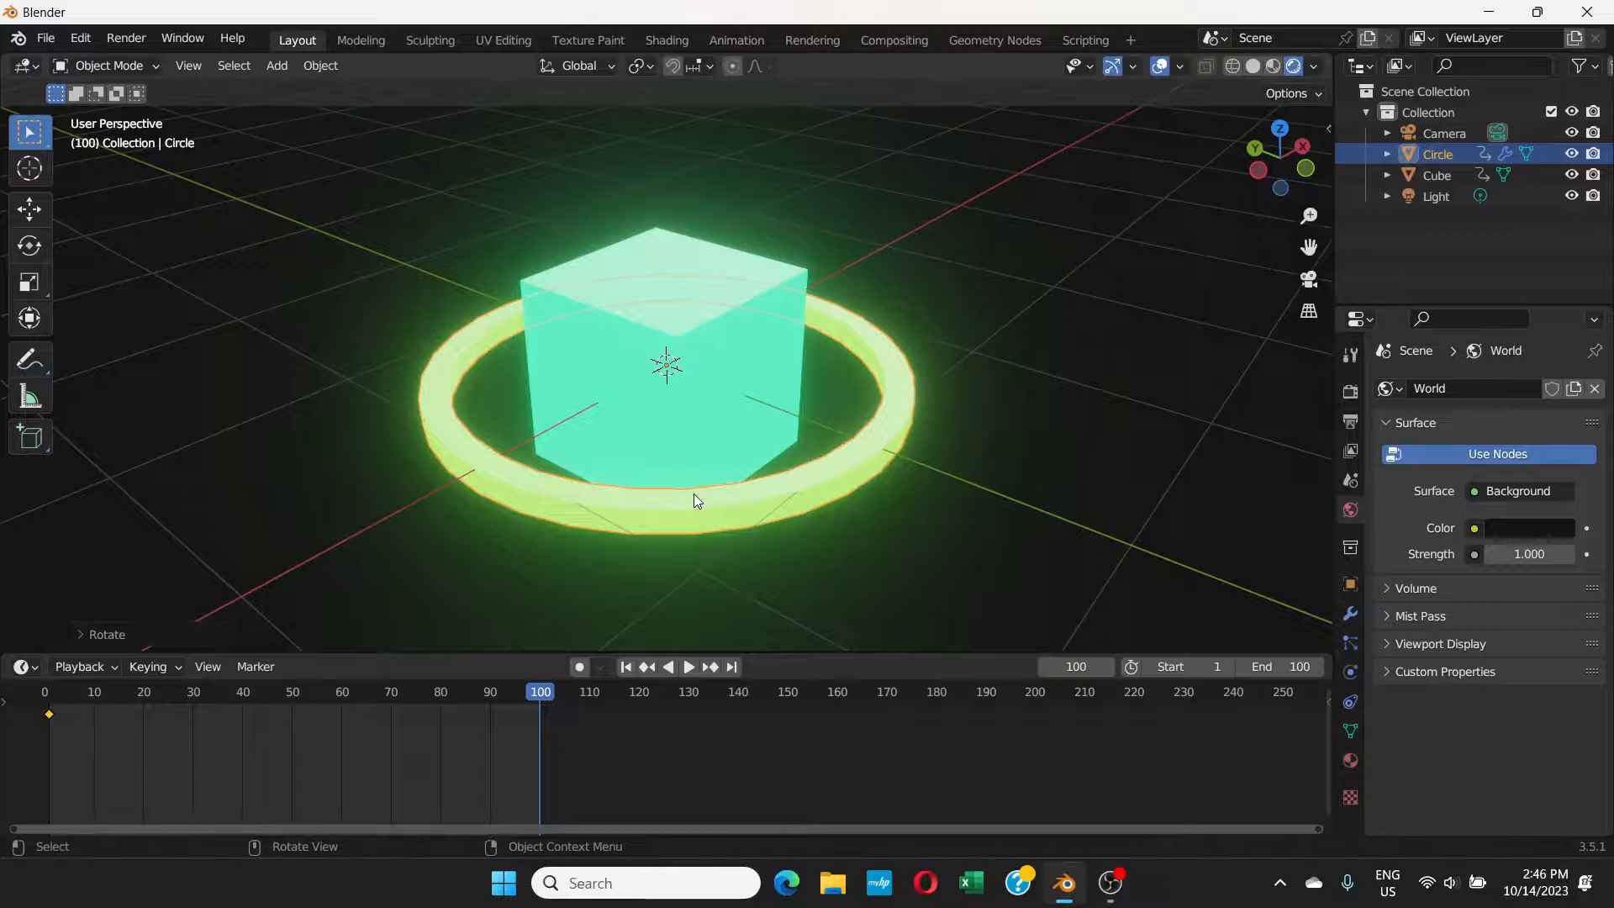
key("i")
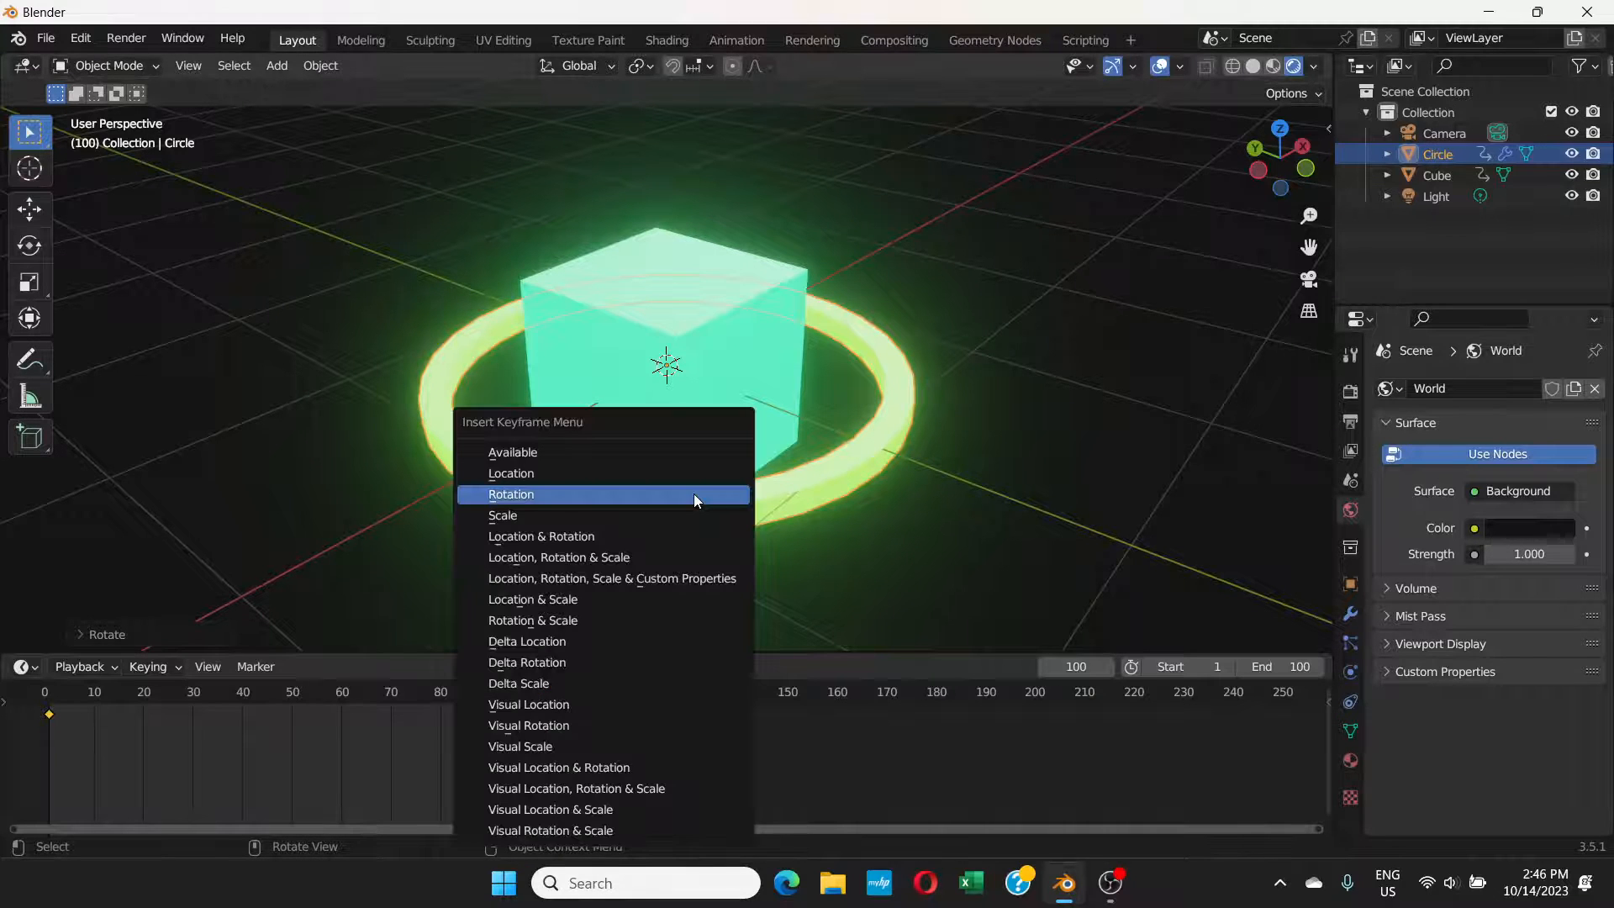
left_click(522, 492)
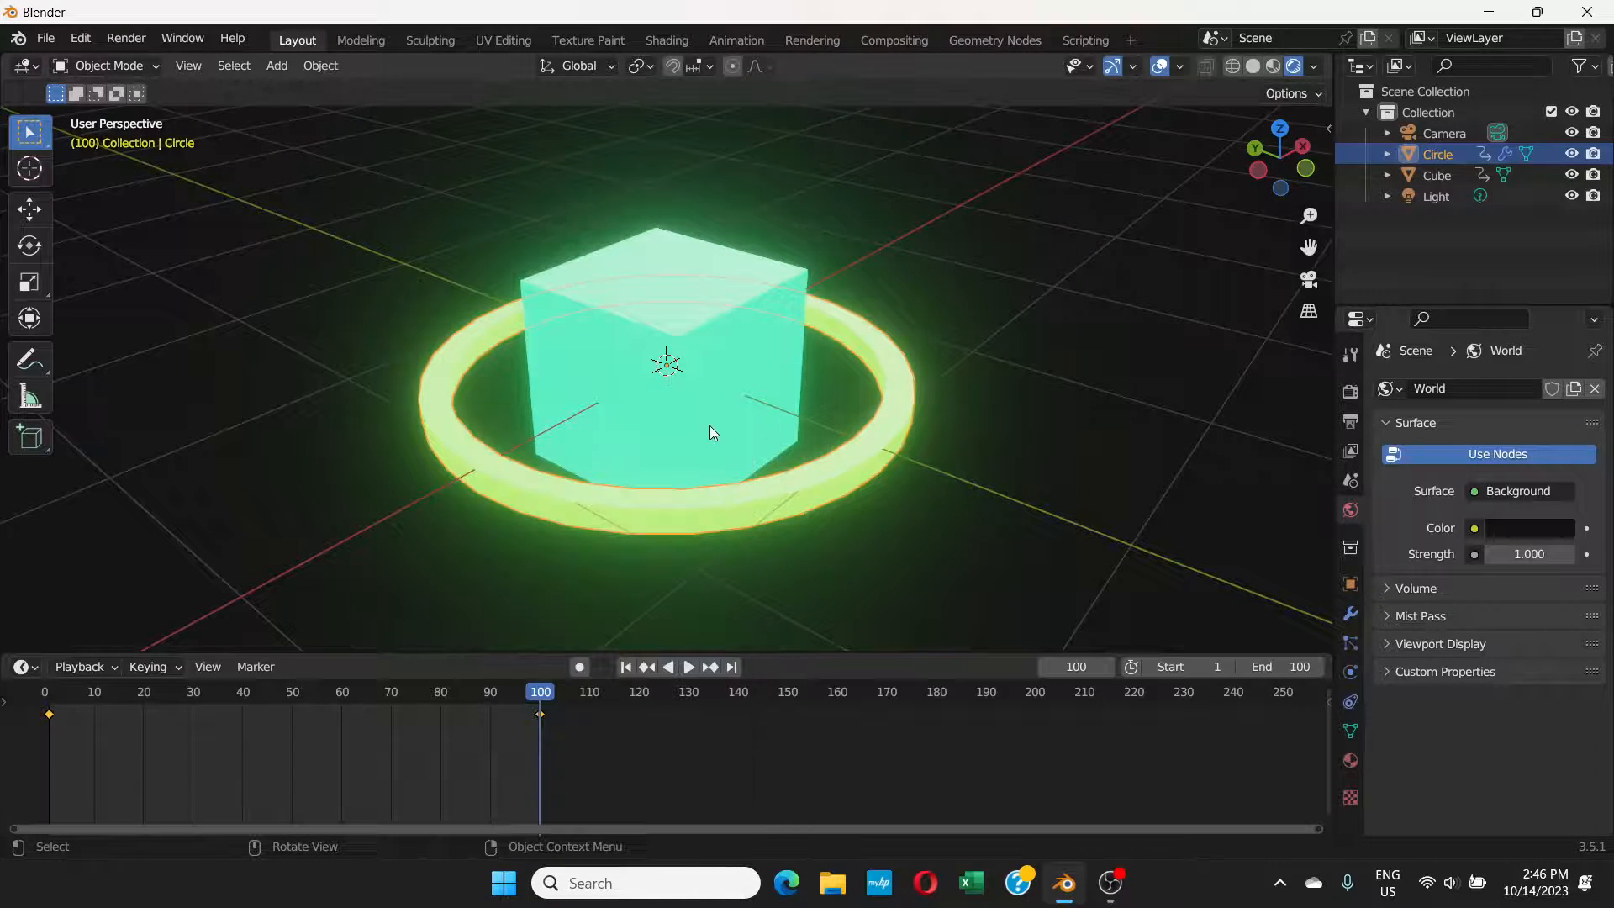
left_click(690, 666)
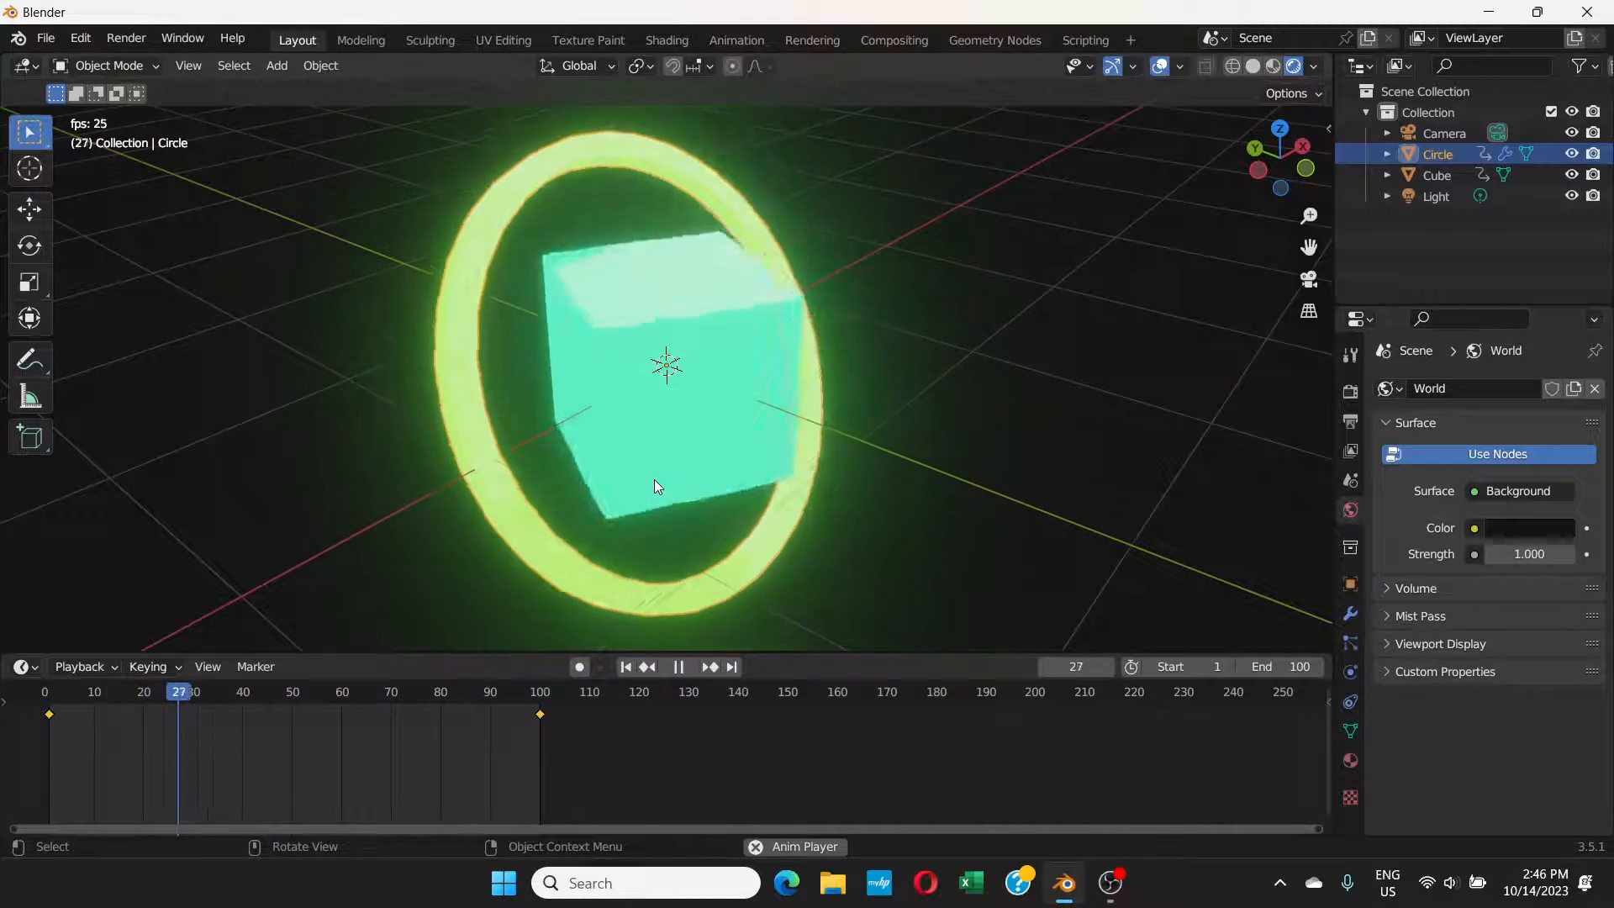
left_click(679, 667)
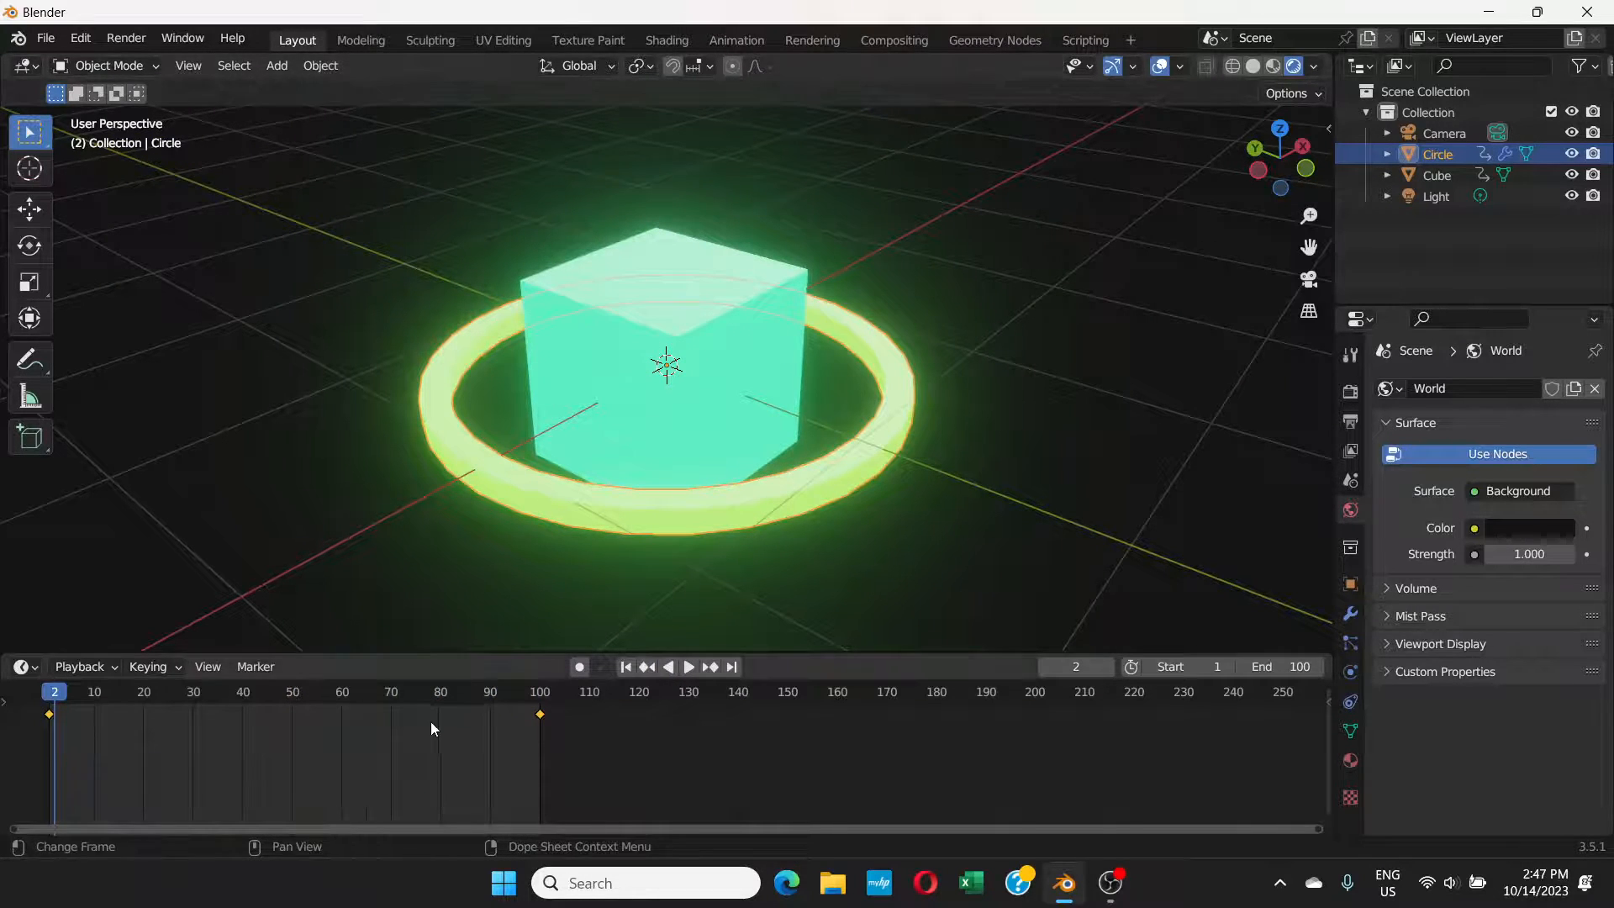
Step: Set the interpolation mode of the cube's rotation keyframes to Linear
left_click(733, 338)
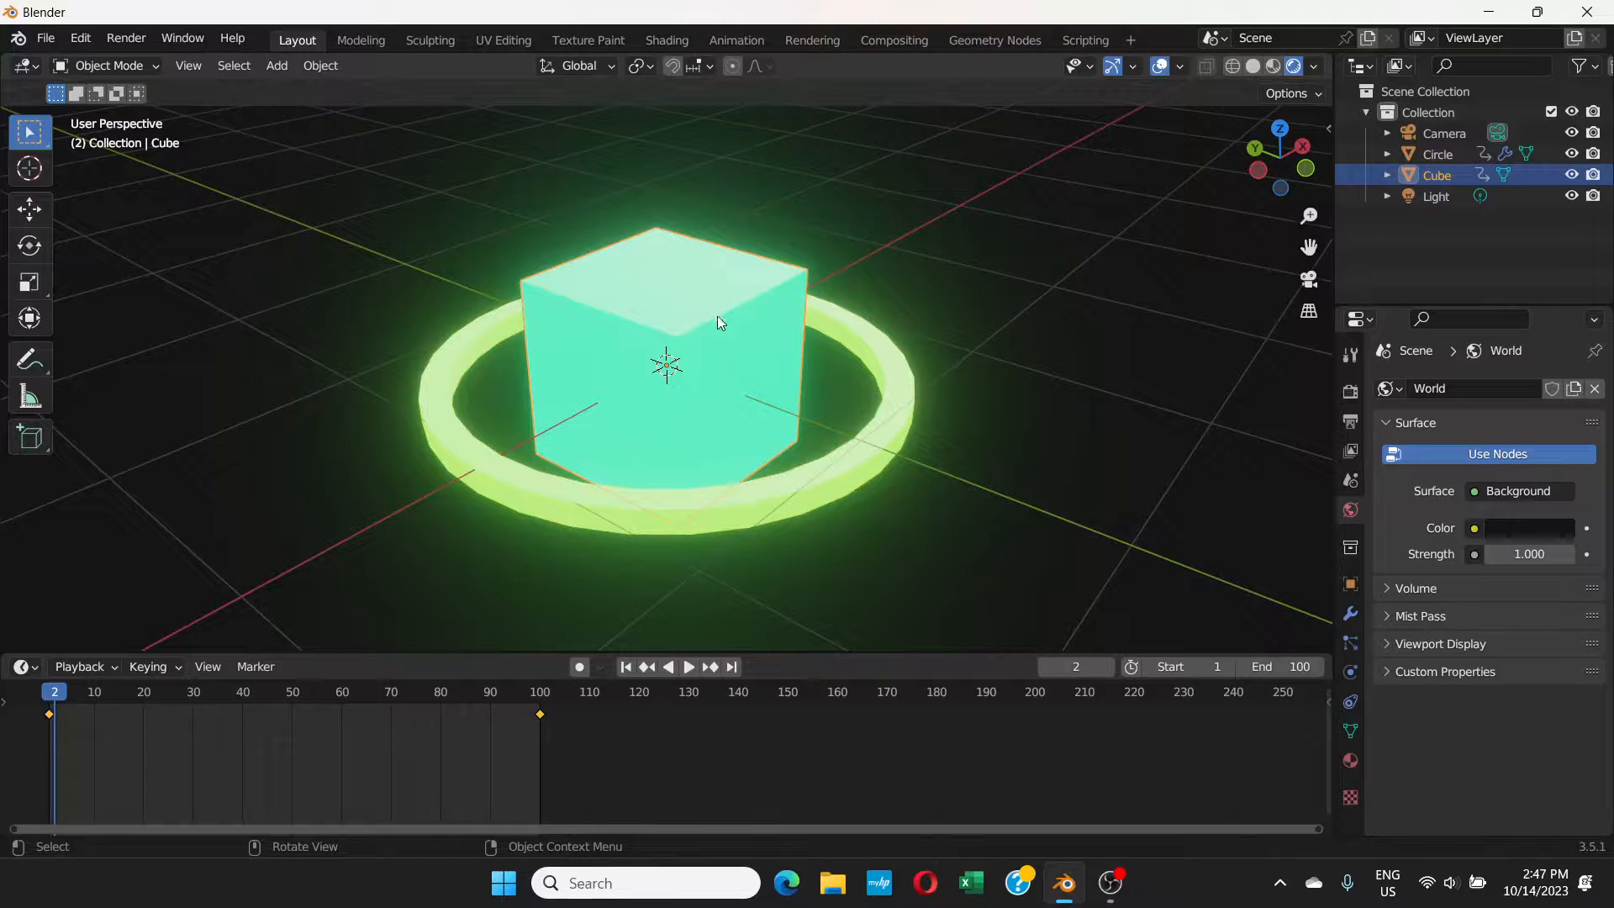
left_click_drag(586, 753, 25, 714)
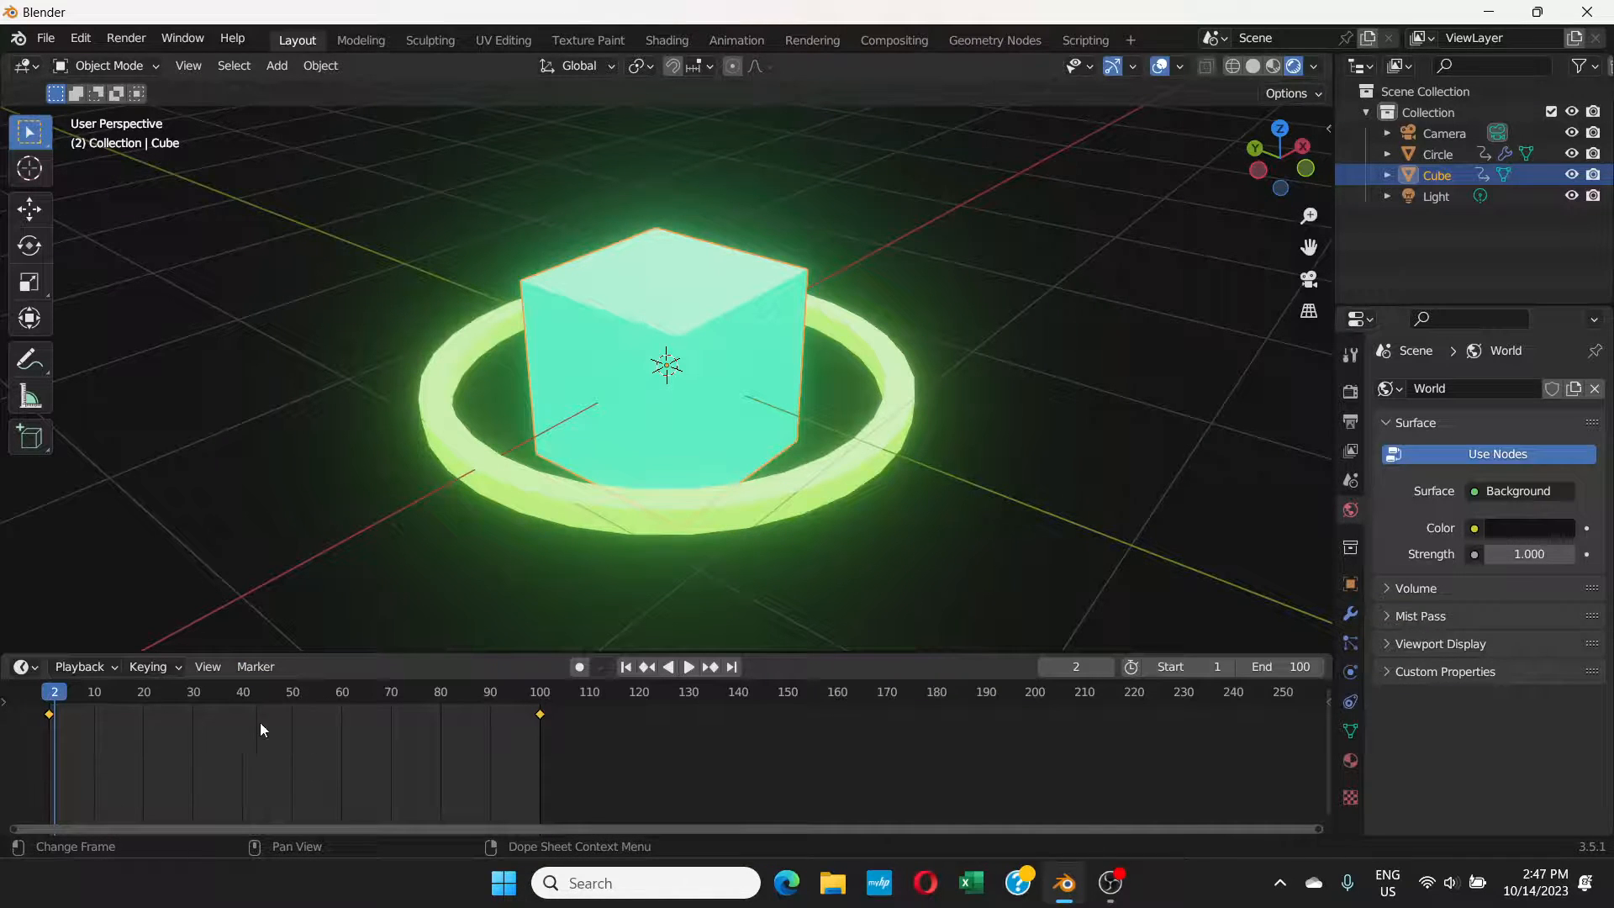
right_click(294, 713)
mouse_move(235, 687)
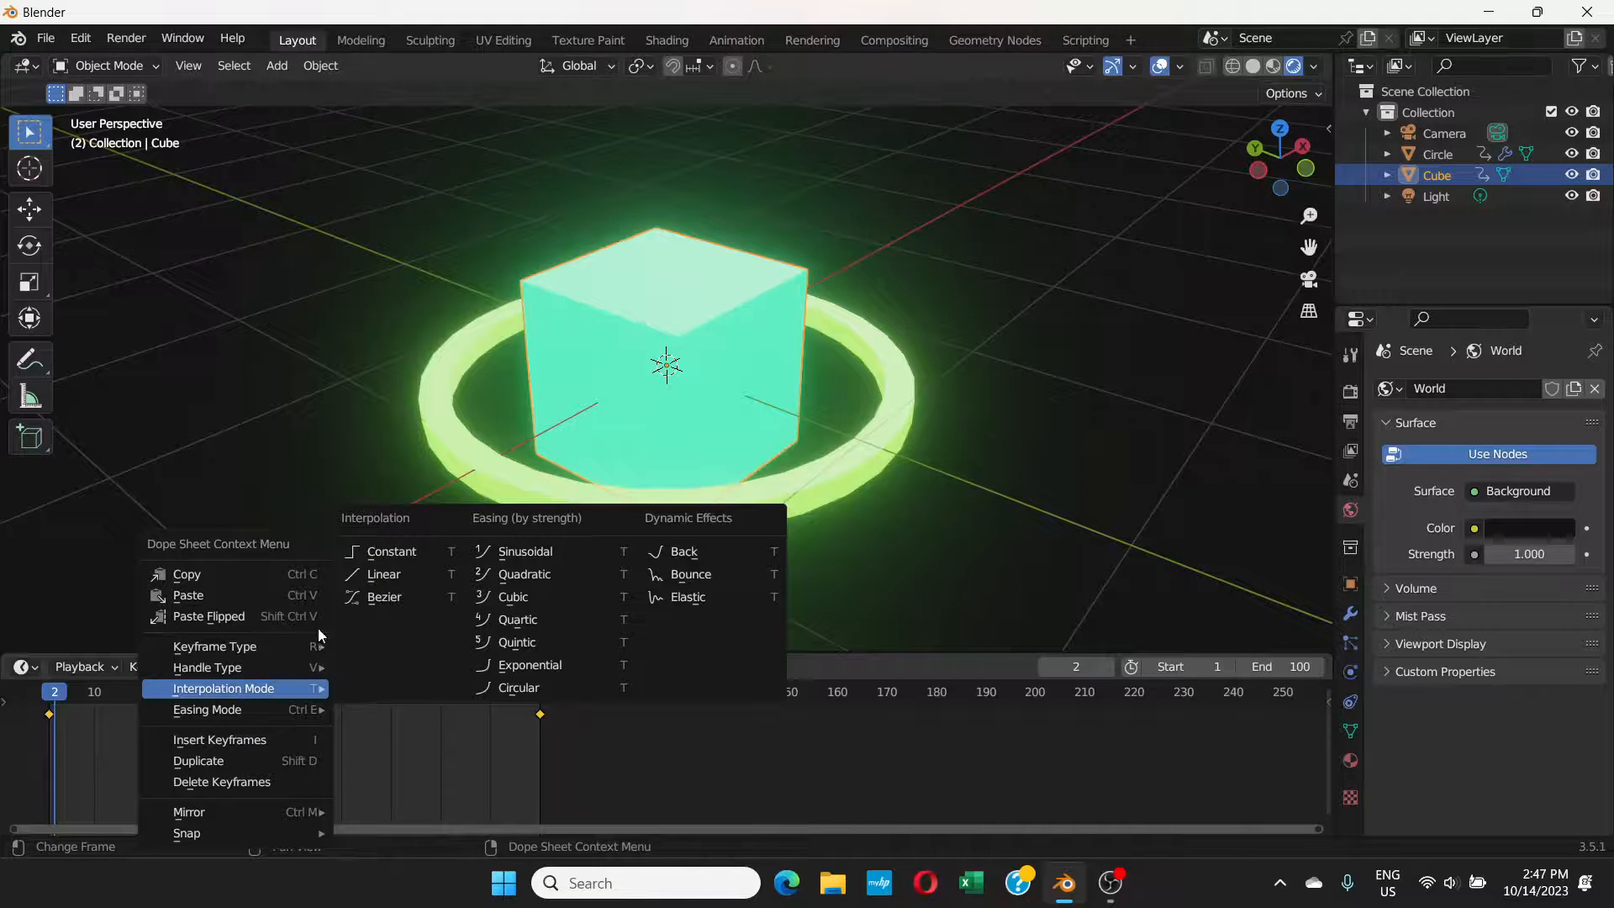
left_click(424, 577)
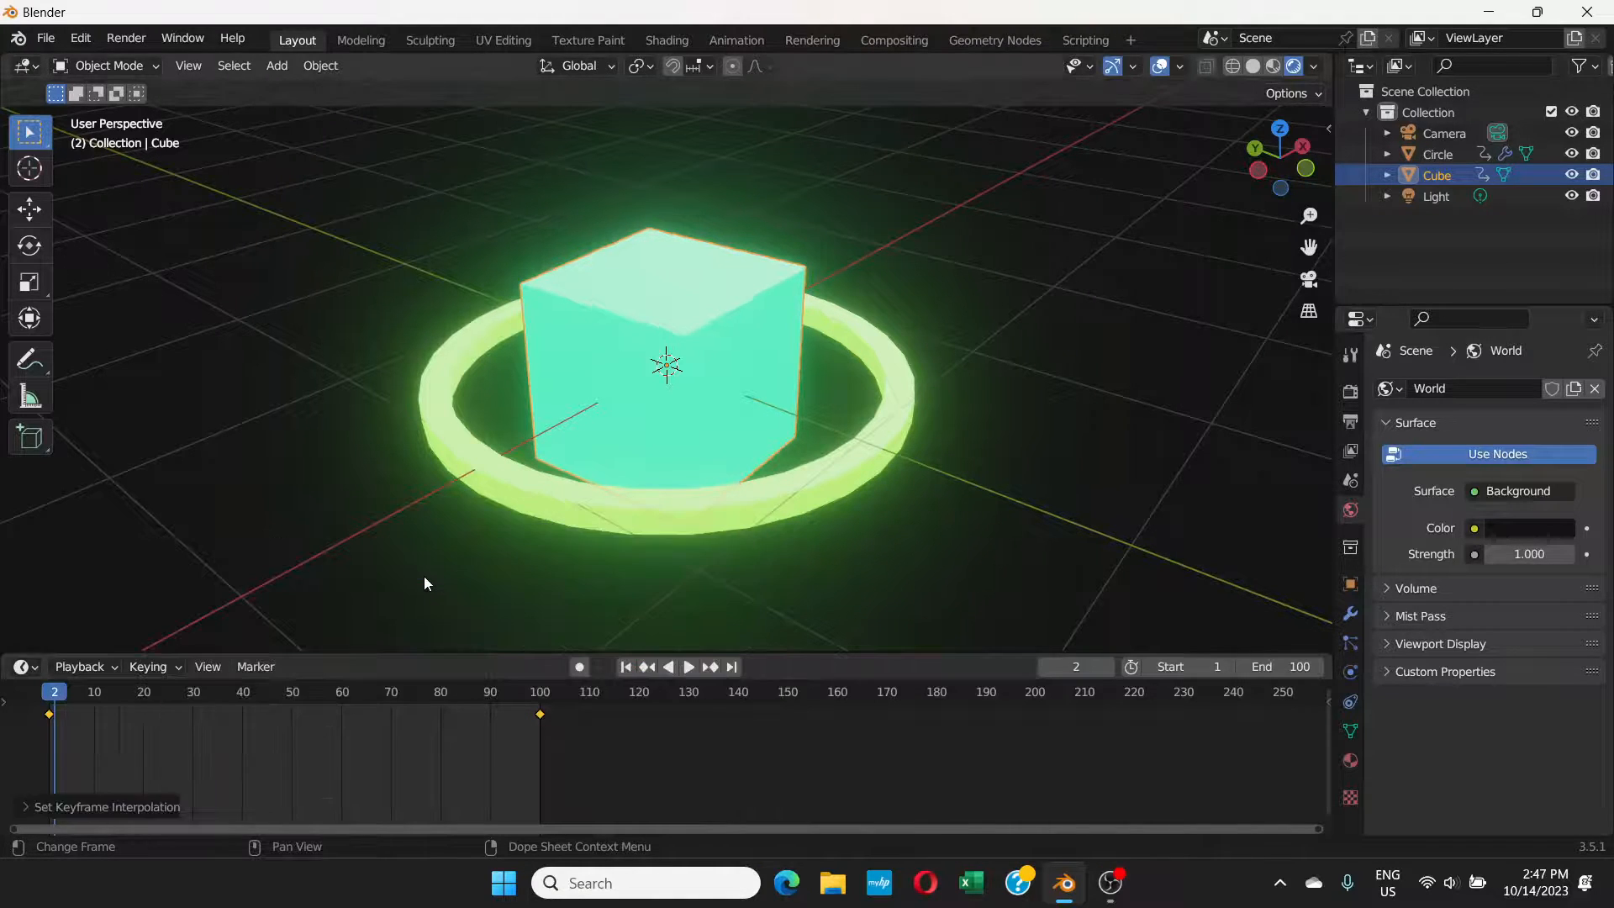
Step: Set the interpolation mode of the ring's rotation keyframes to Linear
left_click(647, 502)
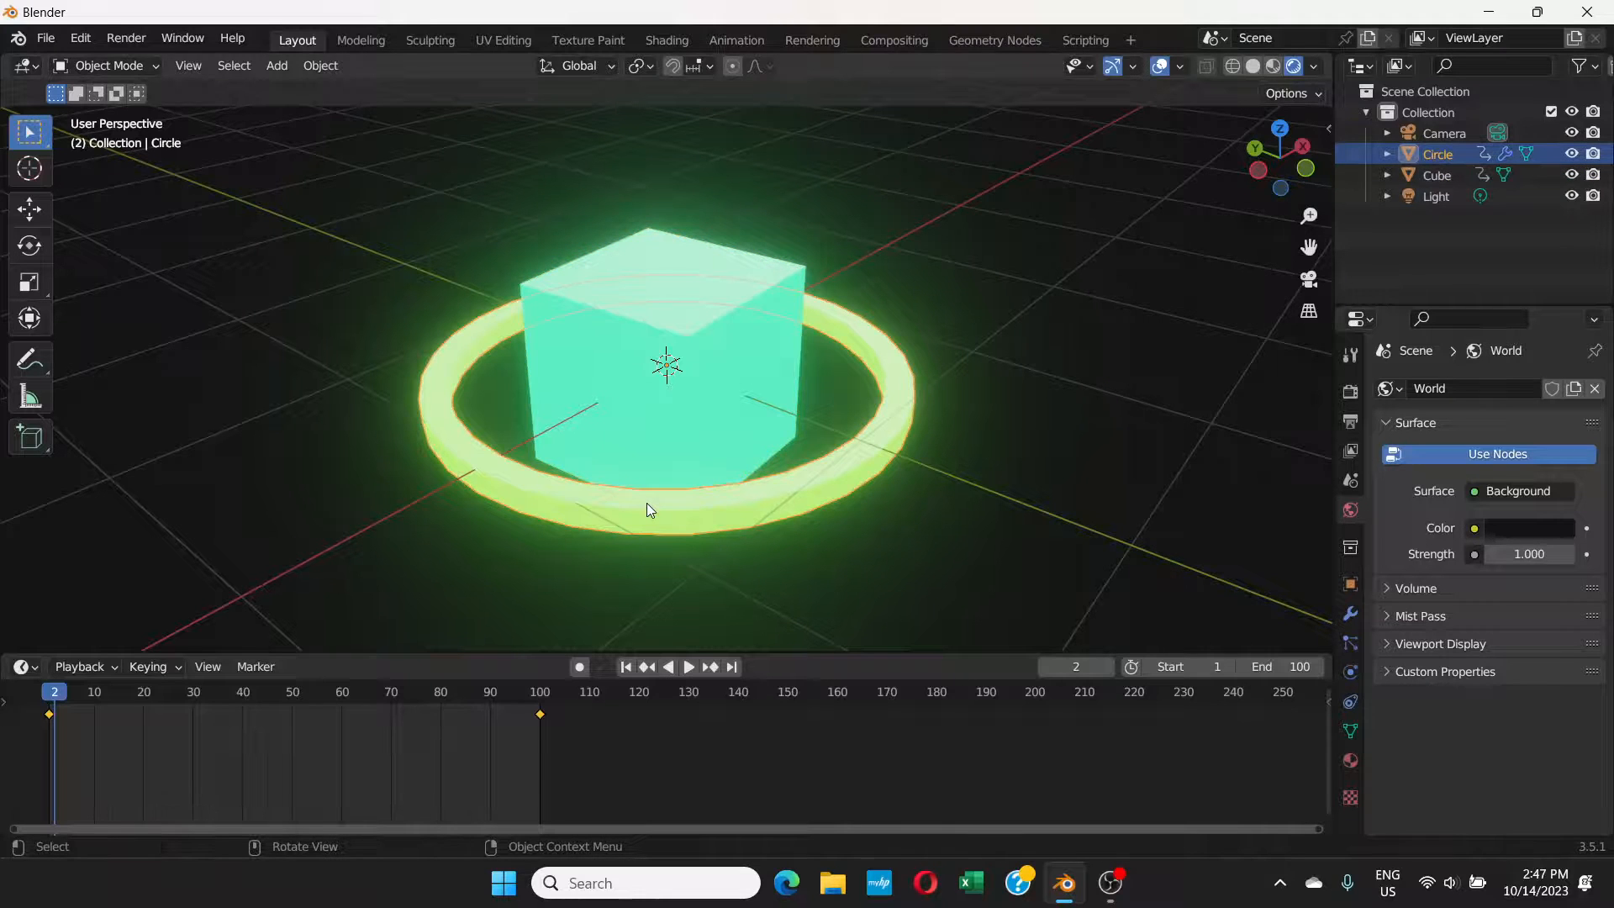
left_click_drag(575, 767, 31, 711)
right_click(311, 717)
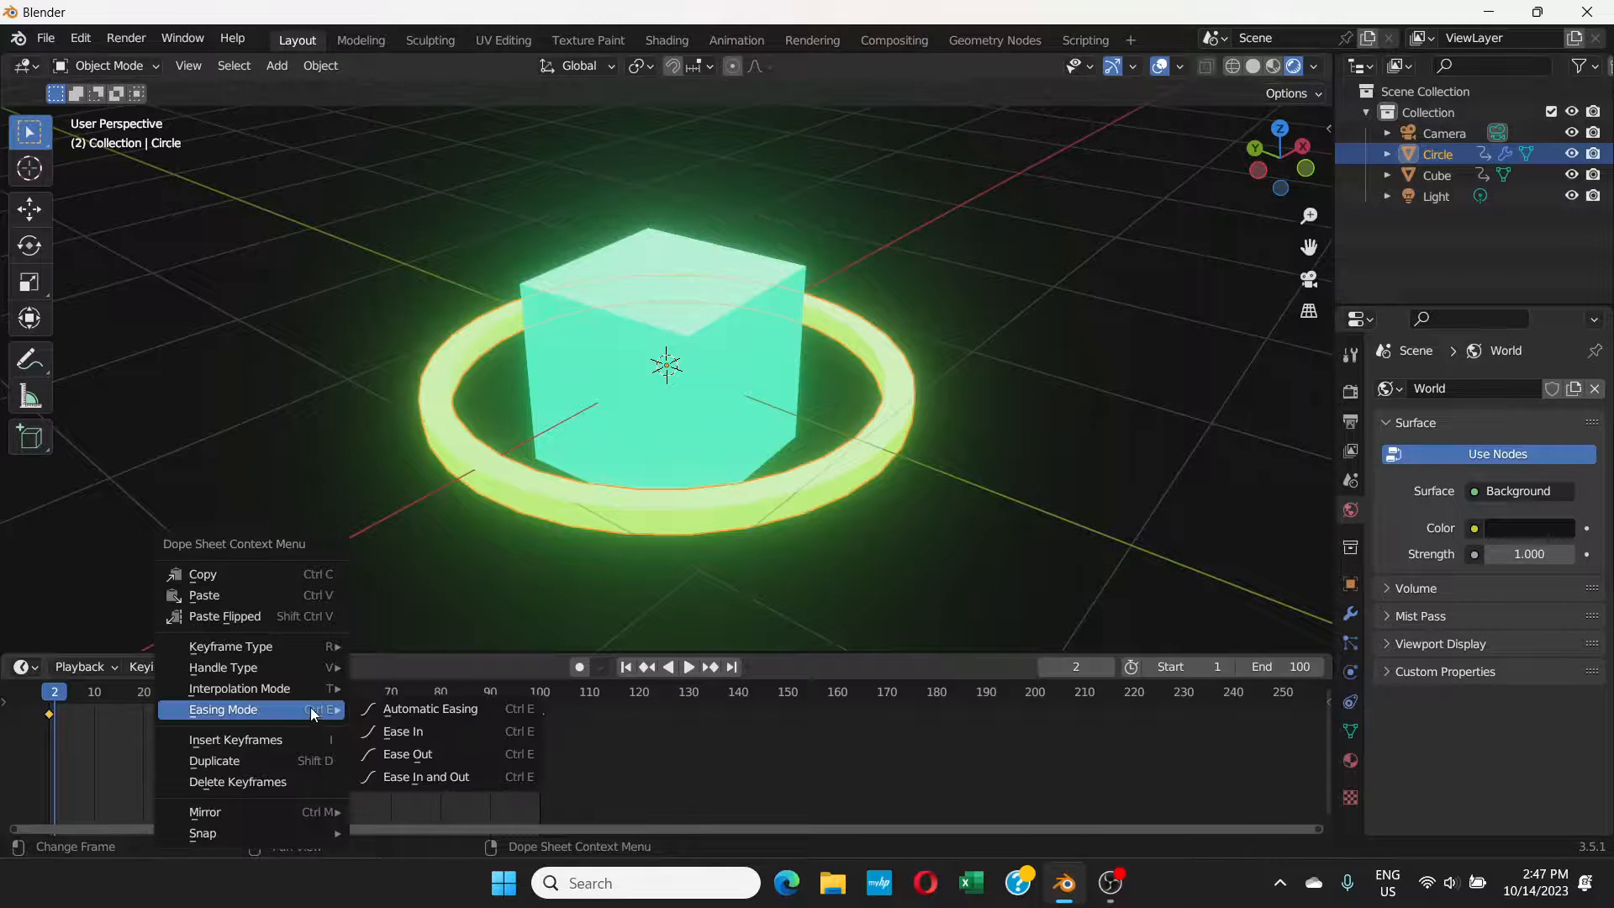
mouse_move(306, 694)
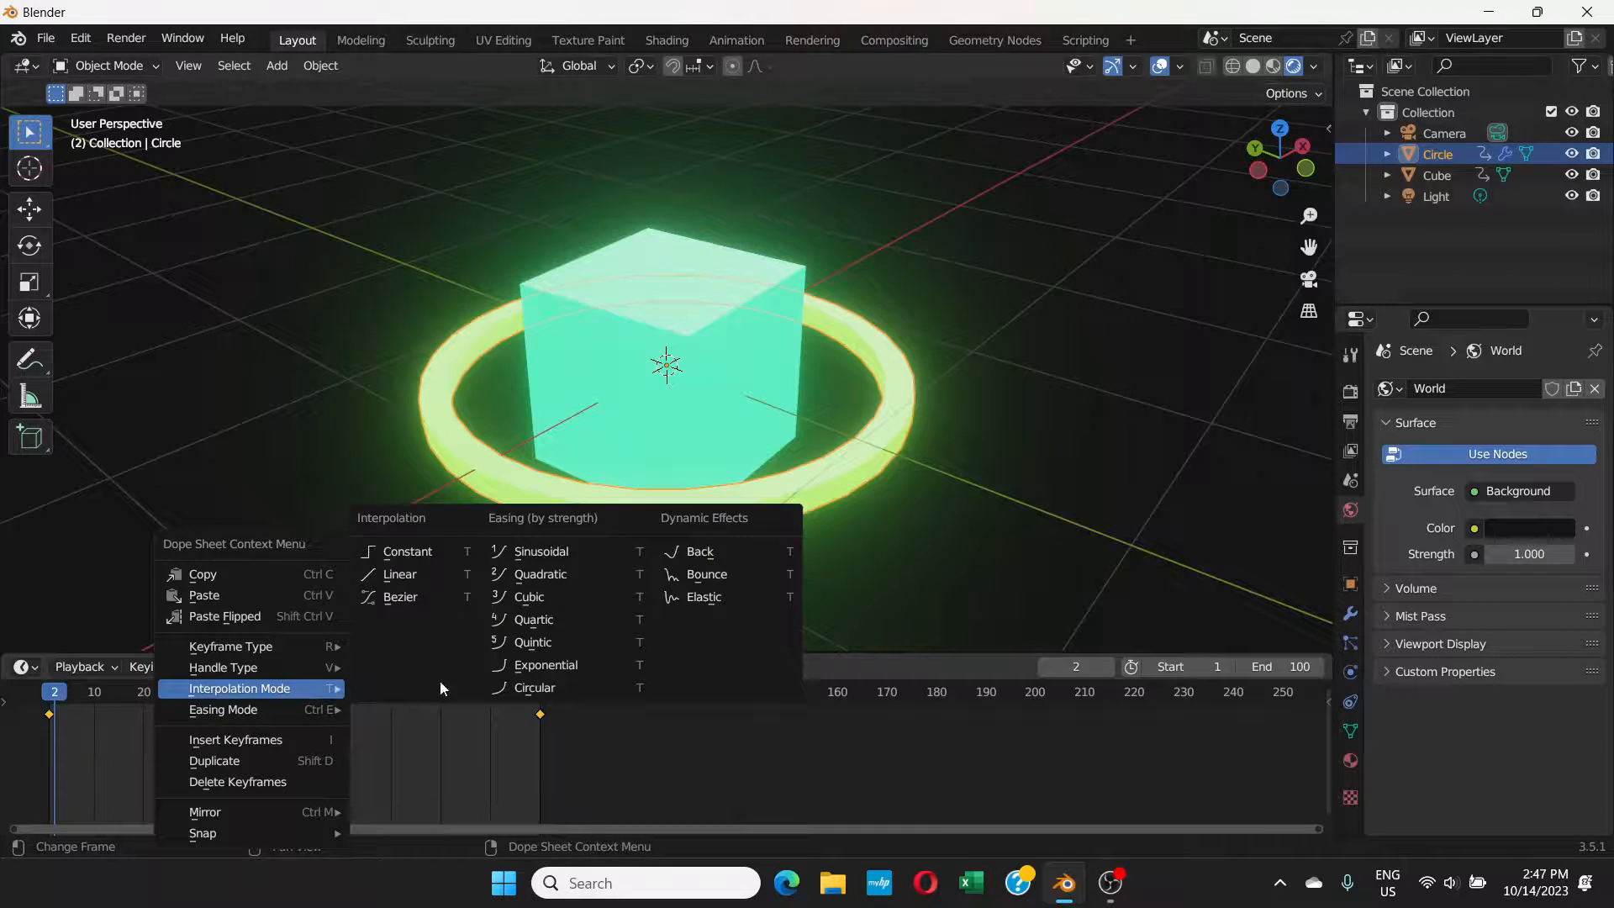
left_click(436, 573)
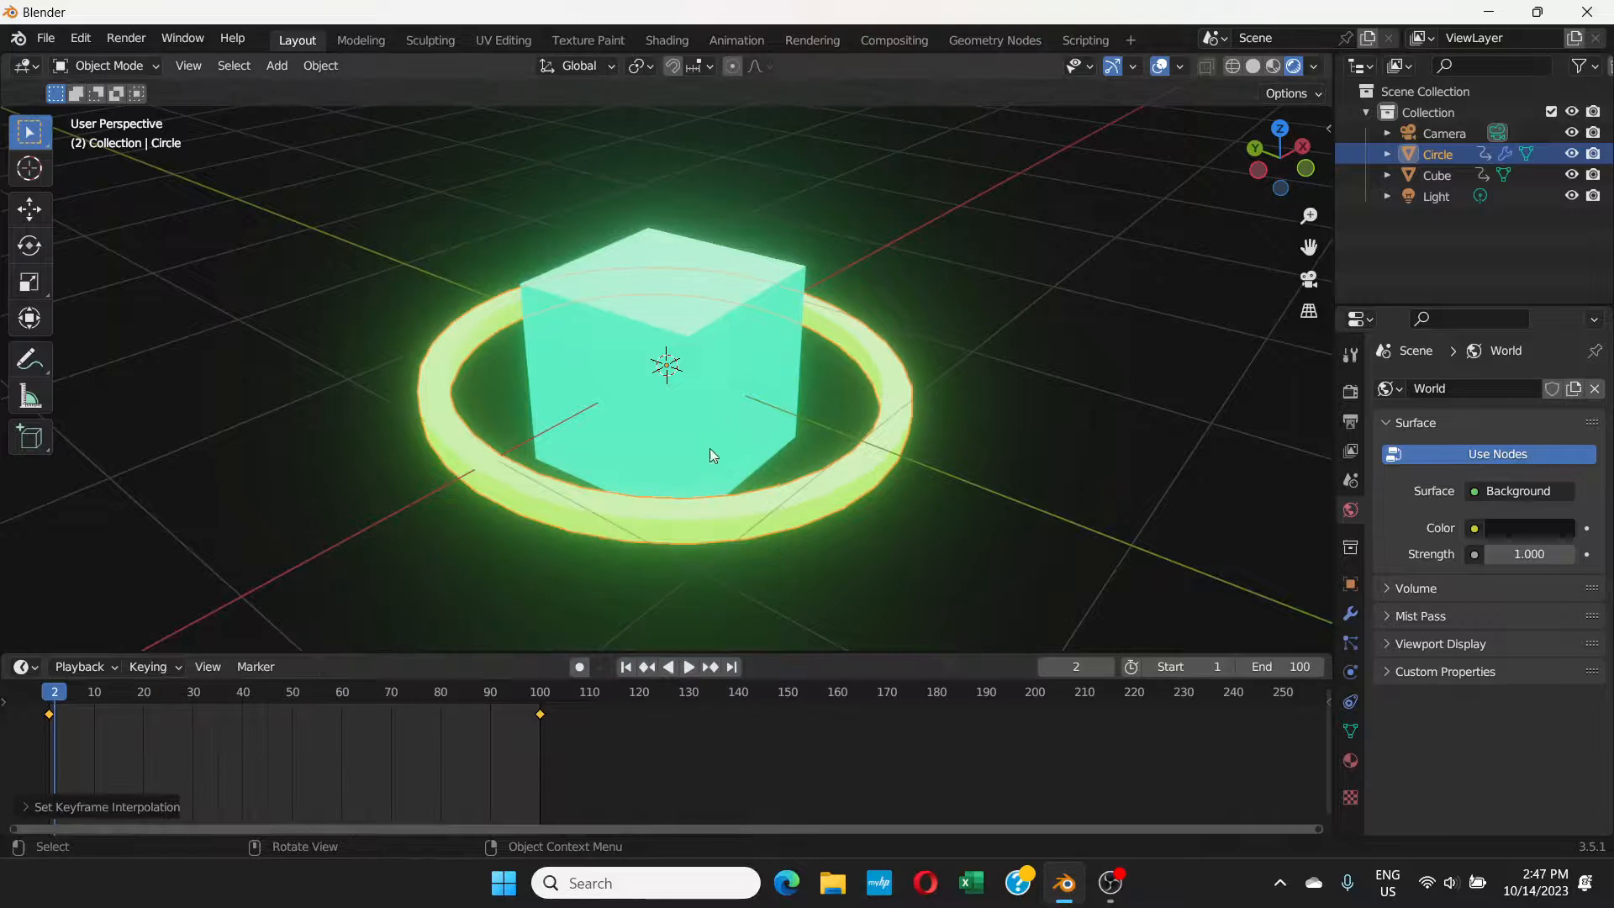
Step: Play the animation of the cube and ring and turn off the viewport overlays
left_click(689, 668)
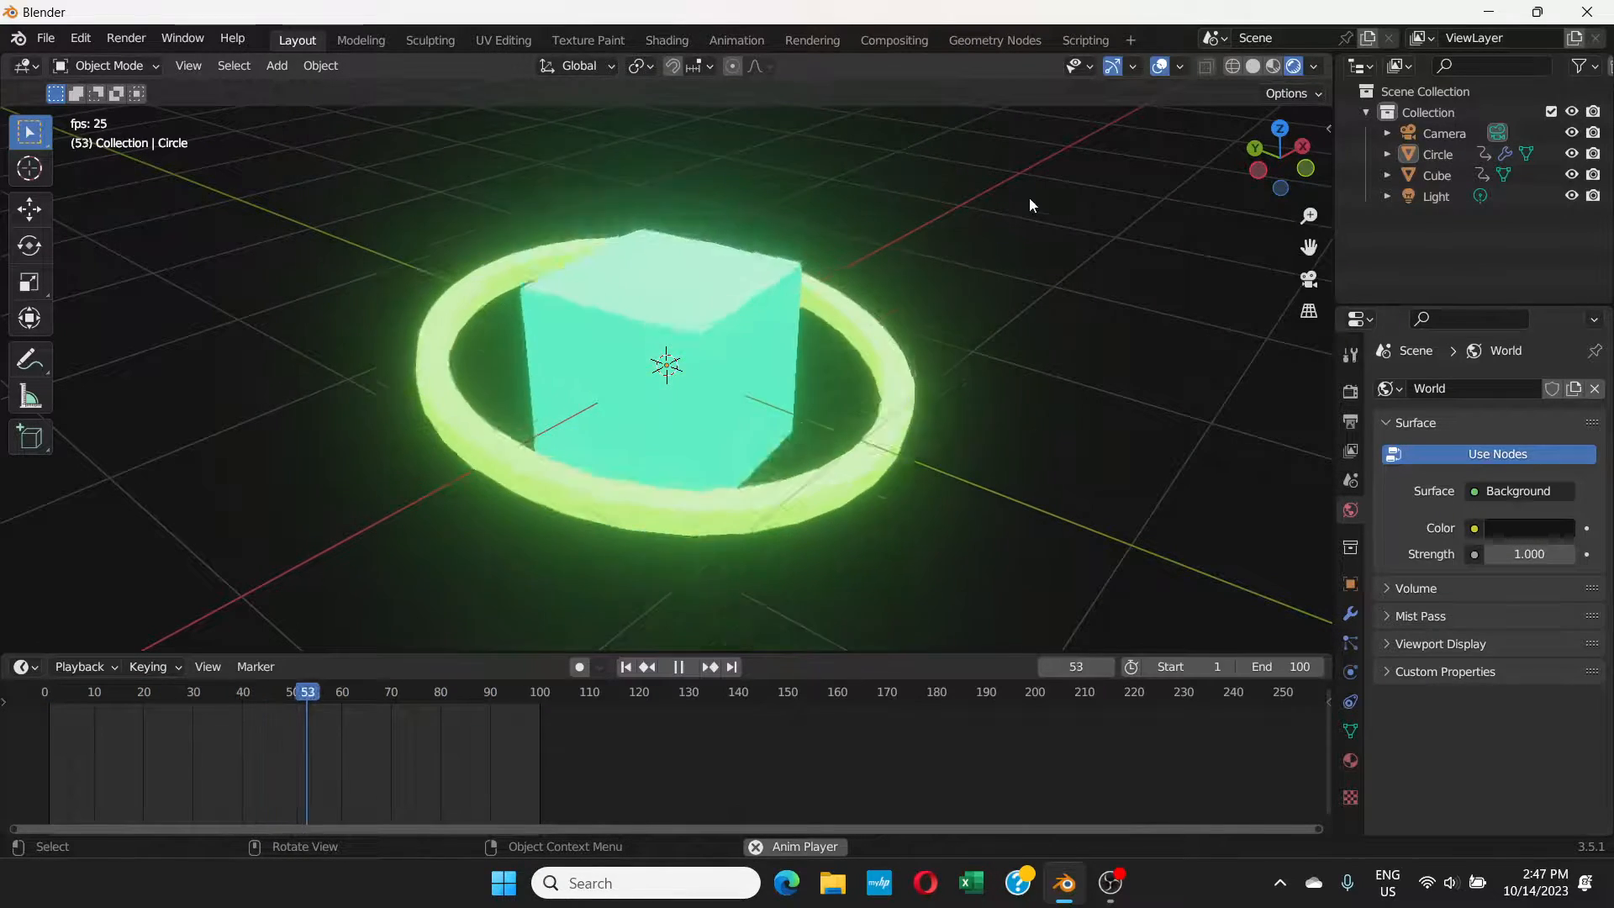
left_click(1161, 66)
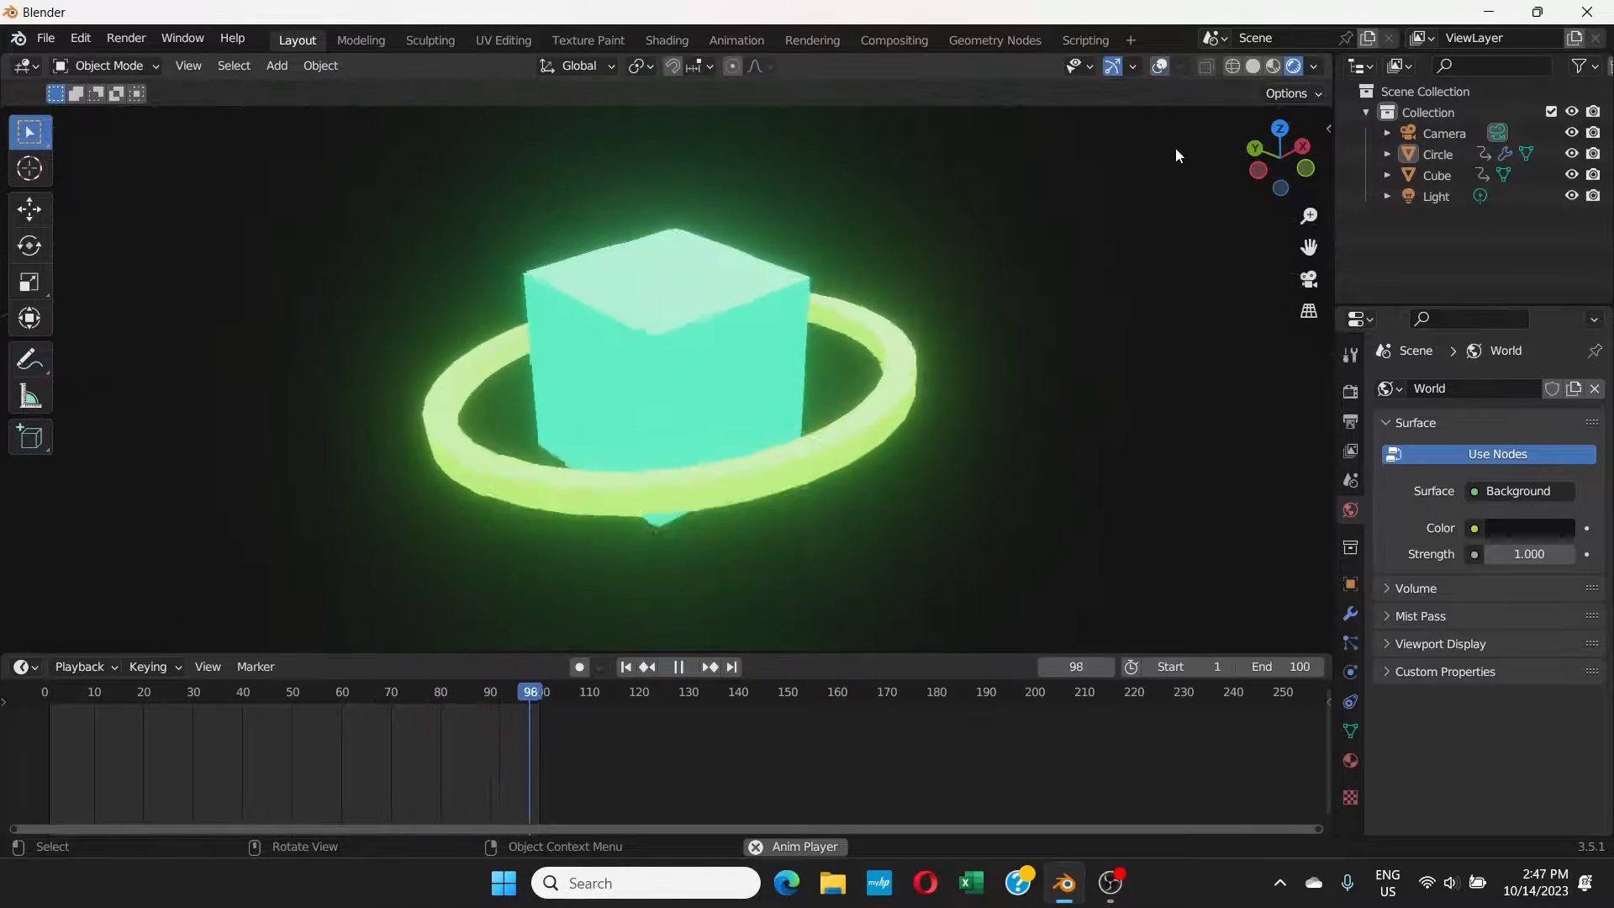